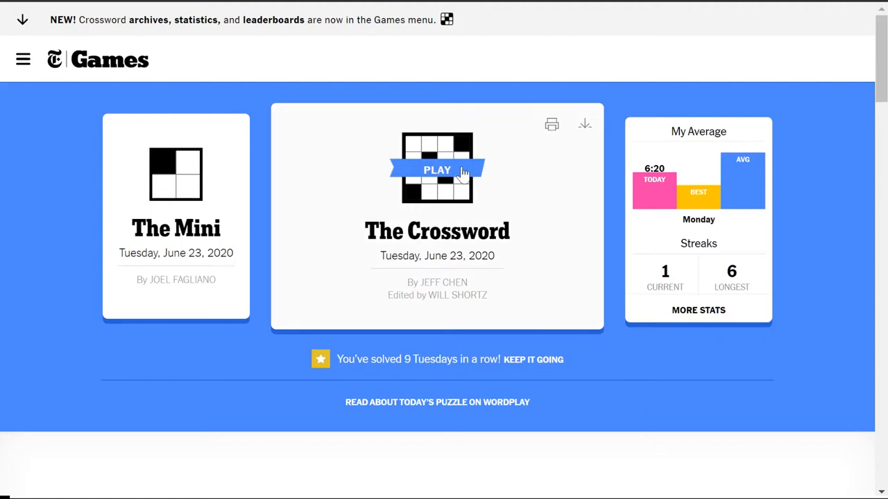
- Open the Tuesday, June 23, 2020 crossword from The Crossword card
{"action": "left_click", "coordinate": [465, 212]}
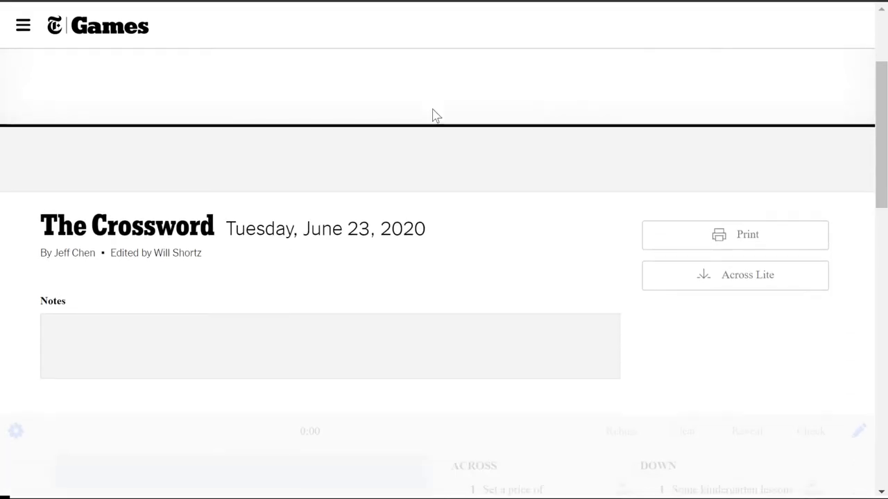
{"action": "scroll", "coordinate": [444, 173], "scroll_direction": "down", "scroll_amount": 5}
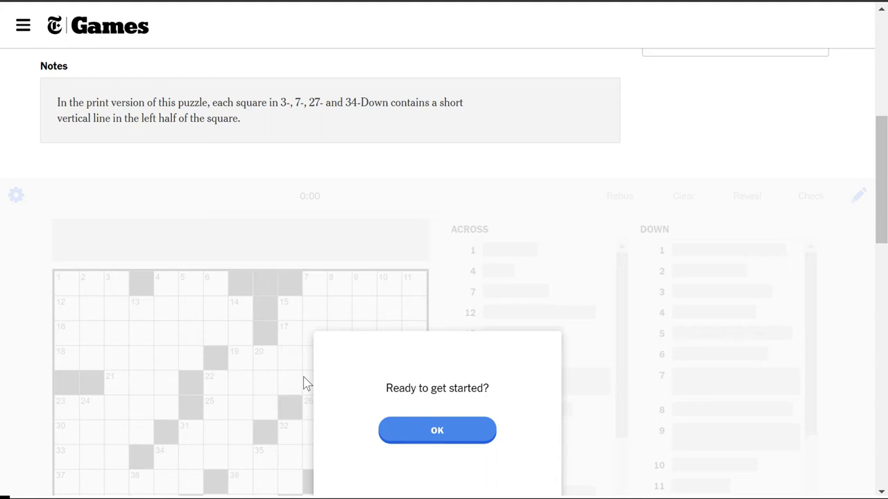
{"action": "scroll", "coordinate": [486, 163], "scroll_direction": "down", "scroll_amount": 5}
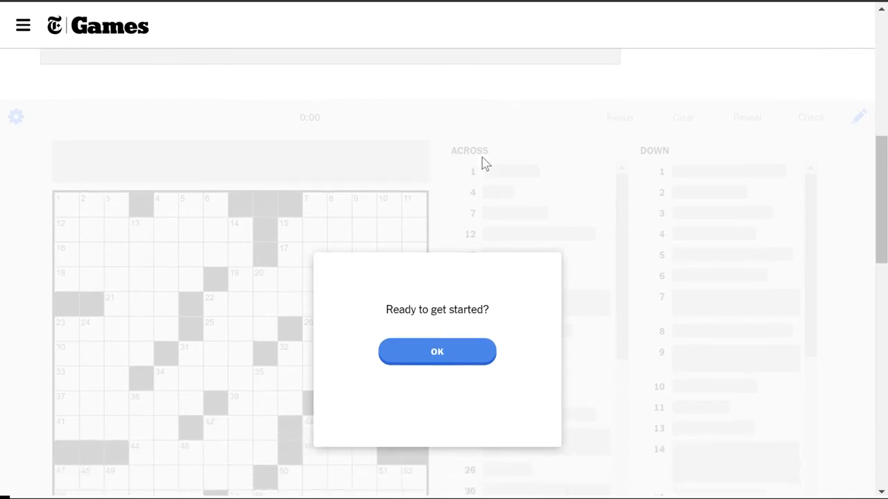
{"action": "scroll", "coordinate": [458, 236], "scroll_direction": "down", "scroll_amount": 3}
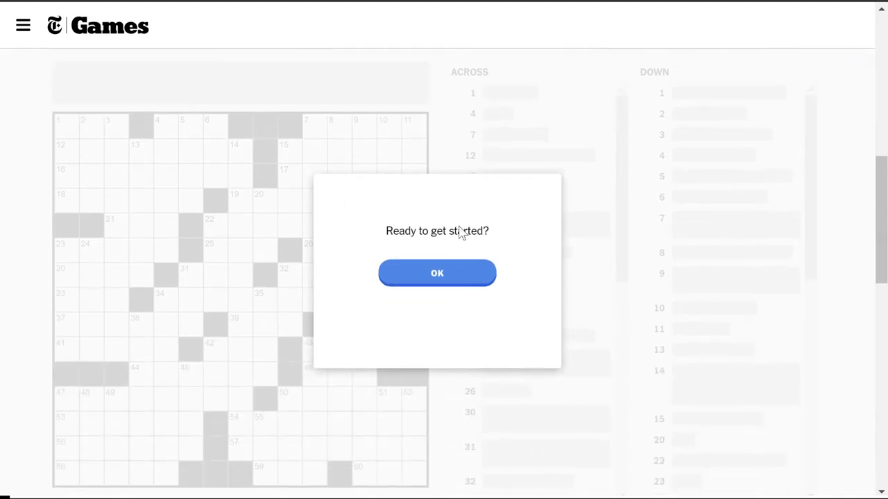
- Dismiss the start prompt and fill ASK, EBB, ABCS, KEEBLERELF and BEER in the top-left corner
{"action": "left_click", "coordinate": [437, 273]}
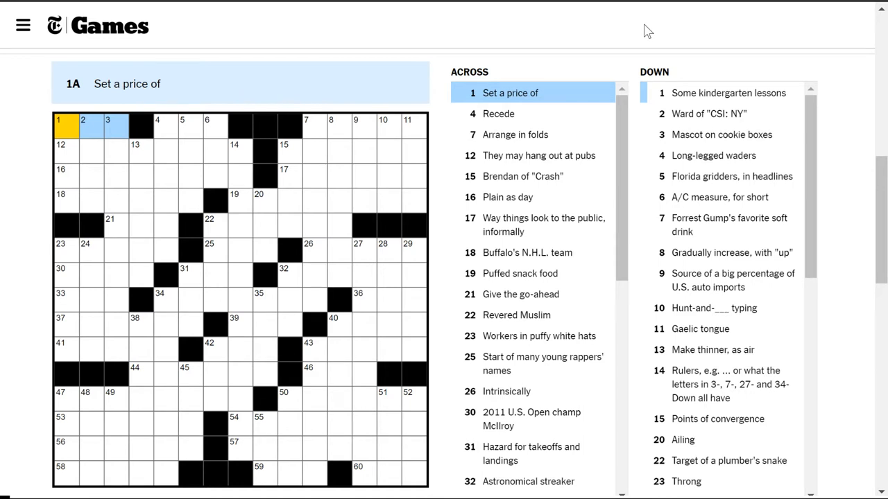
{"action": "type", "text": "ASK"}
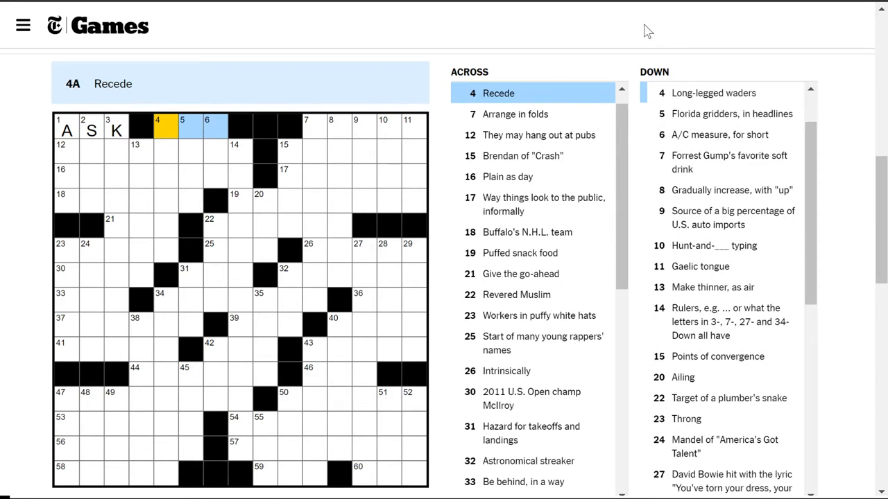
{"action": "type", "text": "EBB"}
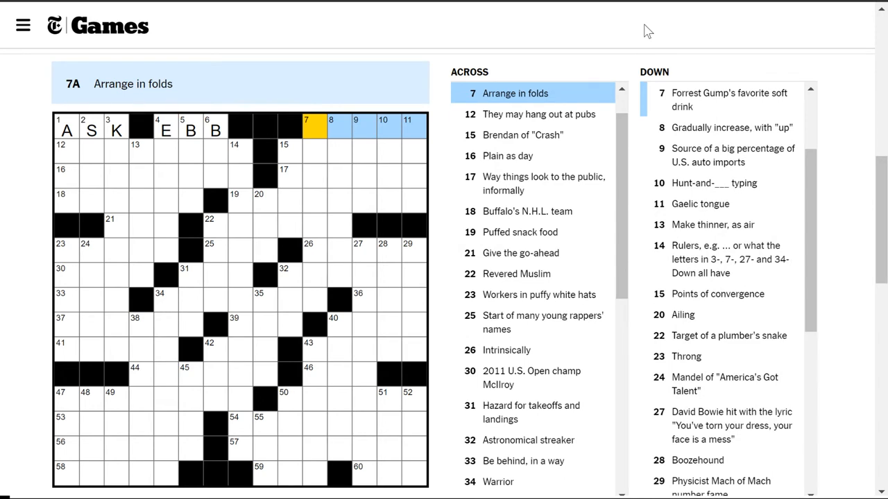
{"action": "key", "text": "Tab"}
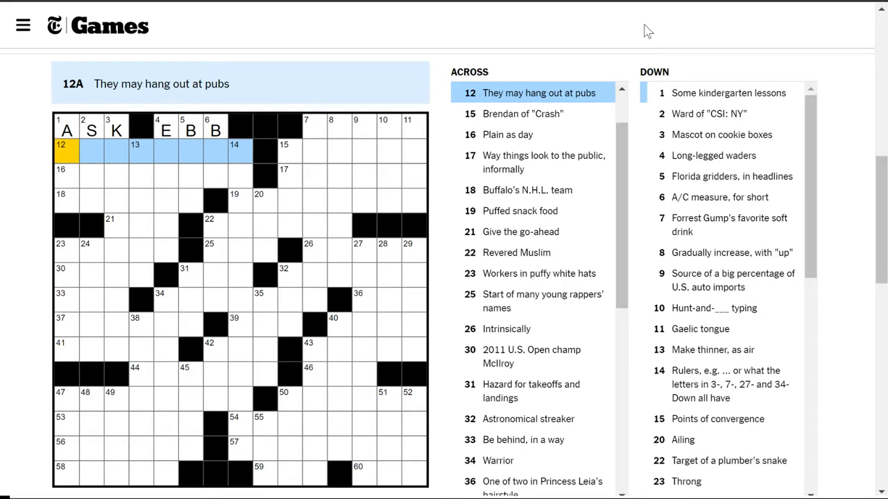
{"action": "key", "text": "space"}
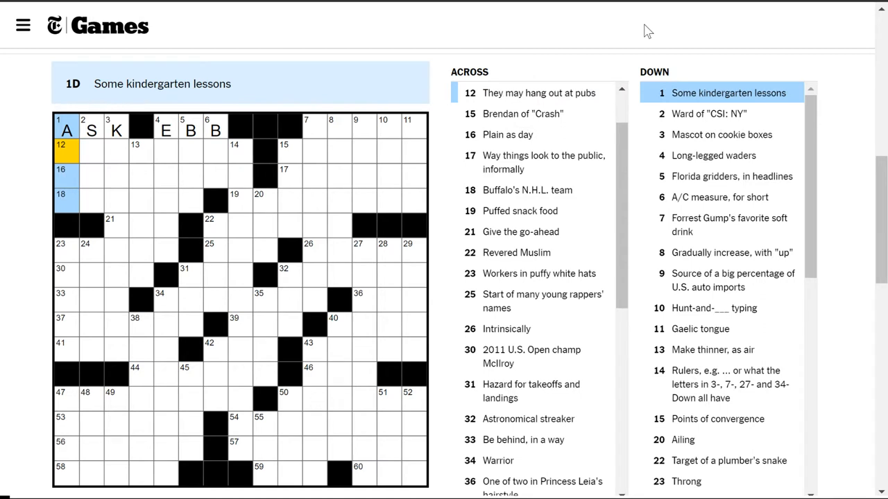
{"action": "type", "text": "B"}
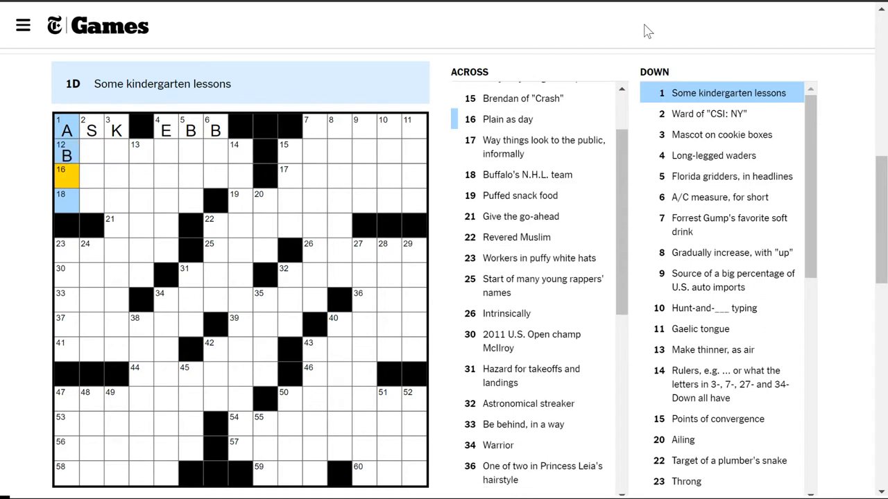
{"action": "type", "text": "CS"}
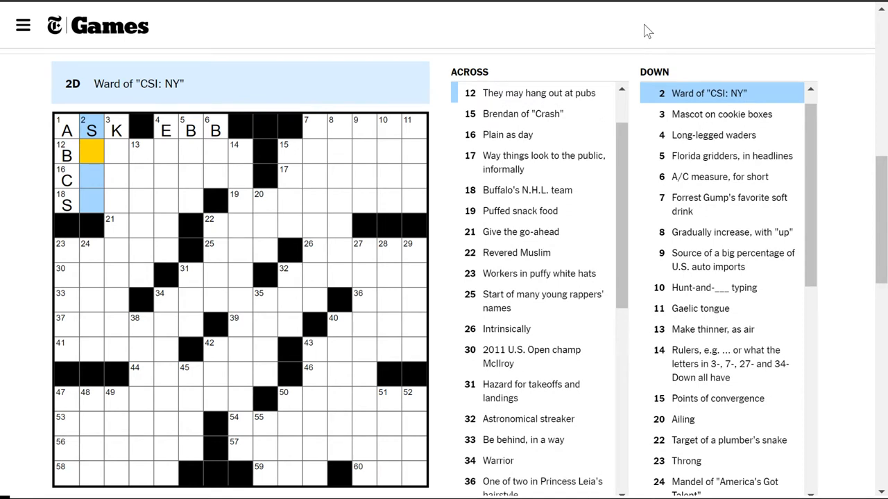
{"action": "key", "text": "Tab"}
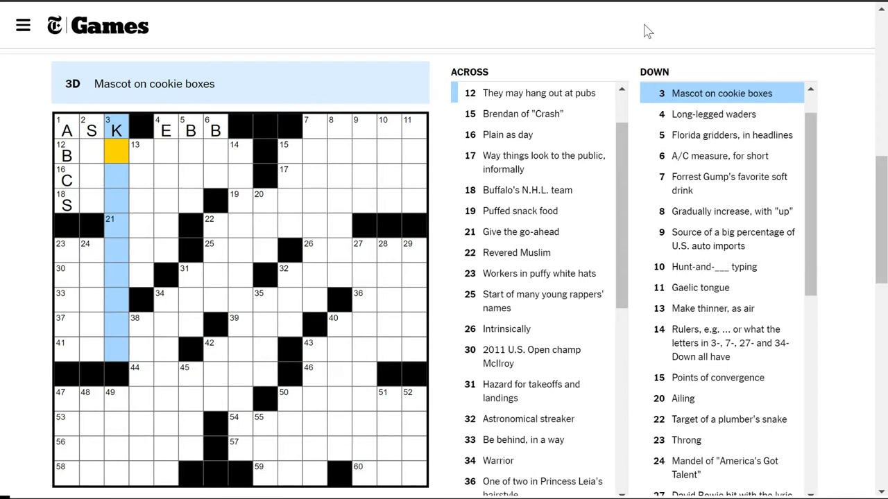
{"action": "type", "text": "EEBLERE"}
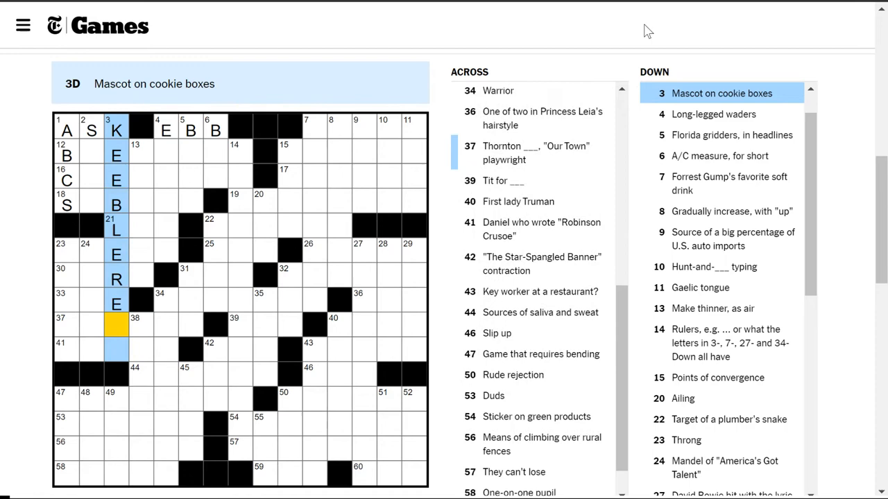
{"action": "type", "text": "LF"}
{"action": "key", "text": "space"}
{"action": "type", "text": "EER"}
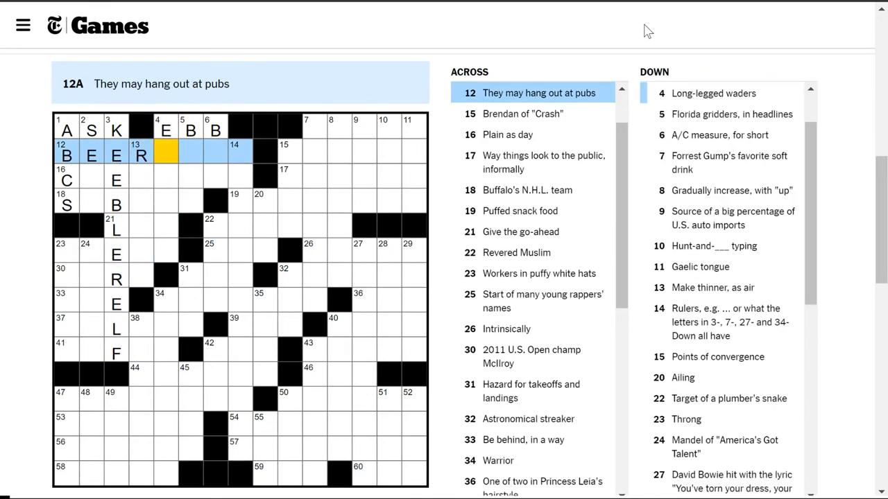
{"action": "key", "text": "space"}
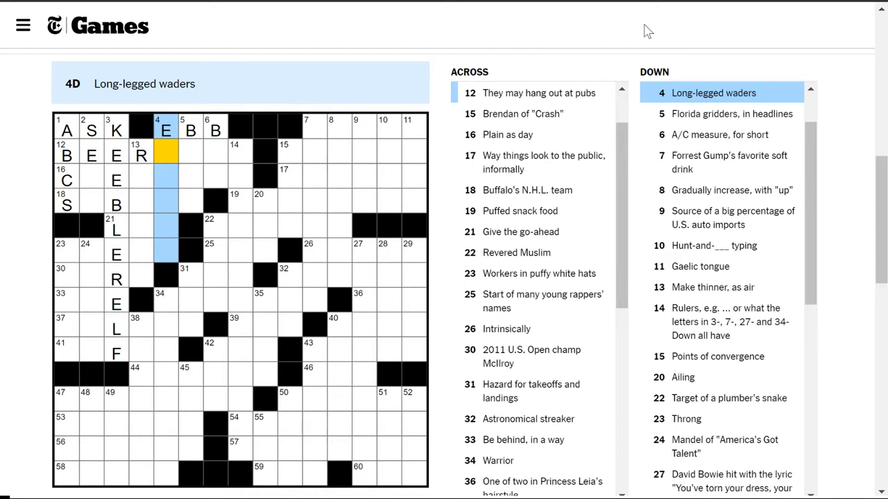
- Fill BTU for 6-Down, finish BEERGUTS, then CLEARCUT and OPTICS across the top rows
{"action": "key", "text": "Tab"}
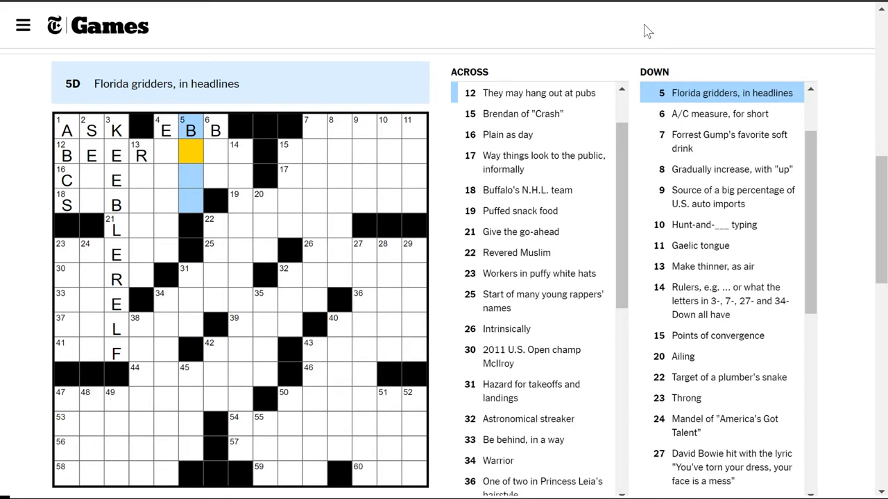
{"action": "key", "text": "Tab"}
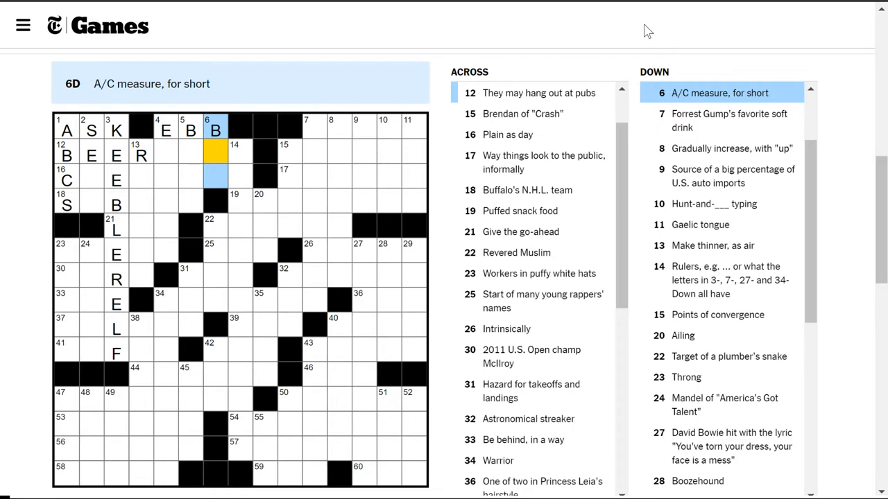
{"action": "type", "text": "tu"}
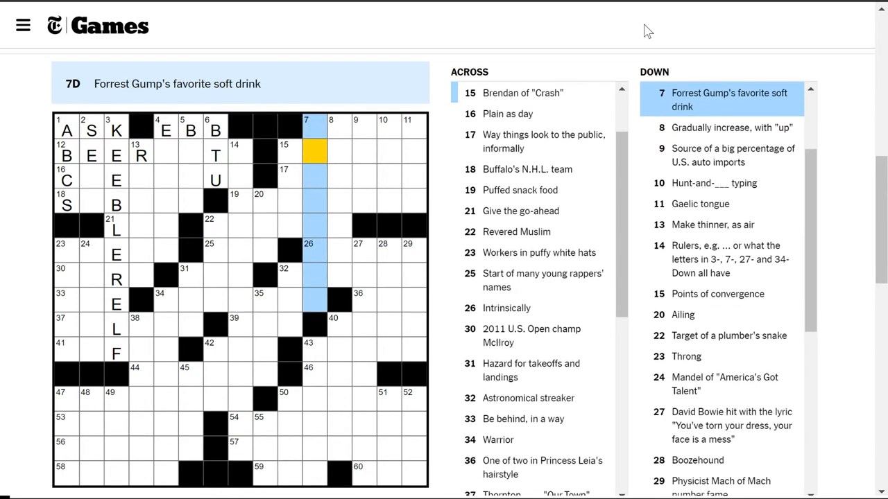
{"action": "key", "text": "Left"}
{"action": "key", "text": "Left"}
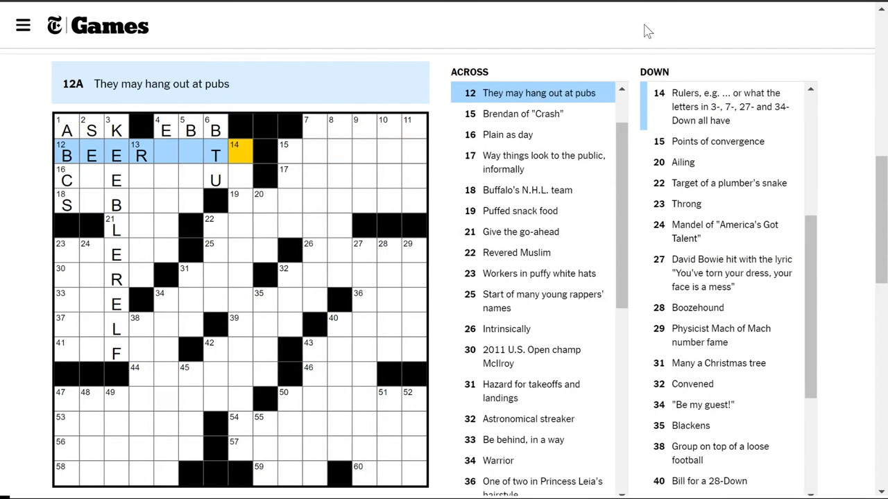
{"action": "type", "text": "s"}
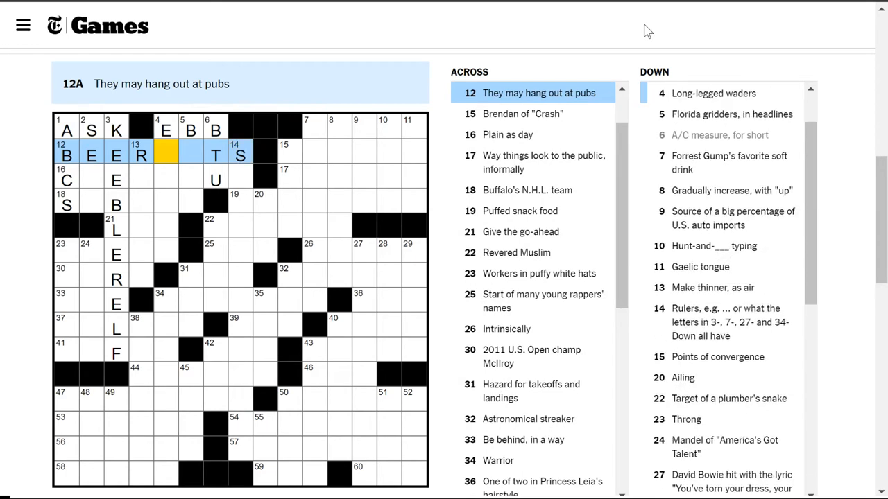
{"action": "type", "text": "g"}
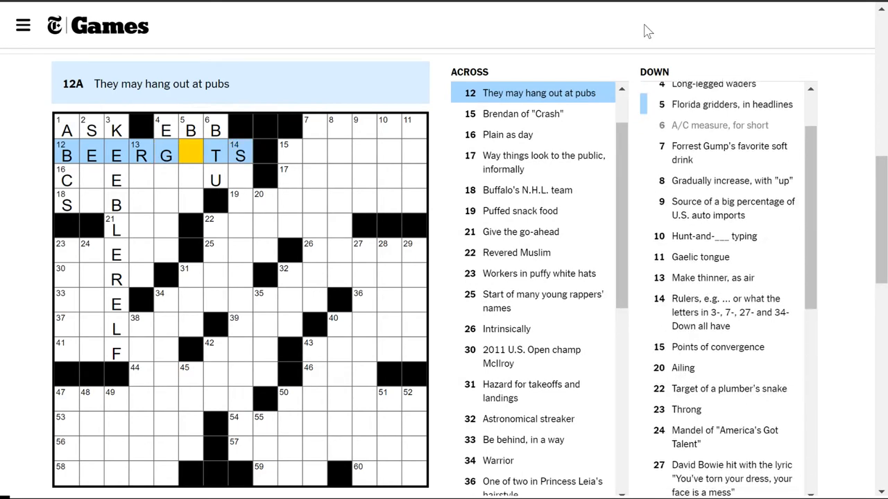
{"action": "type", "text": "u"}
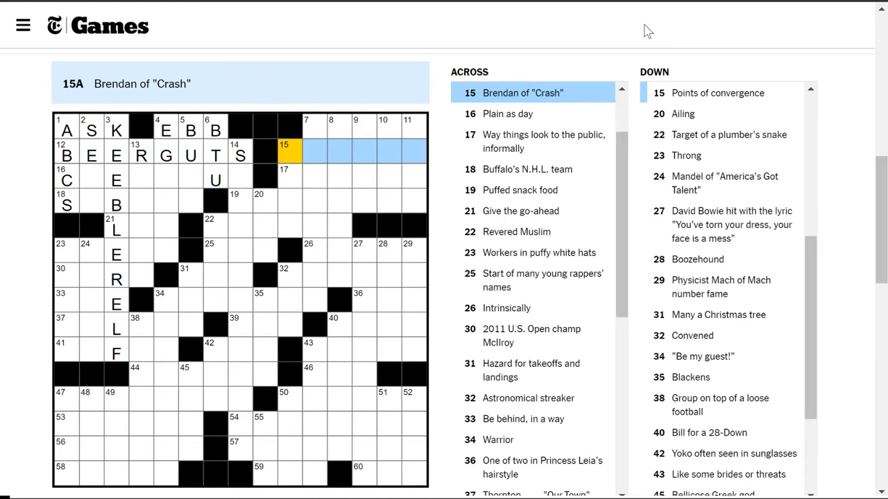
{"action": "key", "text": "Tab"}
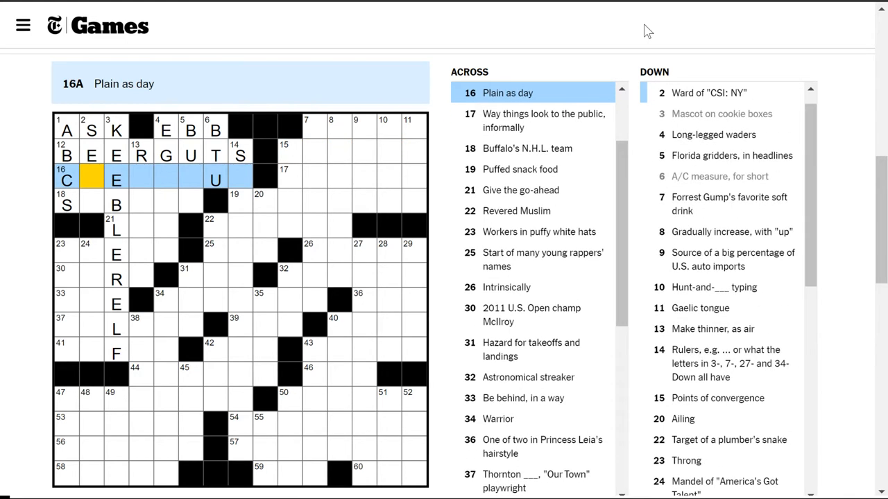
{"action": "type", "text": "la"}
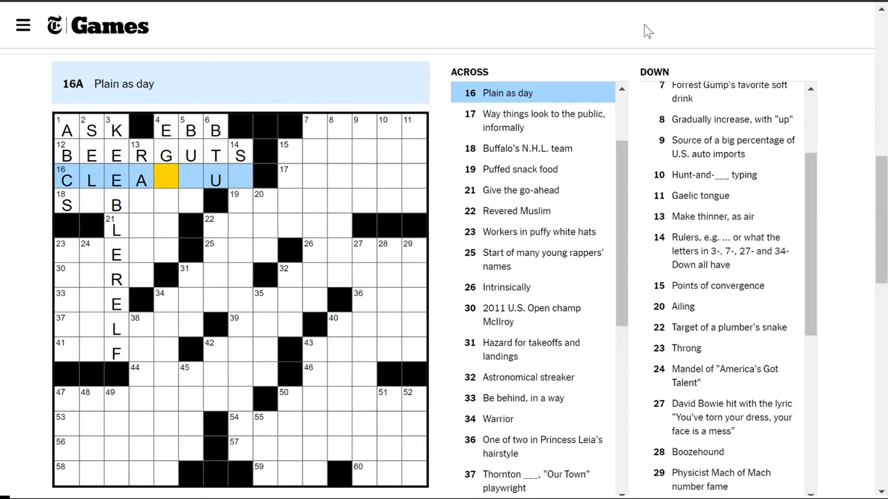
{"action": "type", "text": "r"}
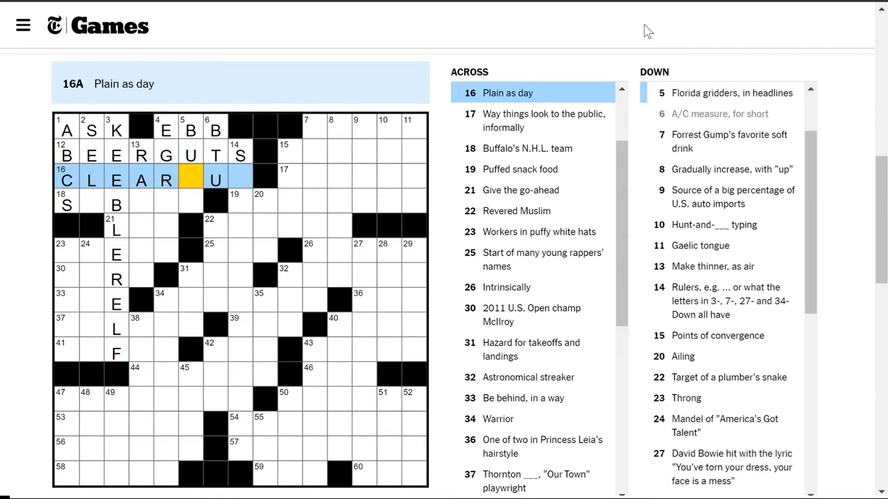
{"action": "type", "text": "ct"}
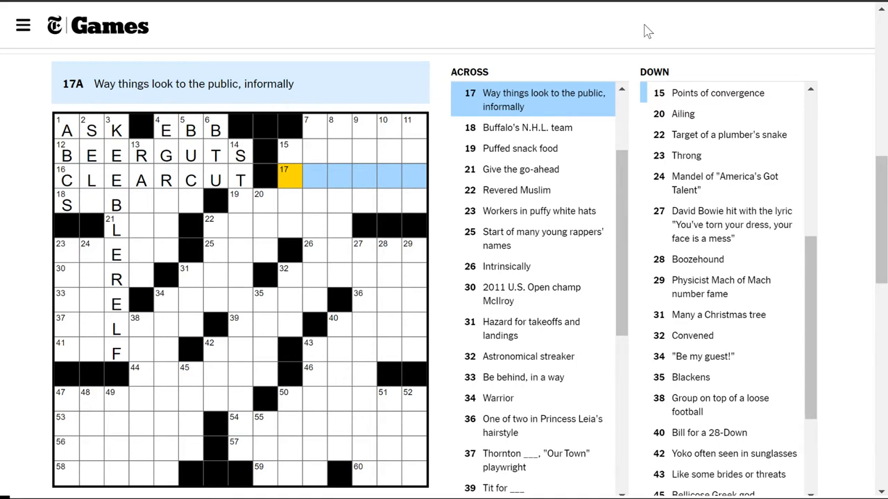
{"action": "type", "text": "optics"}
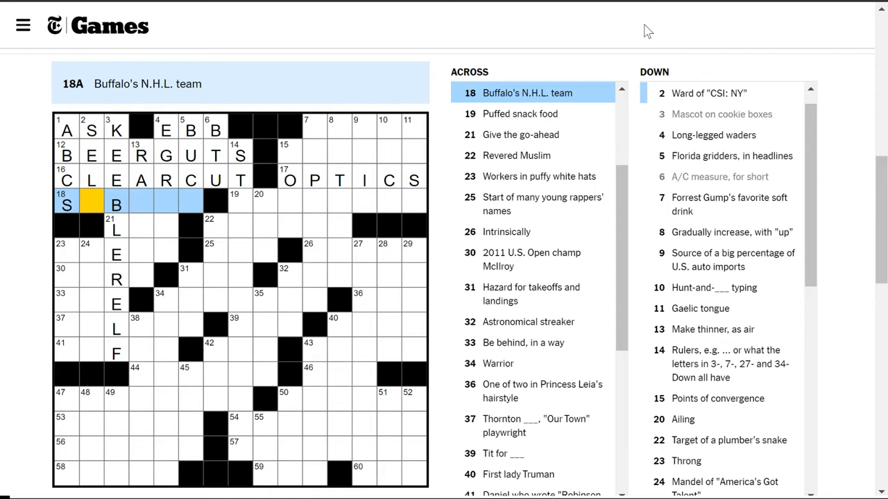
- Enter RARIFY in 13-Down and begin STRAIGHTEDGE down the grid's middle
{"action": "key", "text": "Tab"}
{"action": "key", "text": "shift+Tab"}
{"action": "key", "text": "Right"}
{"action": "key", "text": "Right"}
{"action": "key", "text": "Right"}
{"action": "key", "text": "Down"}
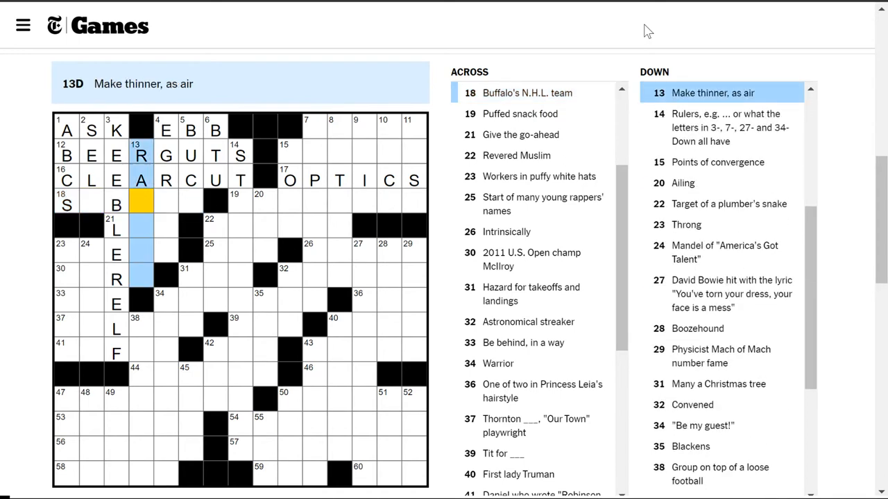
{"action": "type", "text": "RIF"}
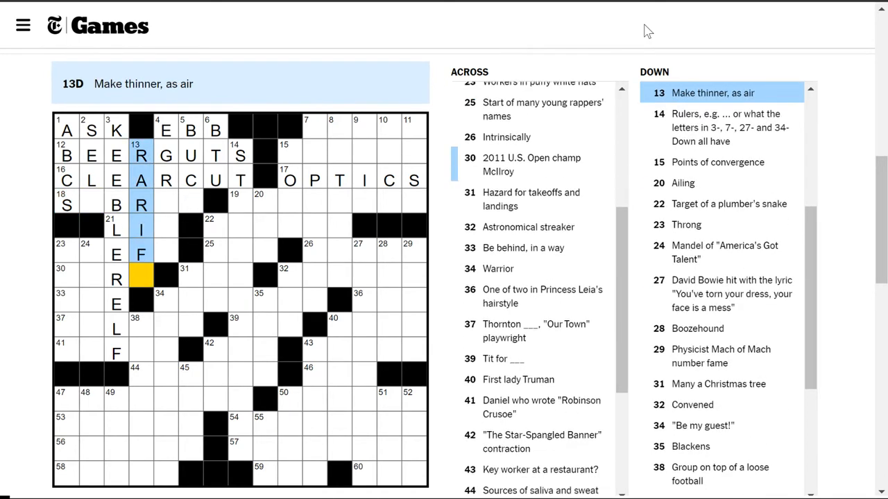
{"action": "type", "text": "Y"}
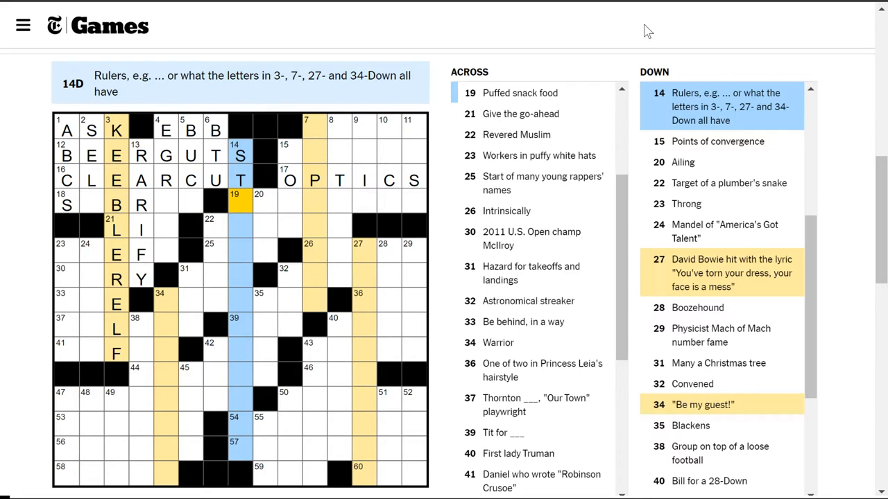
{"action": "type", "text": "TRAIGHT"}
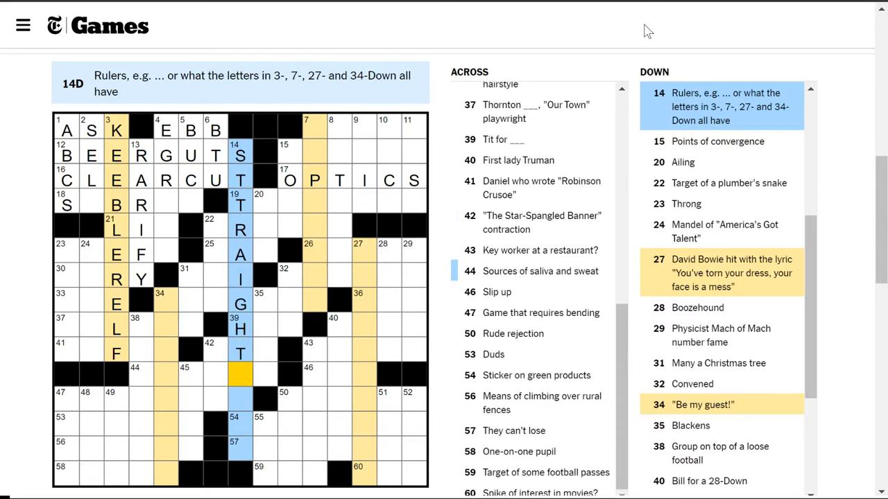
{"action": "type", "text": "EDGE"}
{"action": "key", "text": "shift+Tab"}
{"action": "key", "text": "shift+Tab"}
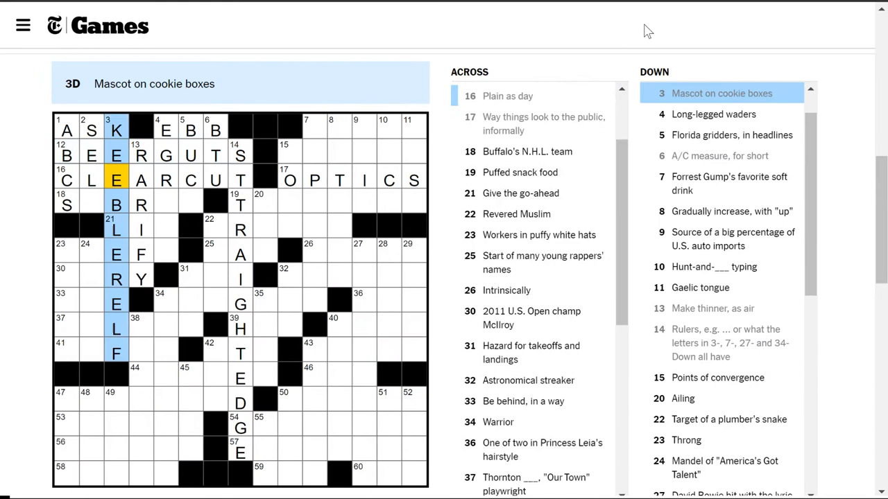
- Finish the remaining KEEBLERELF letters, confirm BEERGUTS, and bring up the 14-Down ruler clue
{"action": "key", "text": "Up"}
{"action": "key", "text": "Down"}
{"action": "key", "text": "Down"}
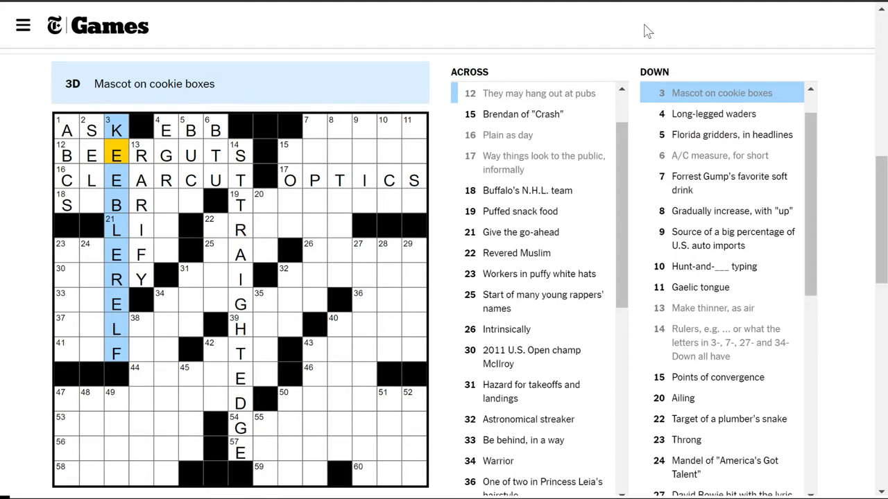
{"action": "key", "text": "Right"}
{"action": "key", "text": "Right"}
{"action": "key", "text": "Right"}
{"action": "key", "text": "Right"}
{"action": "key", "text": "Right"}
{"action": "key", "text": "Right"}
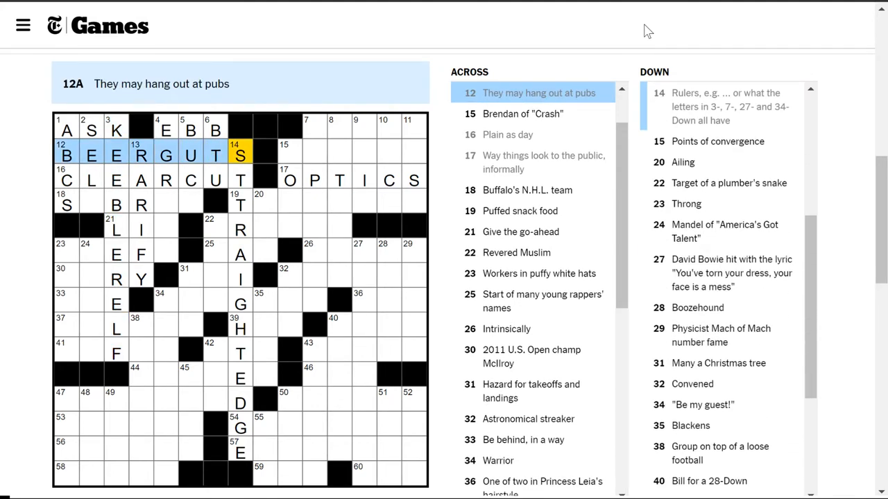
{"action": "key", "text": "space"}
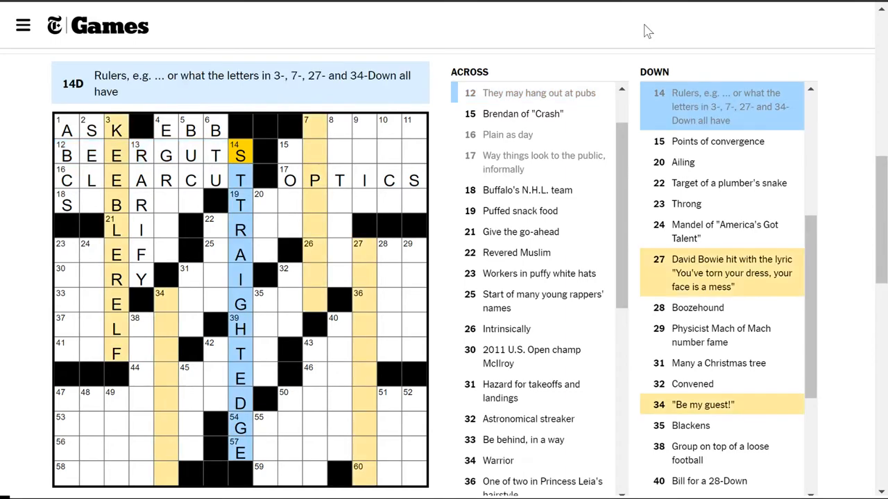
{"action": "key", "text": "Tab"}
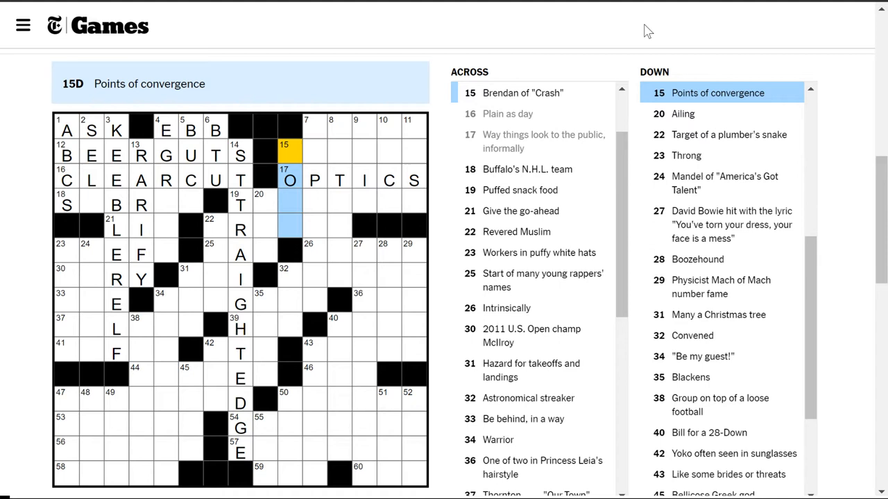
{"action": "type", "text": "LO"}
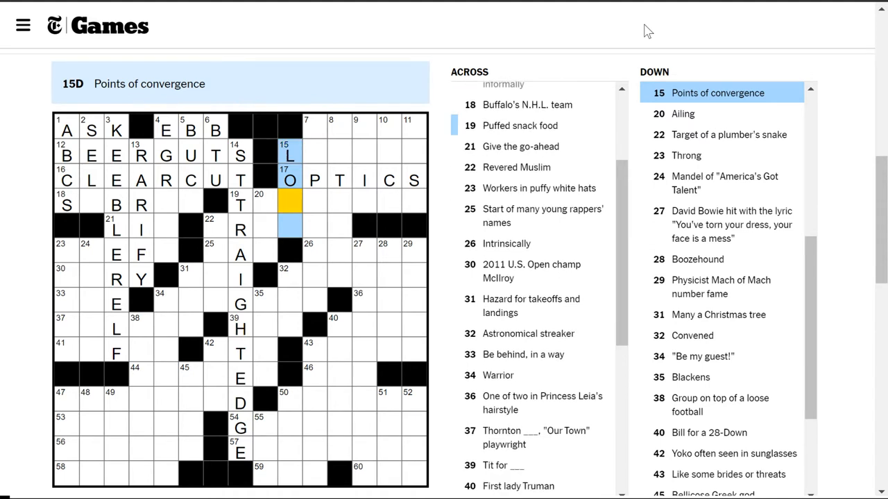
{"action": "type", "text": "CI"}
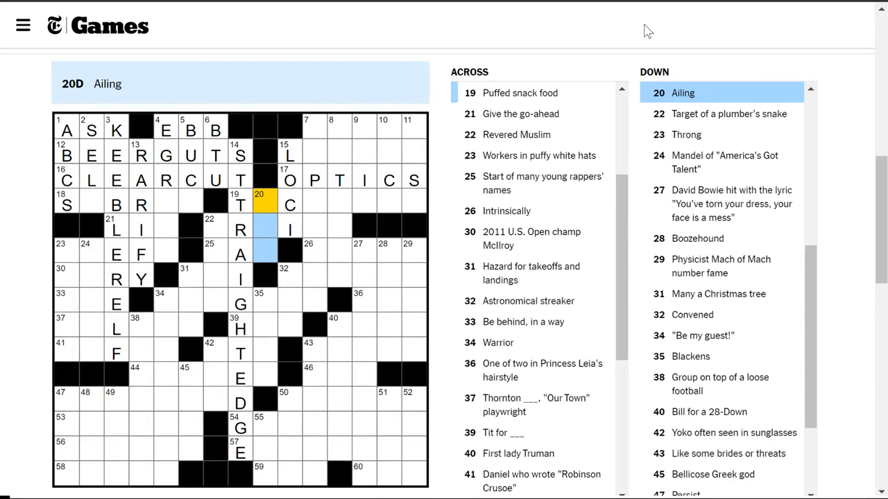
{"action": "type", "text": "I"}
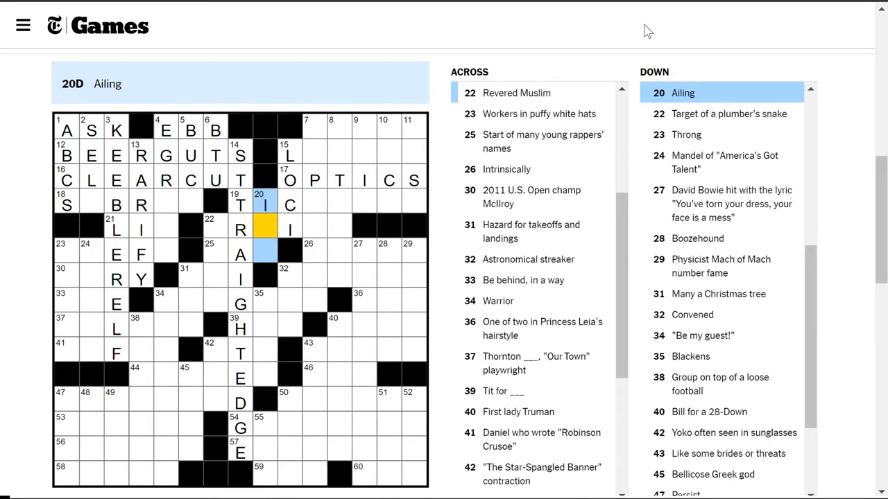
{"action": "type", "text": "LL"}
- Fill LOCI in 15-Down and ILL in 20-Down, then return to 15-Across
{"action": "key", "text": "space"}
{"action": "key", "text": "shift+Tab"}
{"action": "key", "text": "Left"}
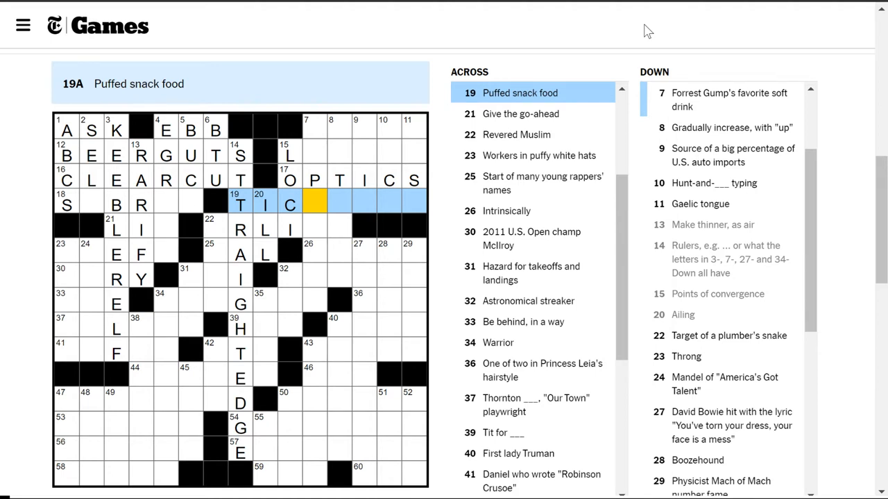
{"action": "key", "text": "shift+Tab"}
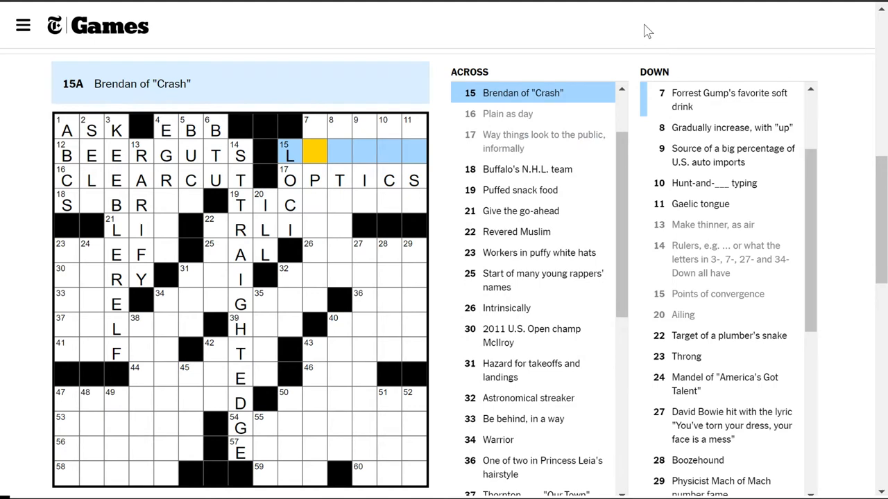
- Answer 18-Across SABRES and complete 4-Down as EGRETS
{"action": "key", "text": "Down"}
{"action": "key", "text": "Down"}
{"action": "key", "text": "shift+Tab"}
{"action": "key", "text": "Right"}
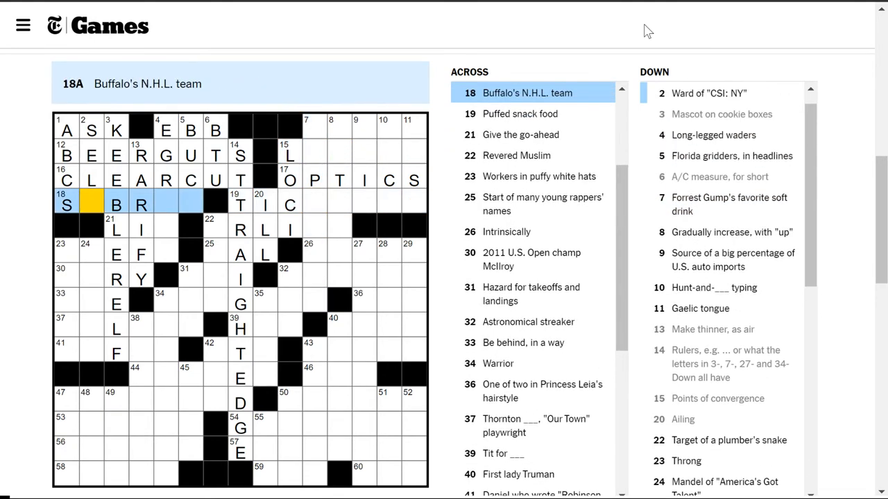
{"action": "type", "text": "ABRRE"}
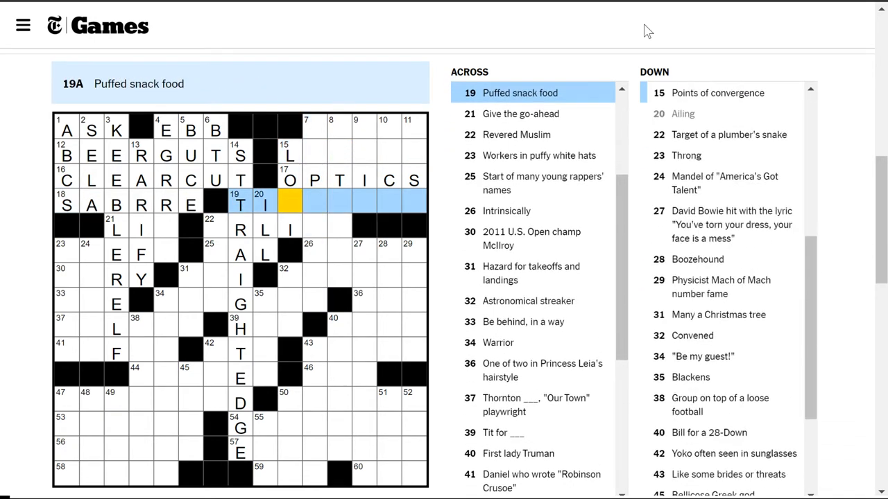
{"action": "key", "text": "Left"}
{"action": "key", "text": "Left"}
{"action": "type", "text": "ES TI"}
{"action": "type", "text": "C"}
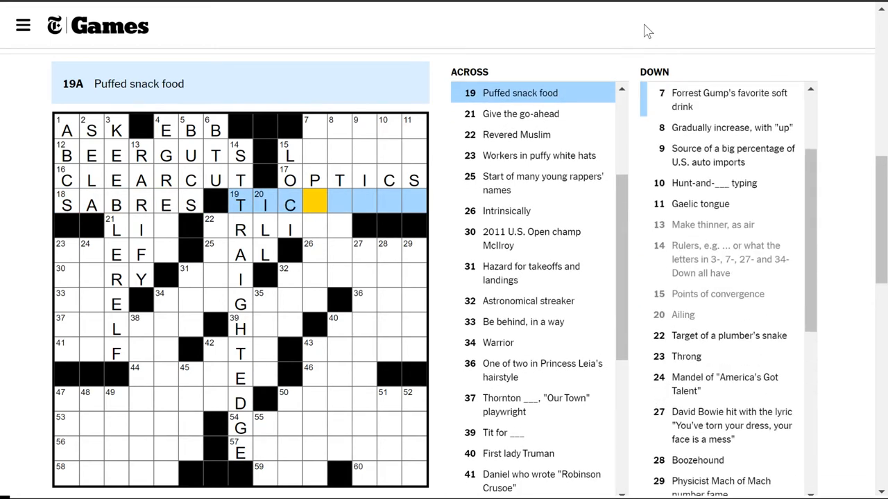
{"action": "key", "text": "Tab"}
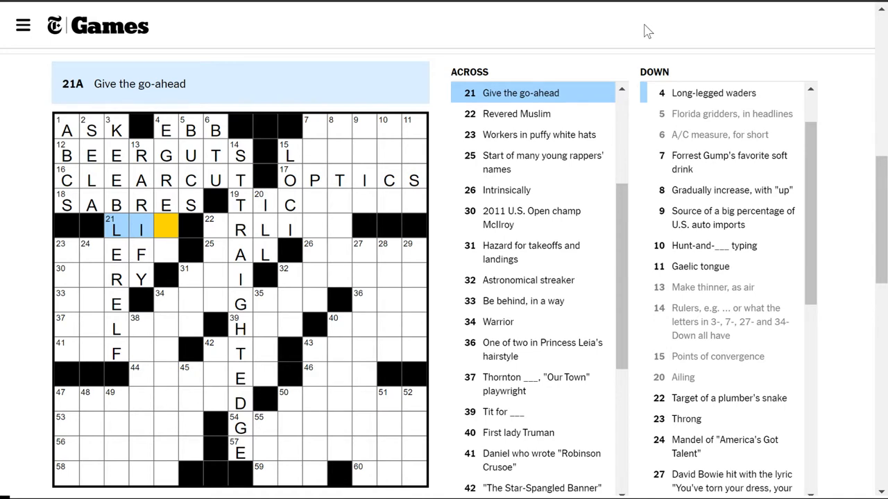
{"action": "type", "text": "TIC"}
{"action": "type", "text": "S"}
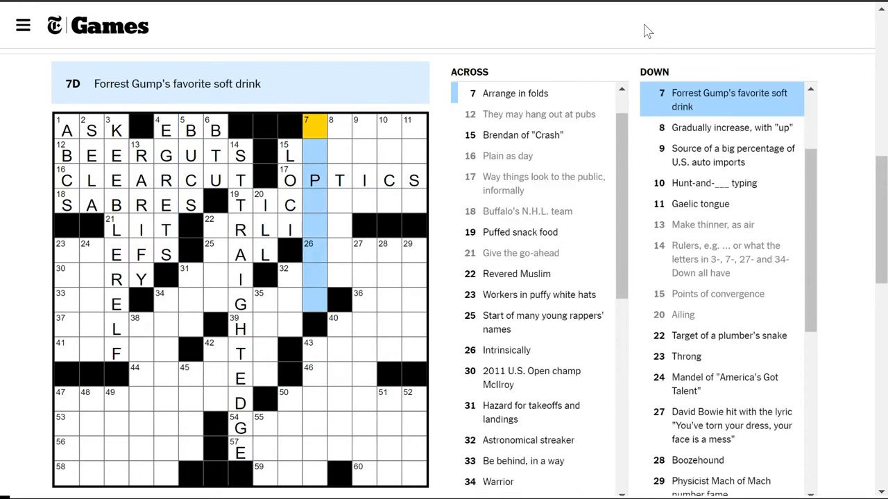
{"action": "key", "text": "shift+Tab"}
{"action": "key", "text": "shift+Tab"}
- Correct 21-Across from LIT to LET and start 23-Across ending in EFS
{"action": "key", "text": "Tab"}
{"action": "key", "text": "Tab"}
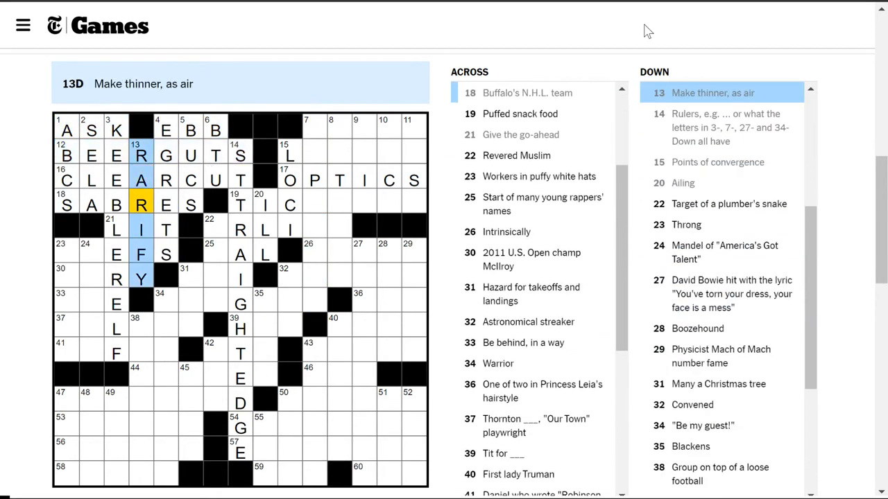
{"action": "key", "text": "Tab"}
{"action": "key", "text": "Tab"}
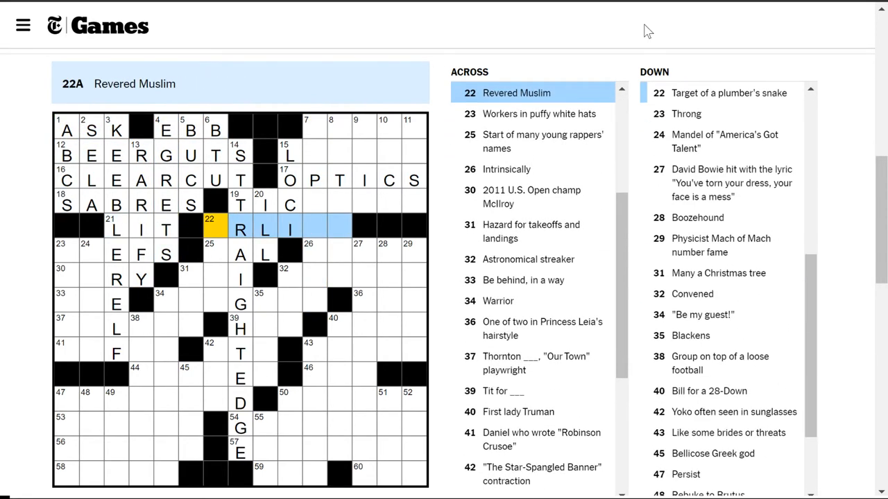
{"action": "key", "text": "shift+Tab"}
{"action": "key", "text": "Tab"}
{"action": "key", "text": "shift+Tab"}
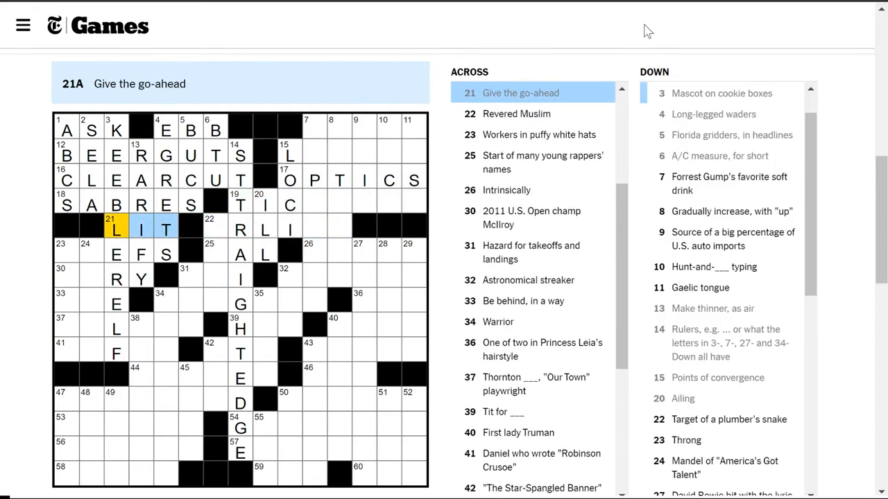
{"action": "key", "text": "Right"}
{"action": "key", "text": "Right"}
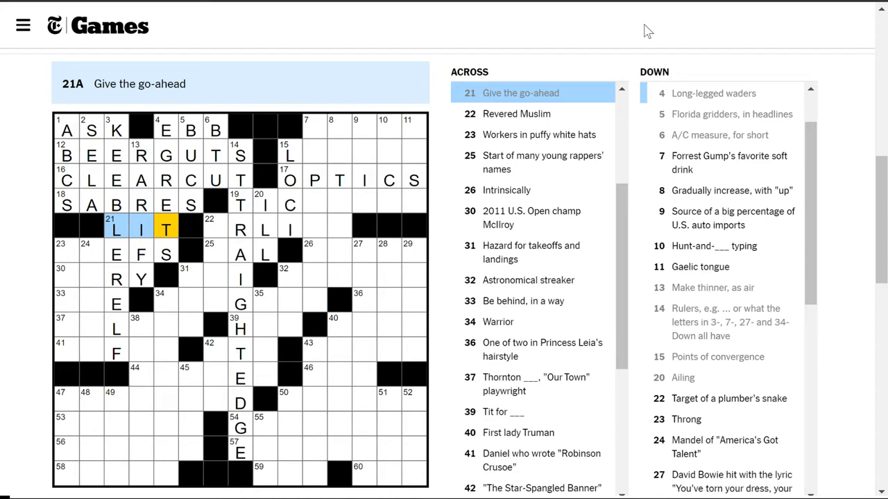
{"action": "key", "text": "Left"}
{"action": "type", "text": "E"}
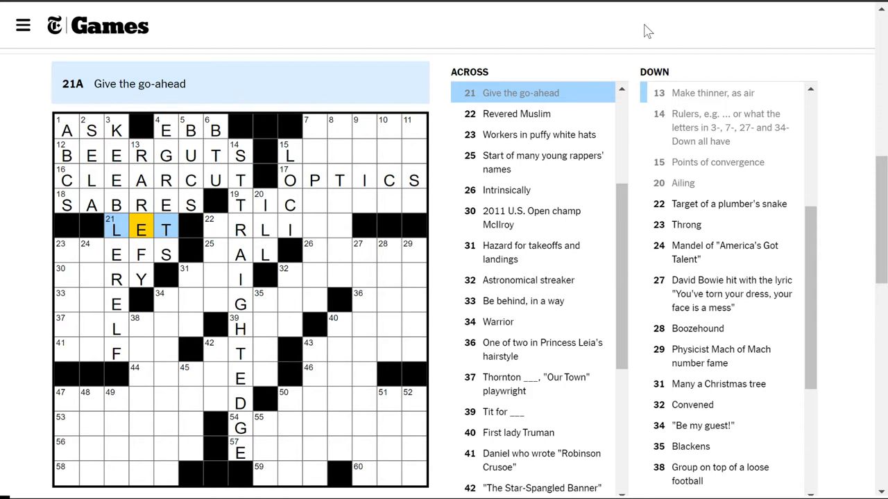
{"action": "key", "text": "Tab"}
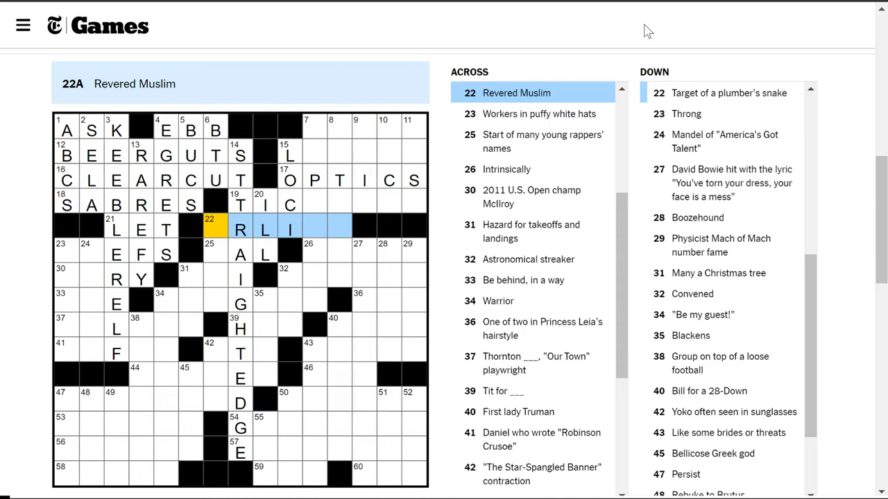
- Complete 23-Across as CHEFS, fix 14-Down to STRAIGHTEDGES giving ALI, and fill LIL in 25-Across
{"action": "key", "text": "Tab"}
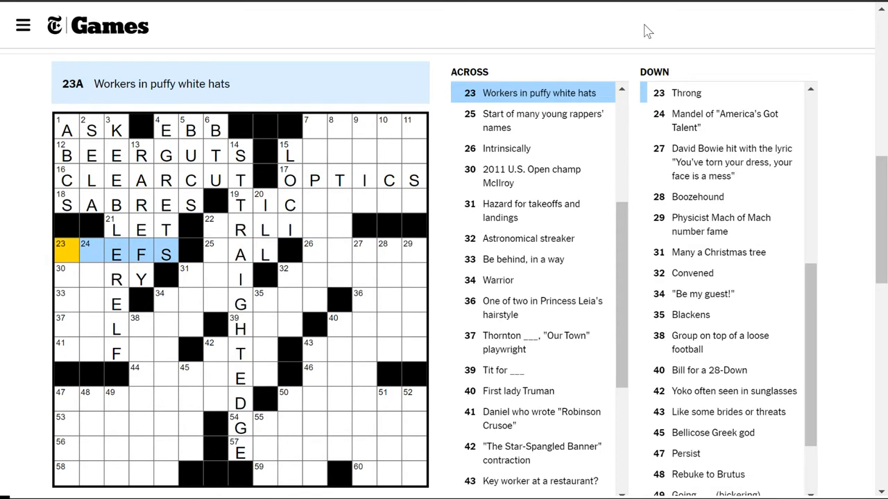
{"action": "type", "text": "CH"}
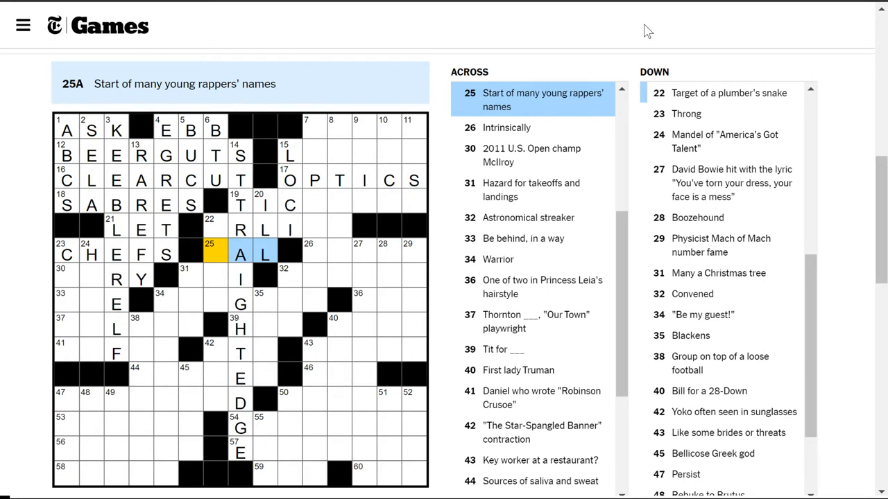
{"action": "key", "text": "BackSpace"}
{"action": "key", "text": "Up"}
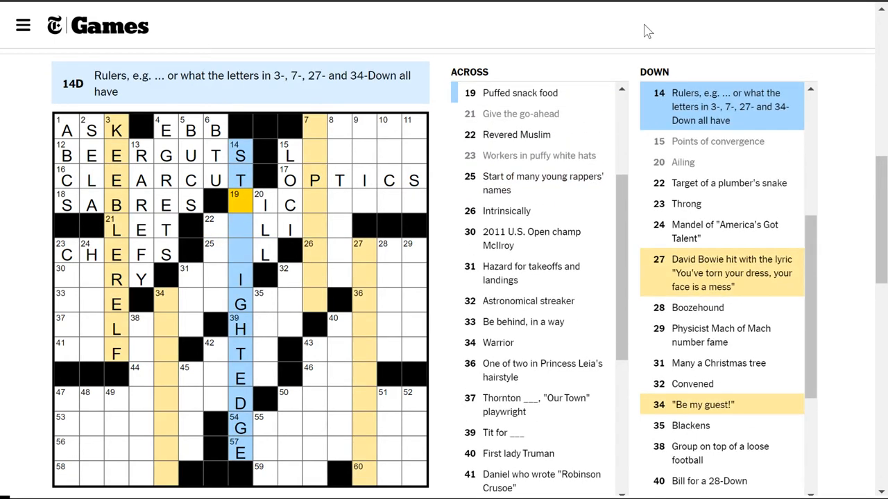
{"action": "type", "text": "RA"}
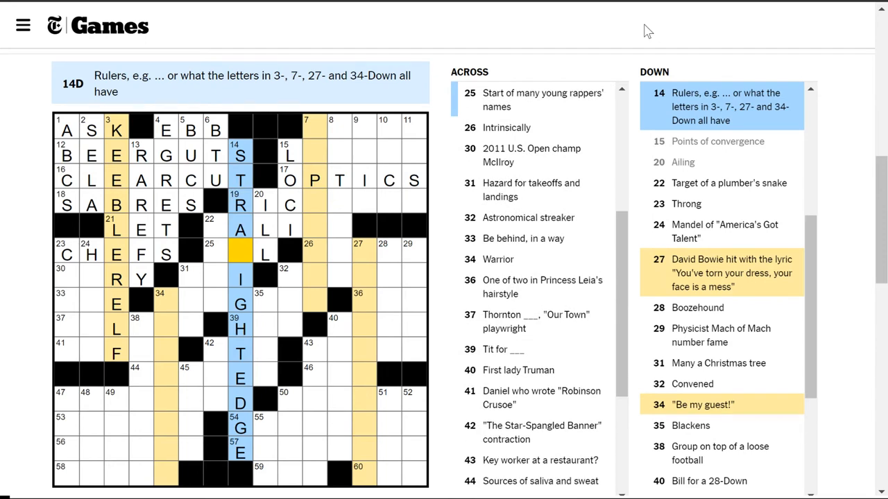
{"action": "key", "text": "Delete"}
{"action": "key", "text": "Delete"}
{"action": "key", "text": "Delete"}
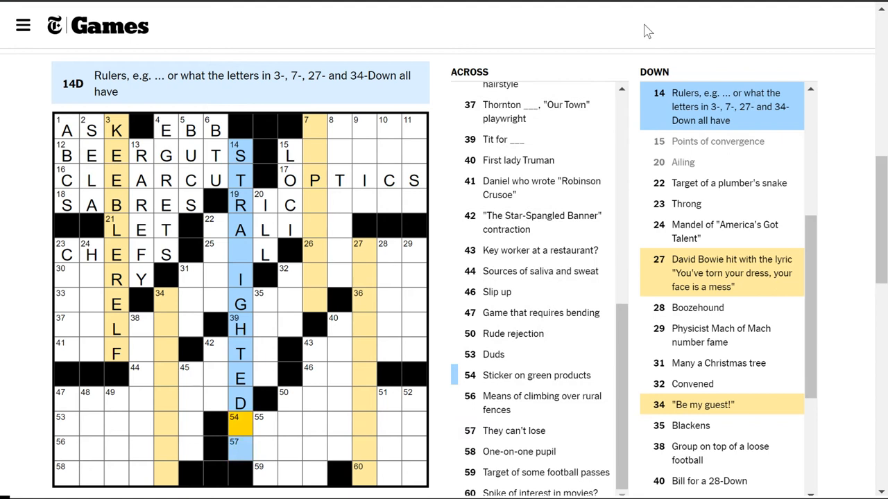
{"action": "type", "text": "IG"}
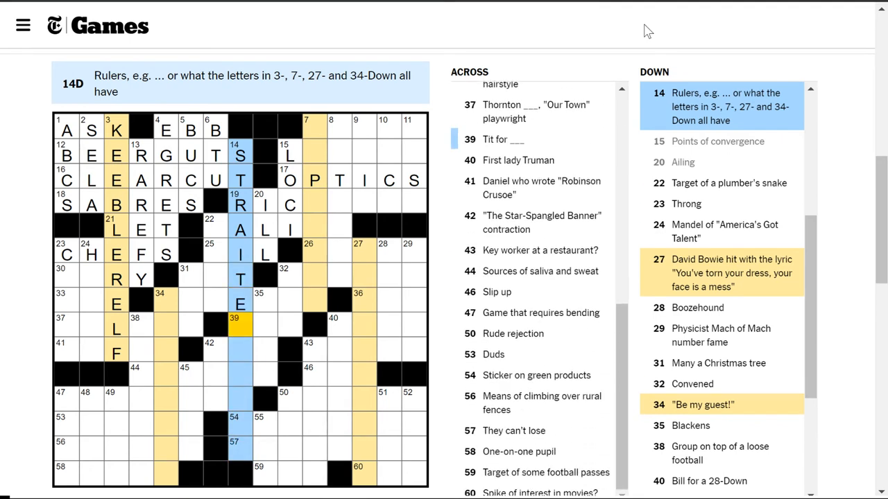
{"action": "type", "text": "HTEDGES"}
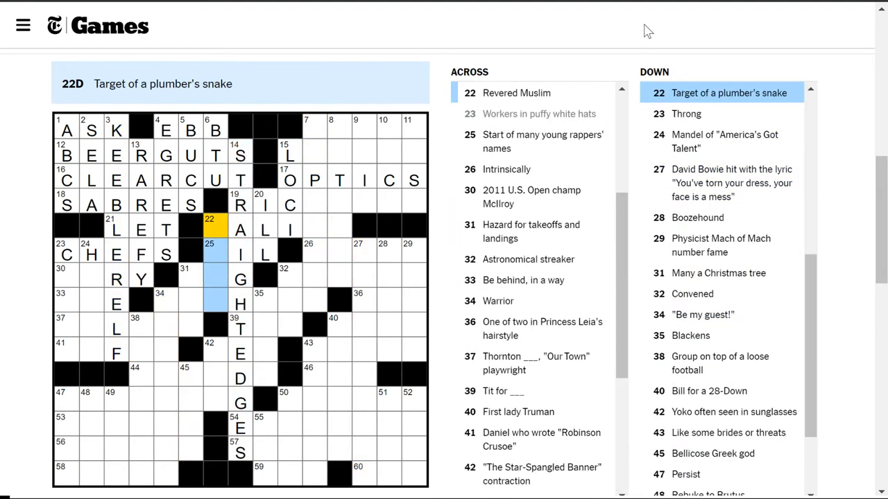
{"action": "key", "text": "space"}
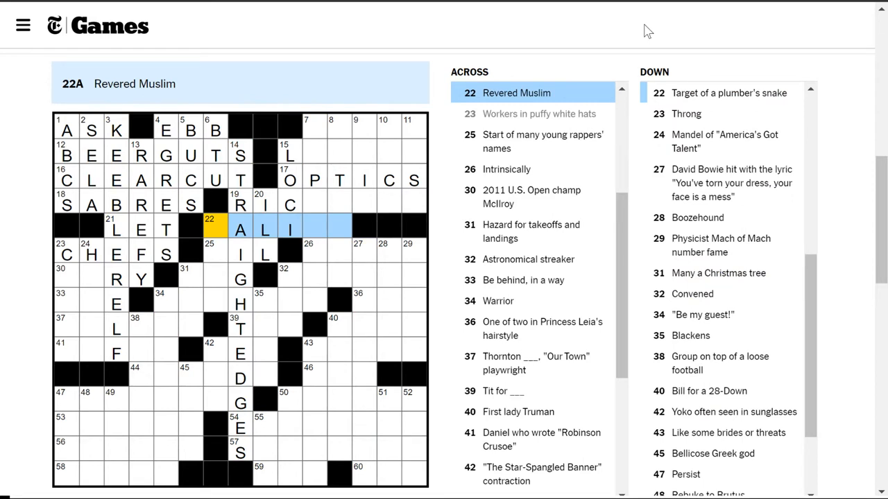
{"action": "key", "text": "Tab"}
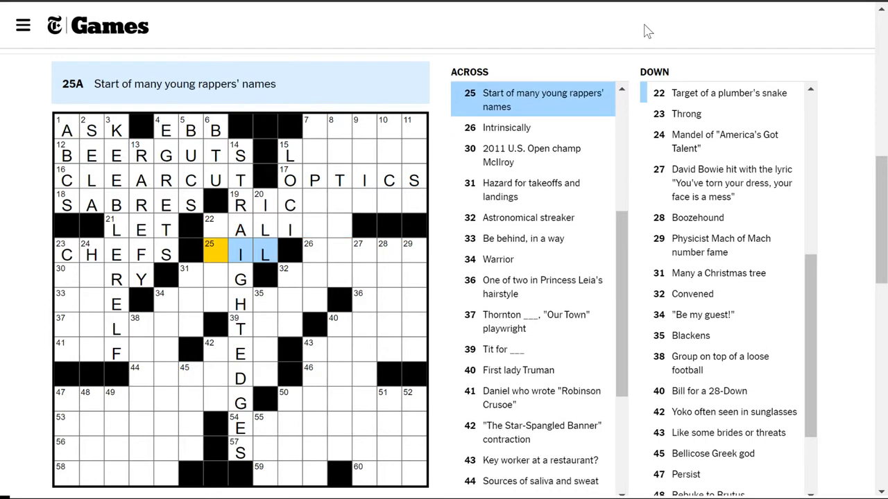
{"action": "type", "text": "L"}
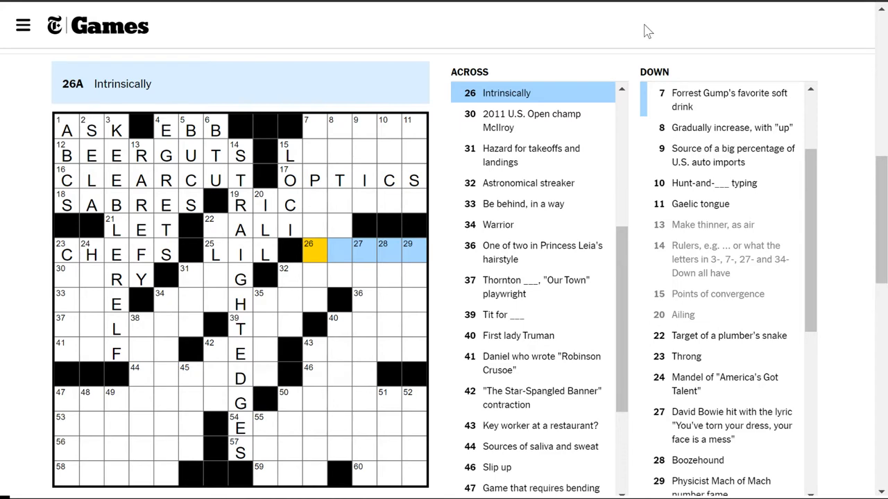
- Fill RORY, FOG and METEOR in 30-, 31- and 32-Across, fixing one mistyped letter
{"action": "key", "text": "Tab"}
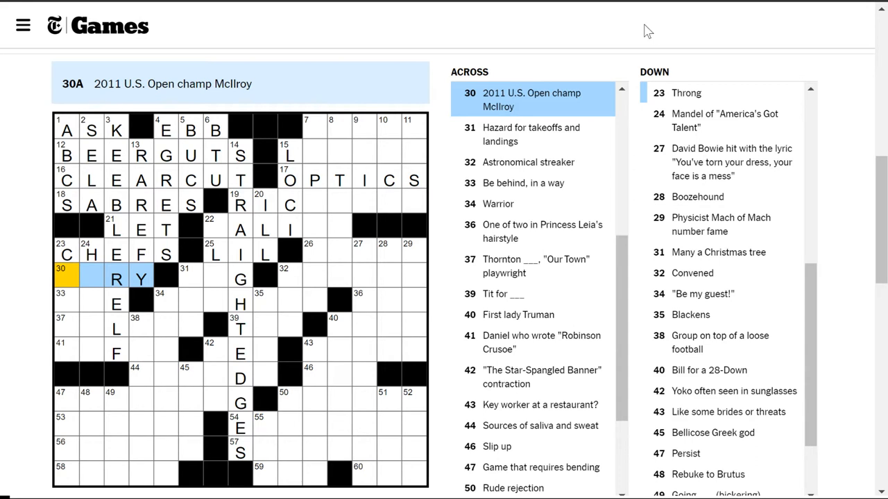
{"action": "type", "text": "RORY "}
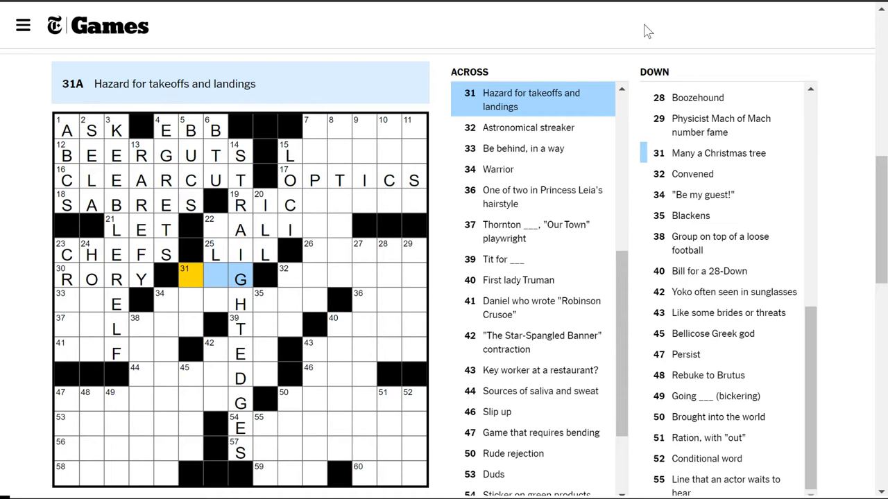
{"action": "type", "text": "FOG "}
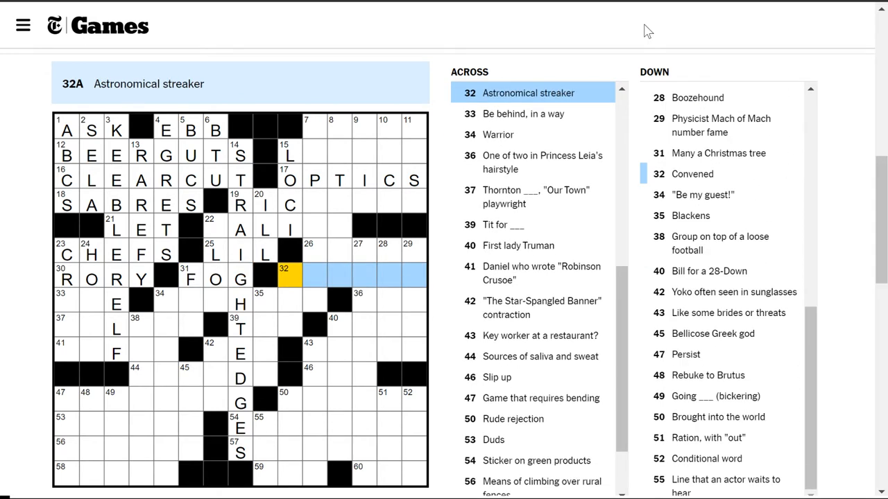
{"action": "type", "text": "C"}
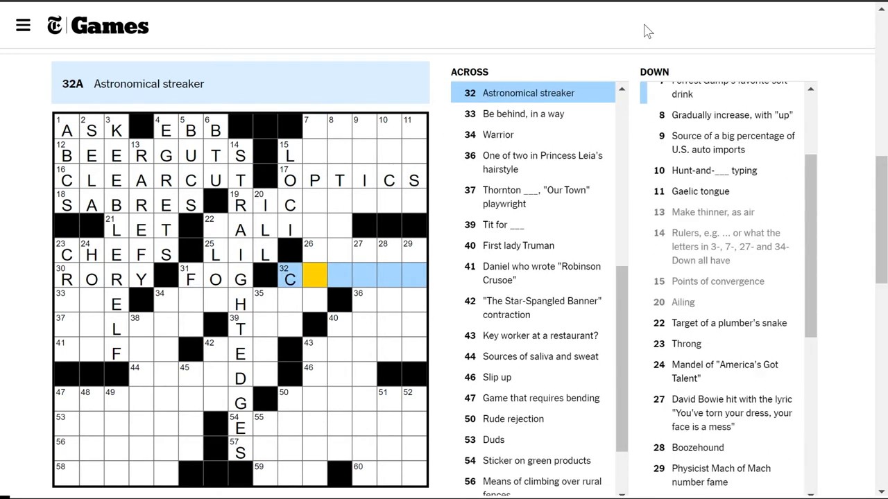
{"action": "type", "text": "OM"}
{"action": "key", "text": "BackSpace"}
{"action": "key", "text": "BackSpace"}
{"action": "key", "text": "BackSpace"}
{"action": "type", "text": "ME"}
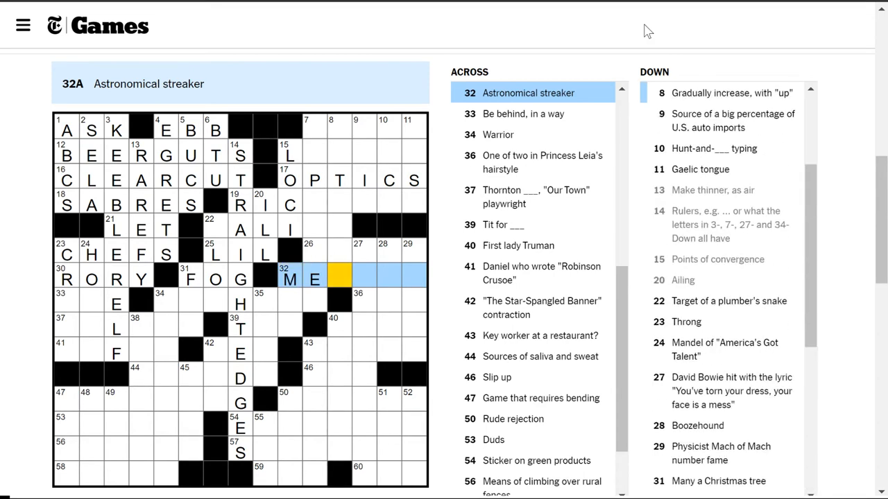
{"action": "type", "text": "TEOR"}
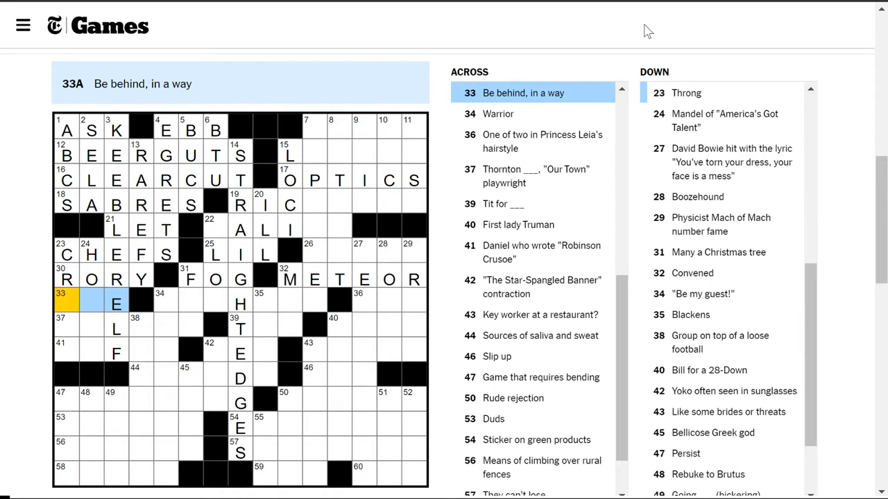
- Complete CROWD for 23-Down and HOWIE for 24-Down, then enter BUN for 36-Across
{"action": "key", "text": "space"}
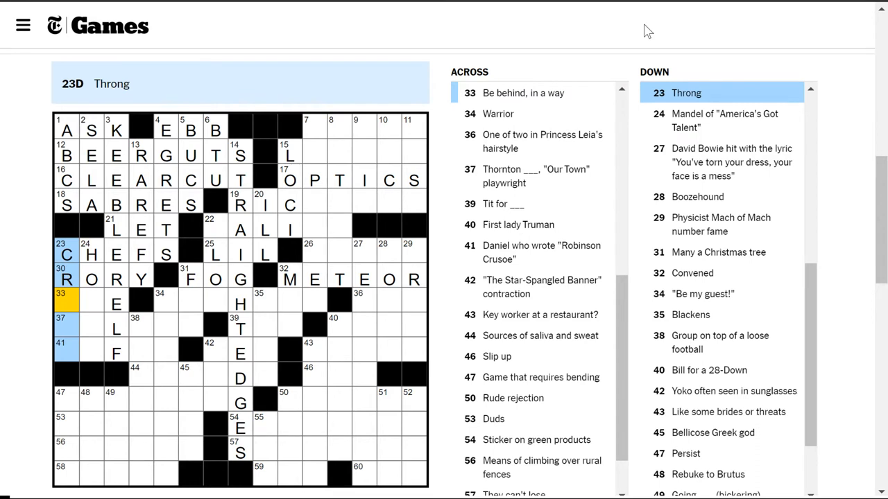
{"action": "type", "text": "OWD"}
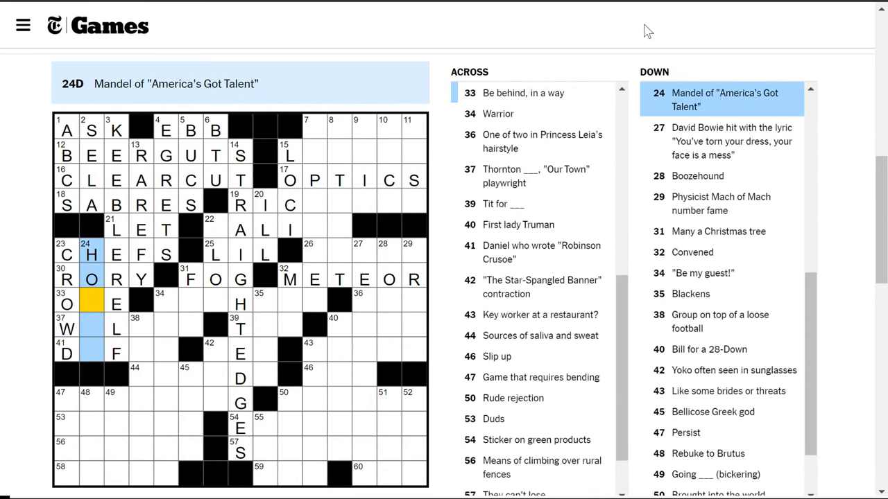
{"action": "type", "text": "W"}
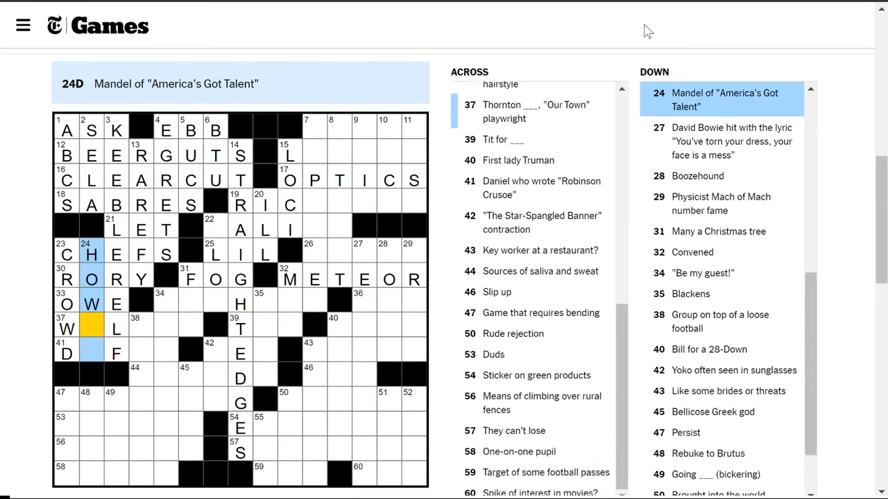
{"action": "type", "text": "IE"}
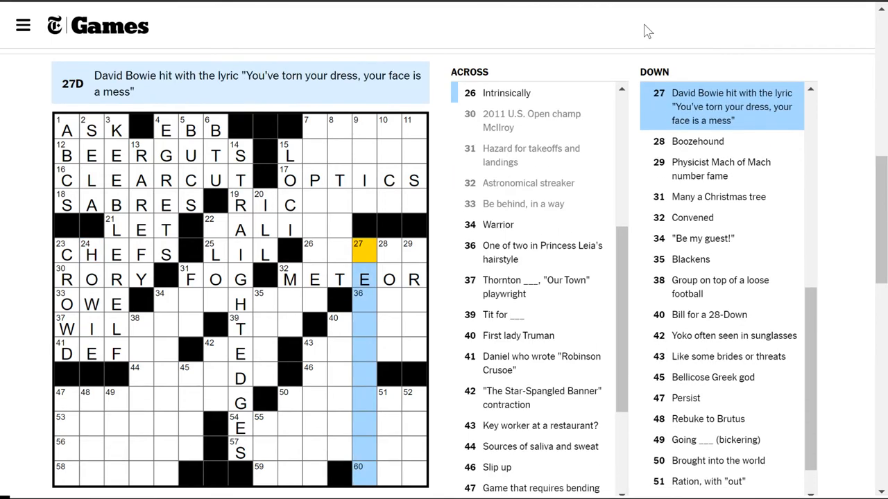
{"action": "key", "text": "Tab"}
{"action": "key", "text": "Tab"}
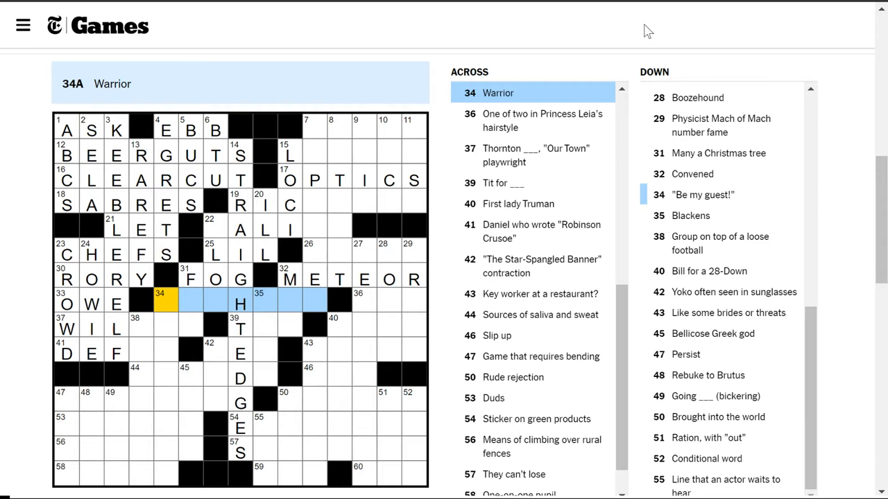
{"action": "key", "text": "Tab"}
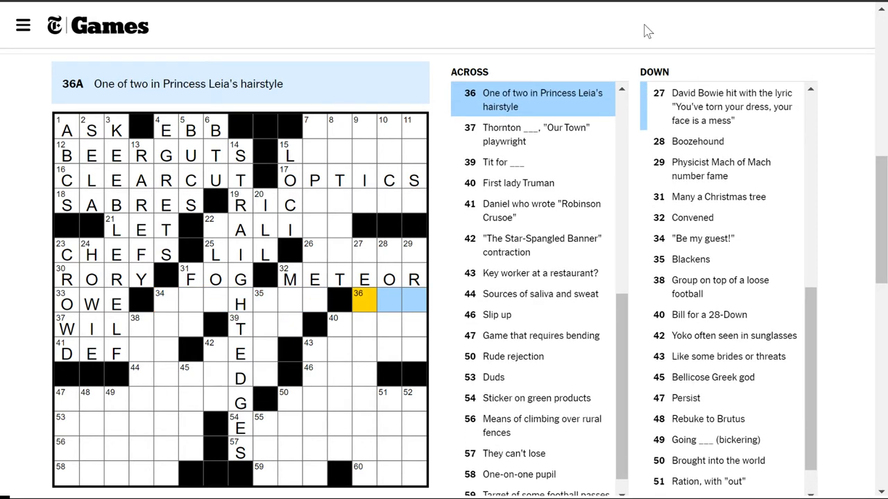
{"action": "type", "text": "BU"}
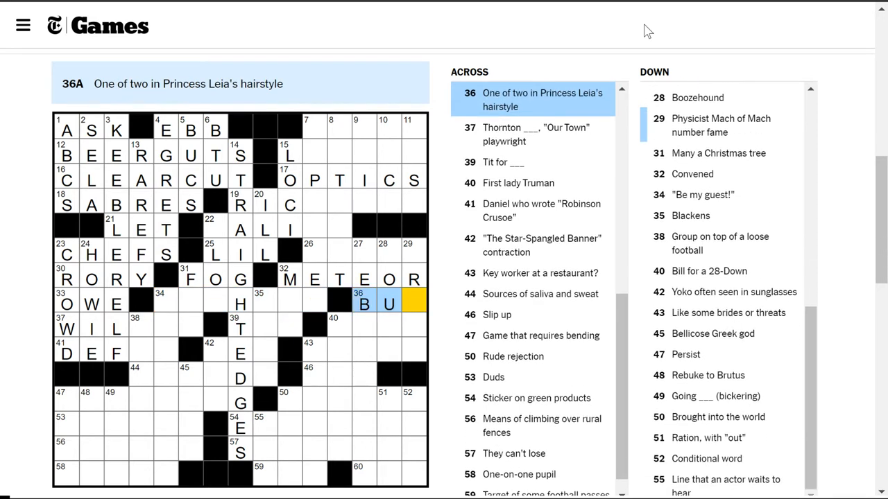
{"action": "type", "text": "N"}
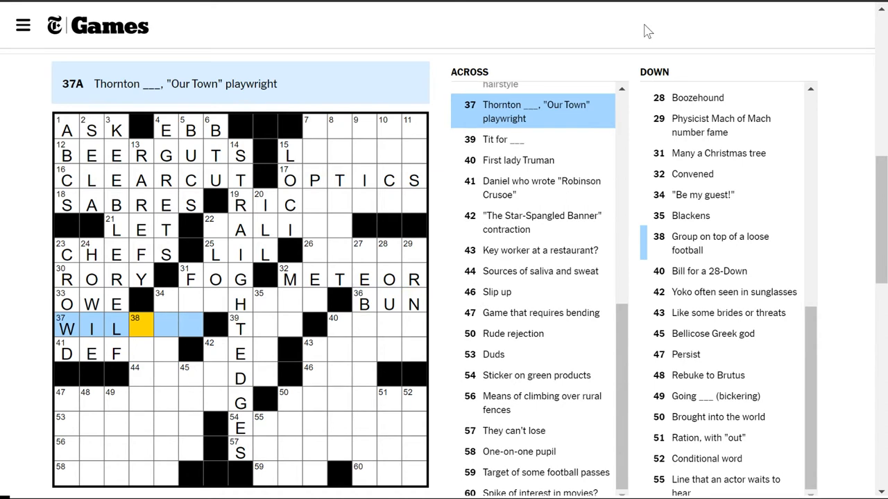
- Enter TAT for 39-Across, OER for 42-Across and VALET for 43-Across
{"action": "key", "text": "Tab"}
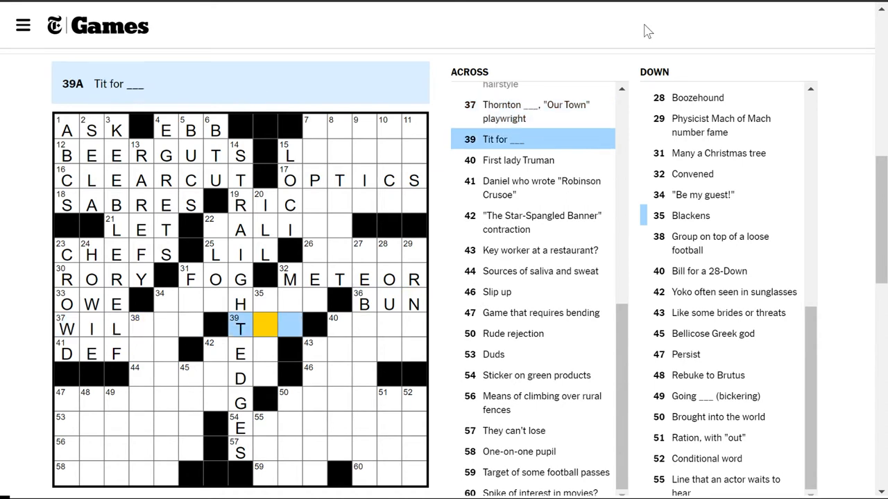
{"action": "type", "text": "AT"}
{"action": "key", "text": "Tab"}
{"action": "key", "text": "shift+Tab"}
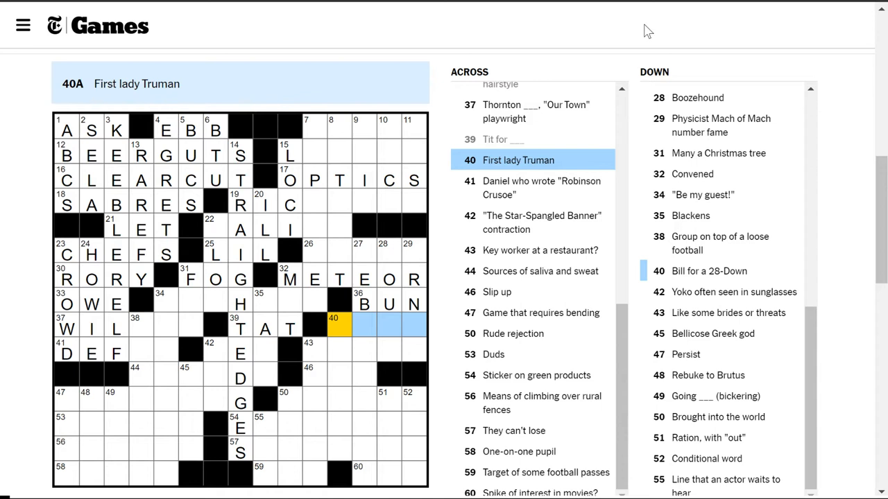
{"action": "key", "text": "Tab"}
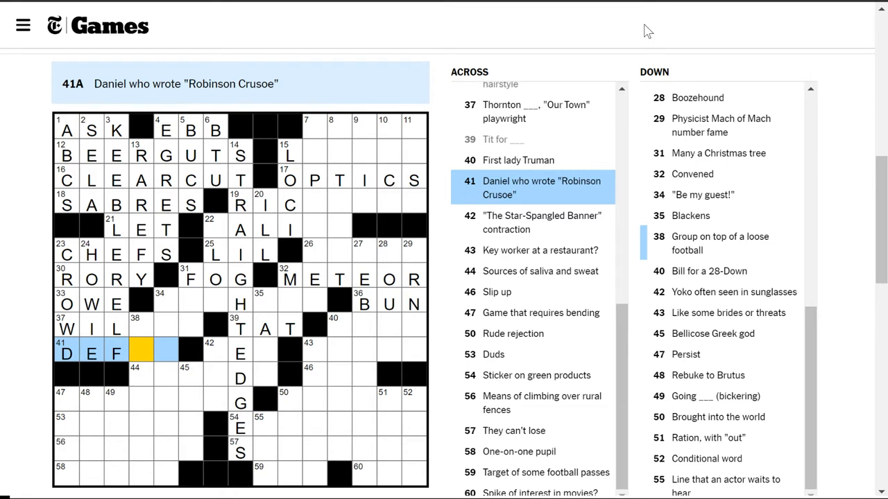
{"action": "key", "text": "Tab"}
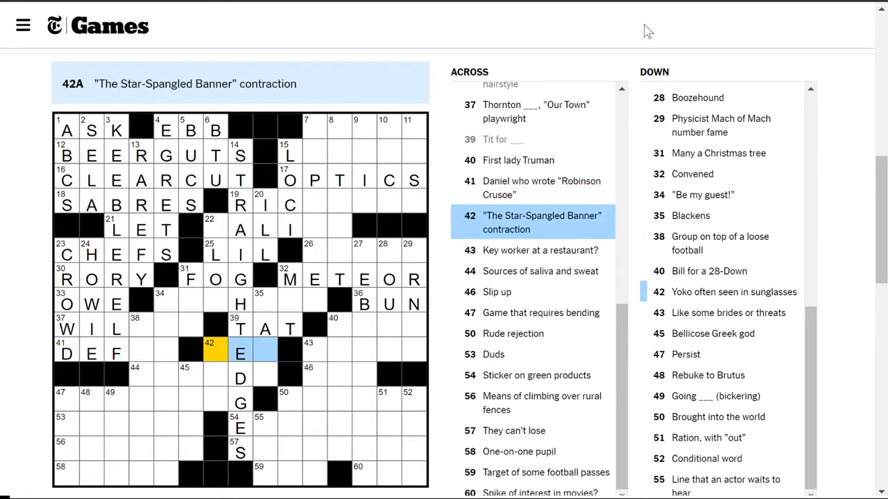
{"action": "type", "text": "OER"}
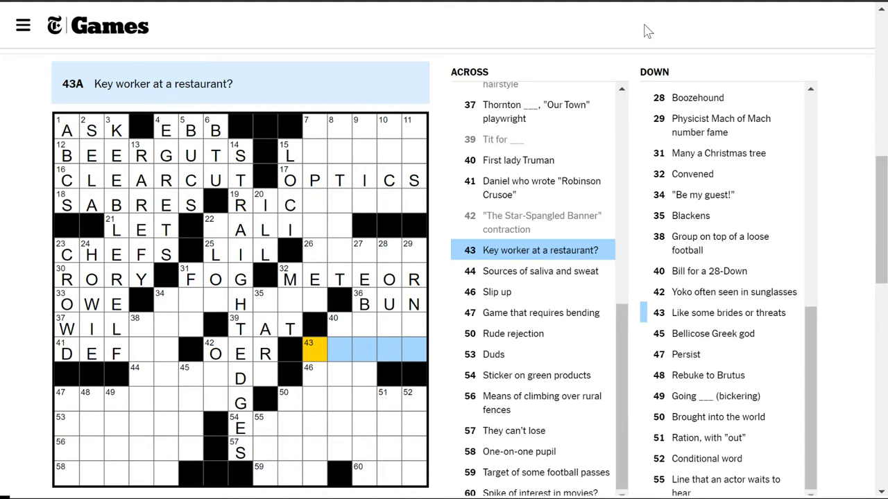
{"action": "type", "text": "VALET"}
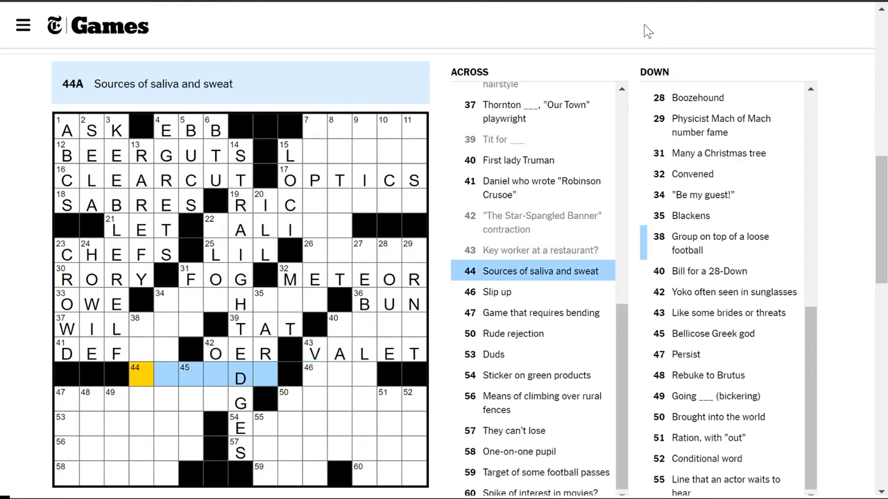
{"action": "type", "text": "S"}
{"action": "type", "text": "GLAN"}
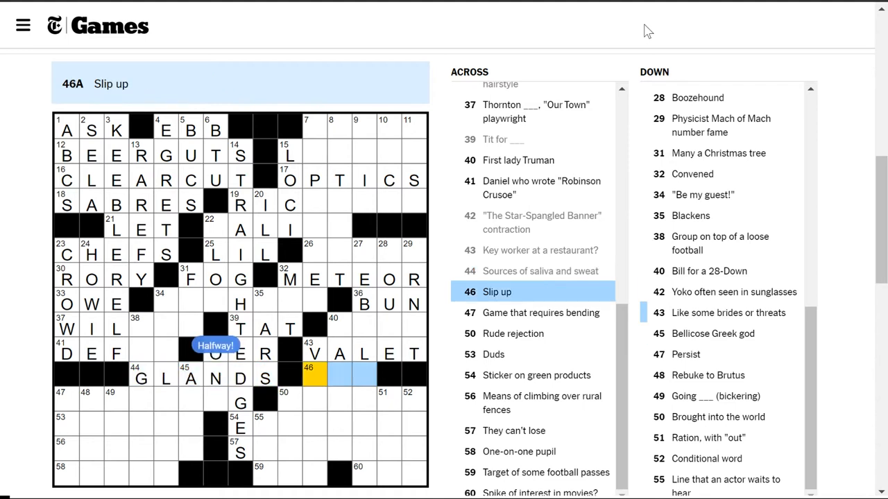
{"action": "type", "text": "E"}
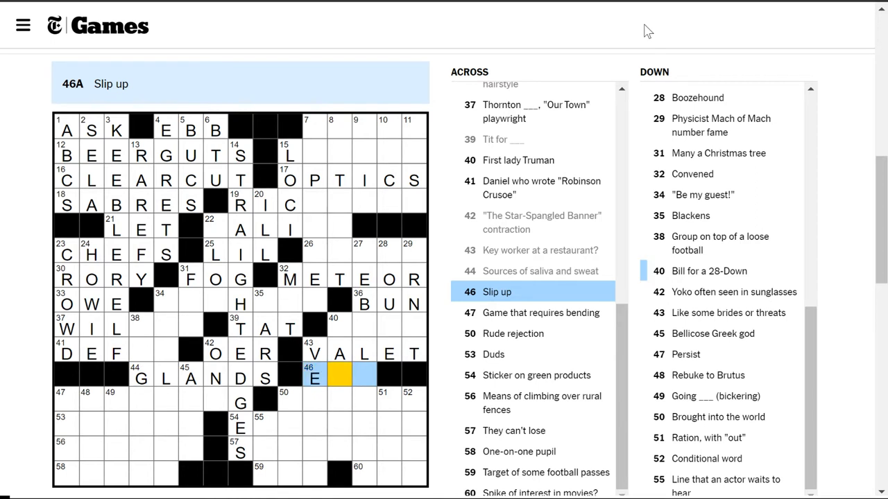
{"action": "type", "text": "RR"}
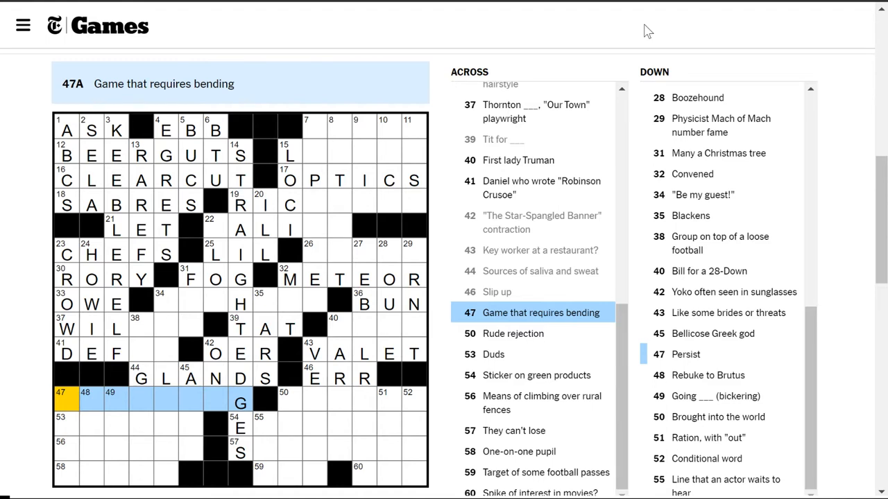
- With GLANDS and ERR entered at 44- and 46-Across, skip past 47-, 50- and 53-Across
{"action": "key", "text": "Tab"}
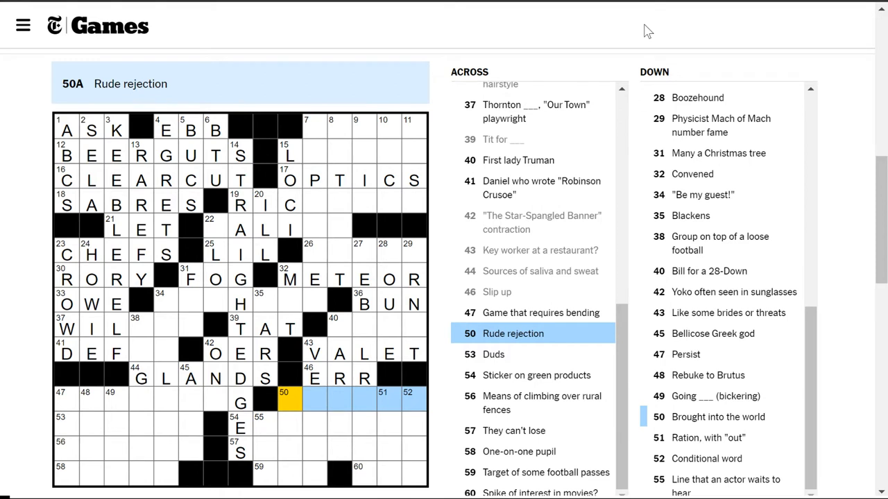
{"action": "key", "text": "Tab"}
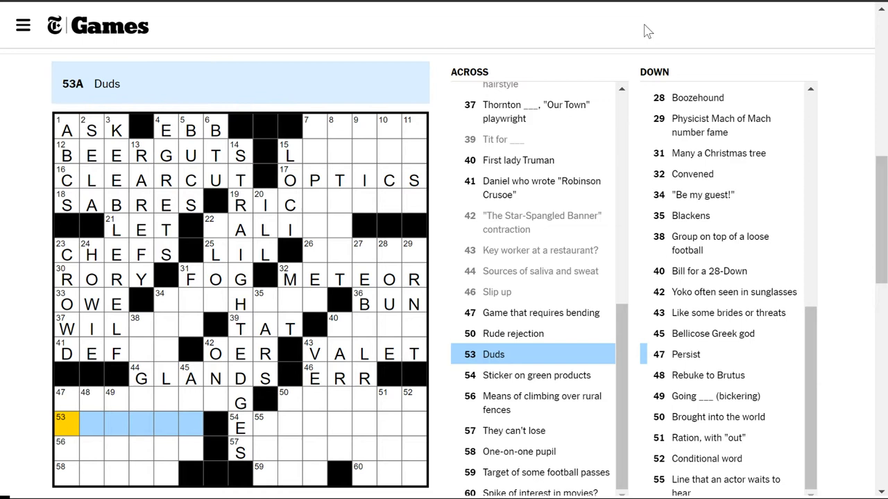
- Enter LAST at 47-Down, "Persist", then move ahead to the 56-Across fence clue
{"action": "key", "text": "Tab"}
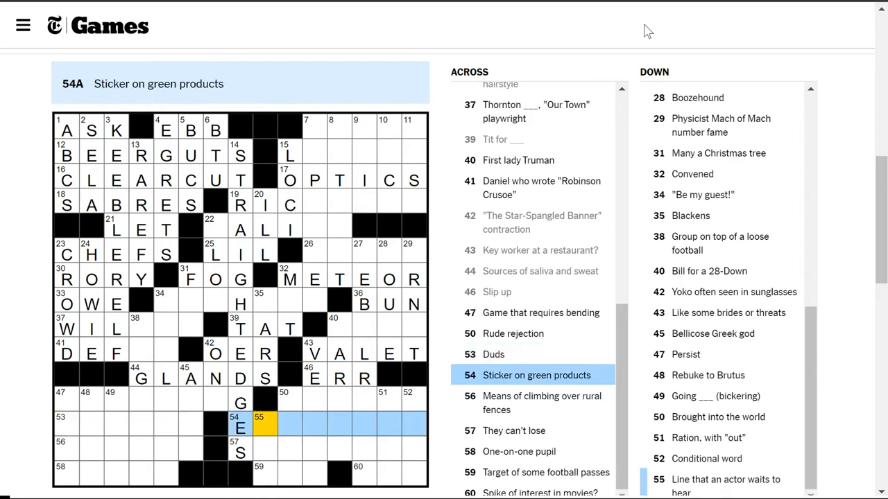
{"action": "key", "text": "shift+Tab"}
{"action": "key", "text": "space"}
{"action": "type", "text": "LA"}
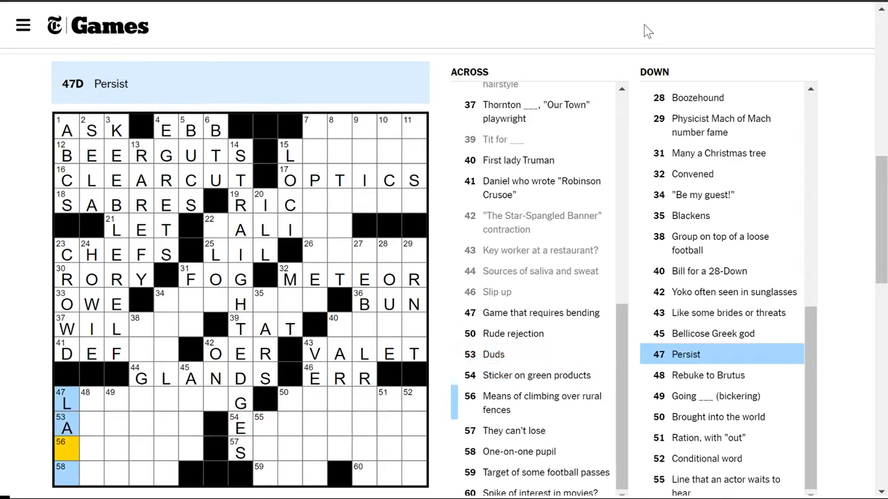
{"action": "type", "text": "ST"}
{"action": "key", "text": "space"}
{"action": "key", "text": "Tab"}
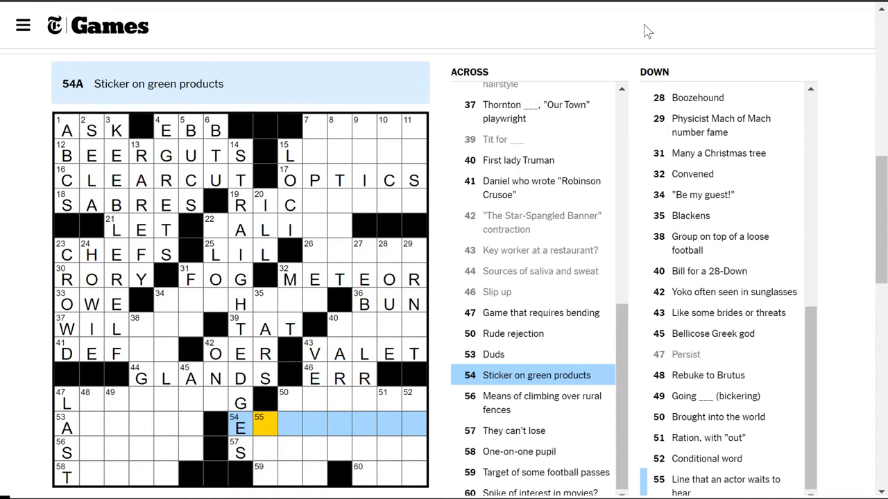
{"action": "key", "text": "Tab"}
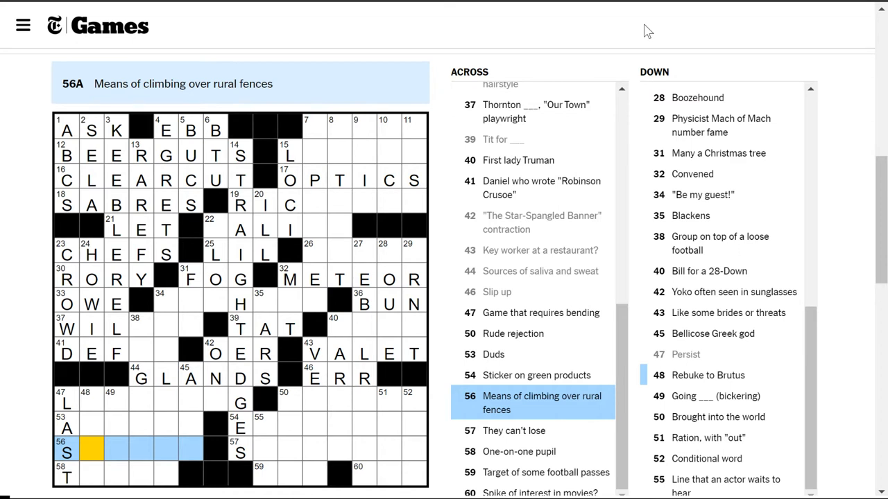
- Fill SUREBETS, TUTEE and WRS at 57-, 58- and 59-Across, then jump to 55-Down
{"action": "key", "text": "Tab"}
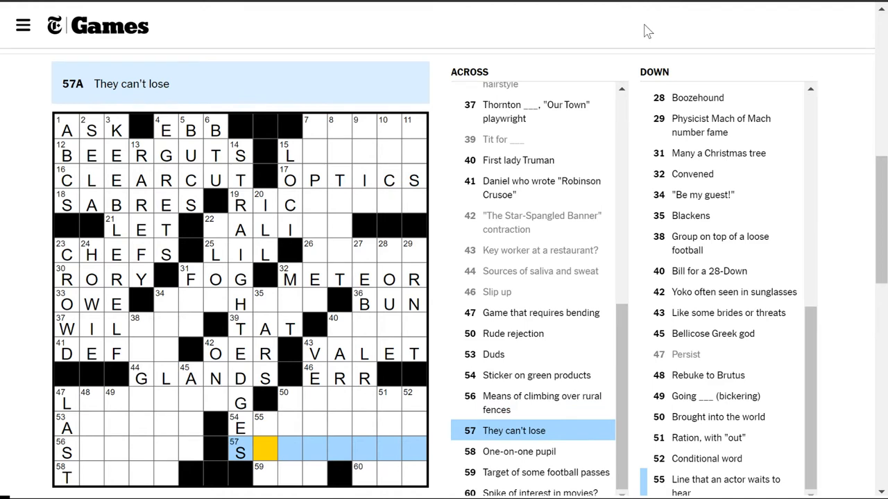
{"action": "type", "text": "UREB"}
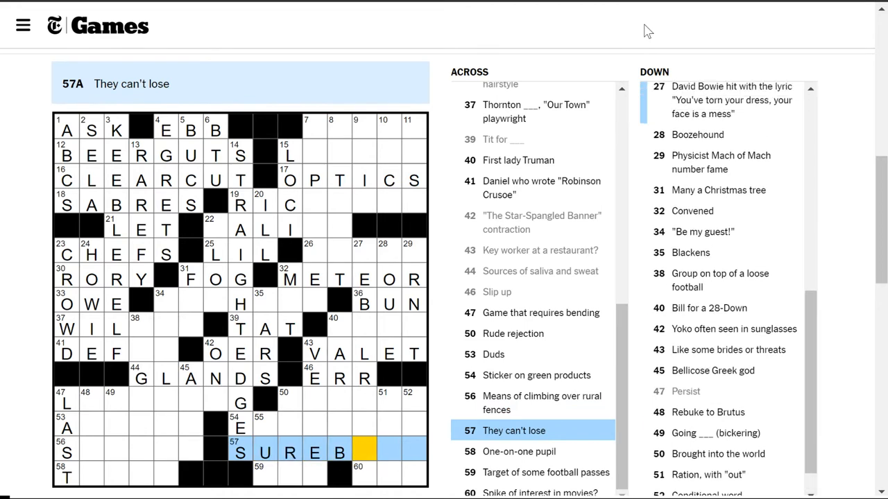
{"action": "type", "text": "ETS"}
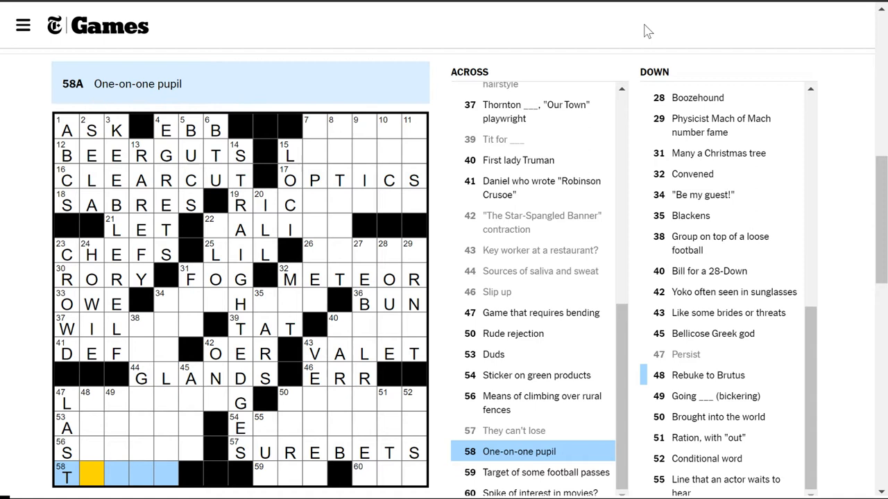
{"action": "type", "text": "UTE"}
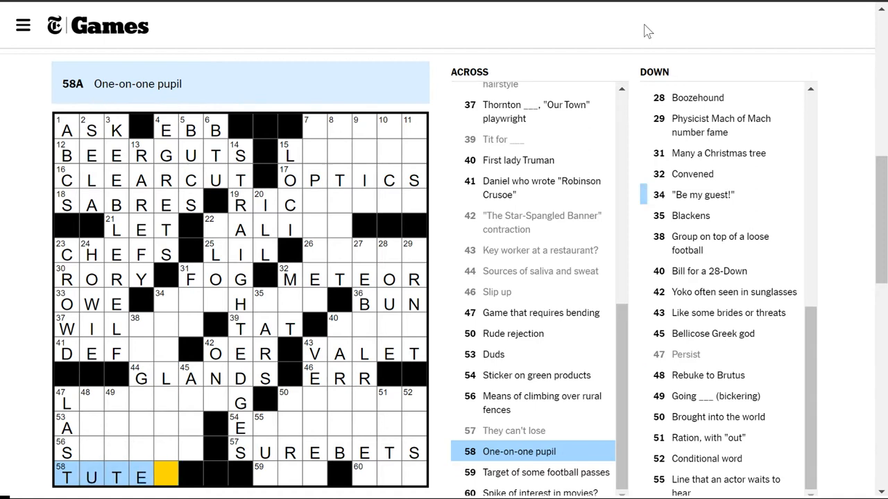
{"action": "type", "text": "E"}
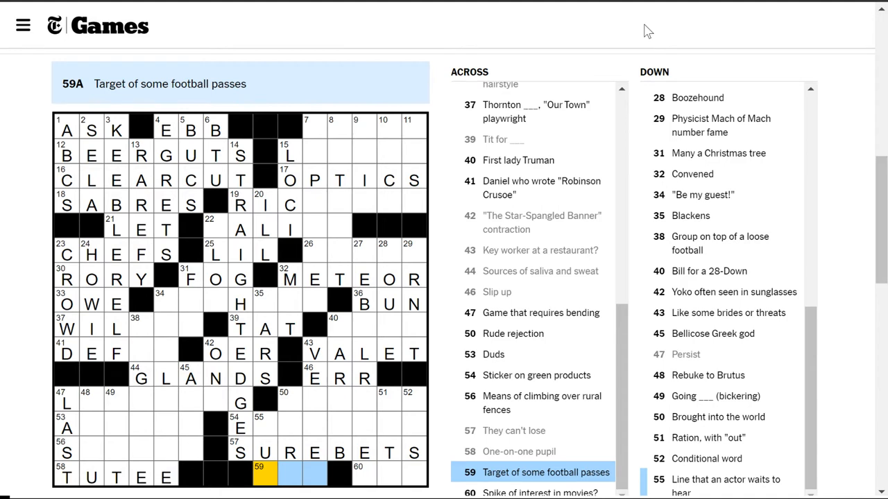
{"action": "type", "text": "WRS"}
{"action": "key", "text": "Left"}
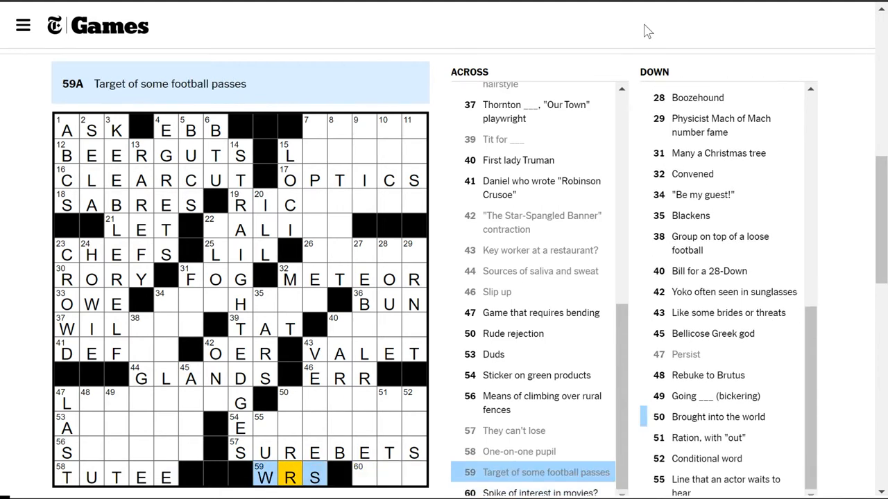
{"action": "key", "text": "Up"}
{"action": "key", "text": "Up"}
{"action": "key", "text": "Up"}
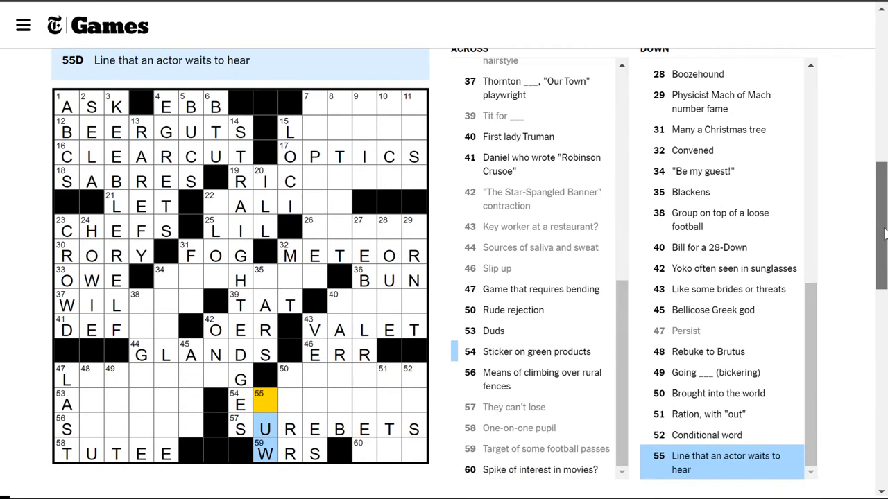
{"action": "left_click_drag", "start_coordinate": [882, 224], "coordinate": [882, 235]}
- Erase WRS from 59-Across and enter CUE at 55-Down
{"action": "key", "text": "Down"}
{"action": "key", "text": "Down"}
{"action": "key", "text": "Right"}
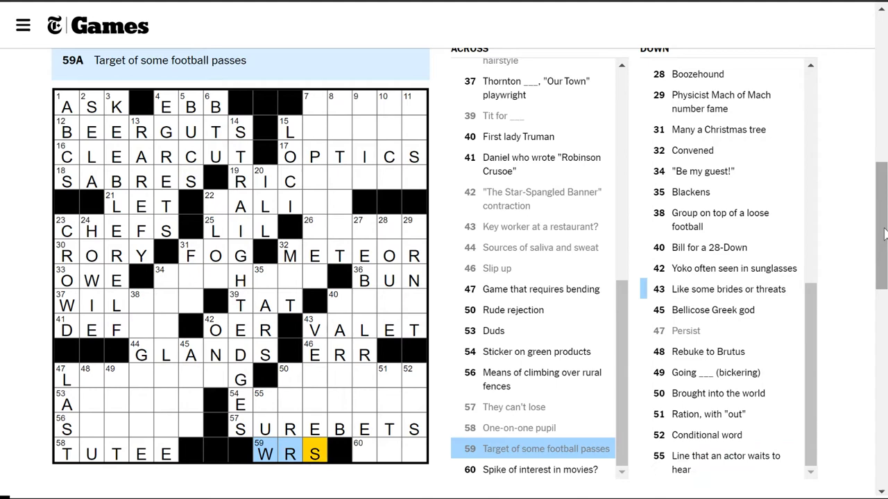
{"action": "key", "text": "Delete"}
{"action": "key", "text": "Delete"}
{"action": "key", "text": "Delete"}
{"action": "key", "text": "space"}
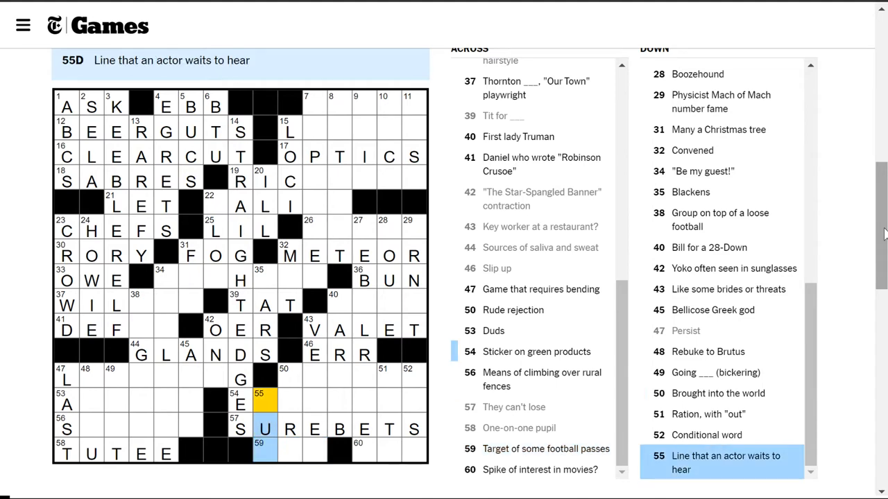
{"action": "type", "text": "CUE"}
{"action": "key", "text": "Tab"}
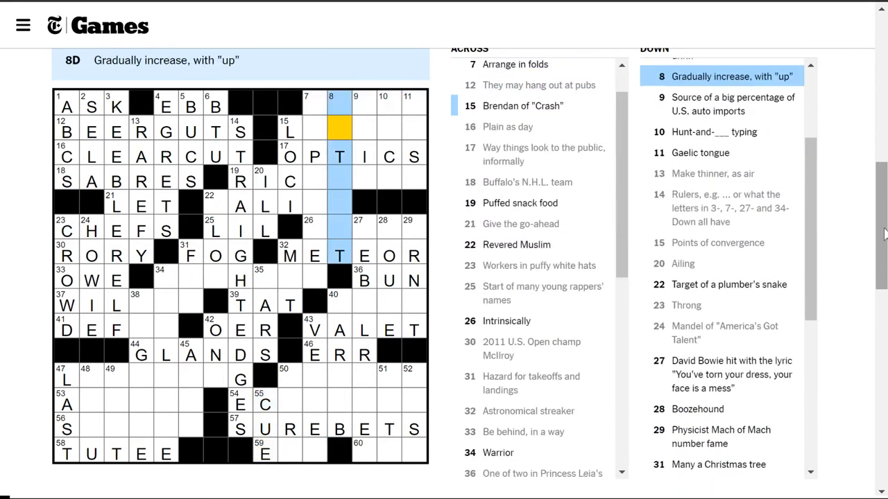
{"action": "key", "text": "Tab"}
{"action": "key", "text": "Tab"}
{"action": "key", "text": "Tab"}
{"action": "key", "text": "Tab"}
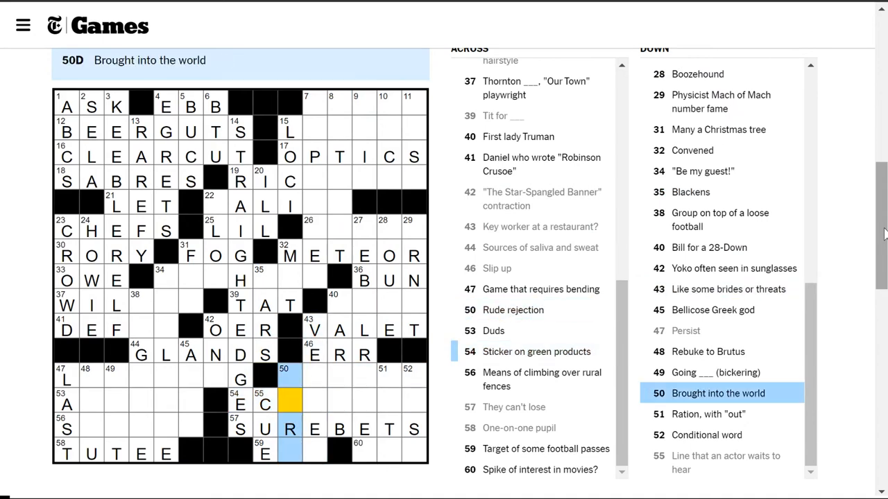
- Enter BORN at 50-Down, END at 59-Across, VEILED at 43-Down and LEE at 60-Across
{"action": "key", "text": "Up"}
{"action": "type", "text": "B"}
{"action": "type", "text": "O"}
{"action": "key", "text": "space"}
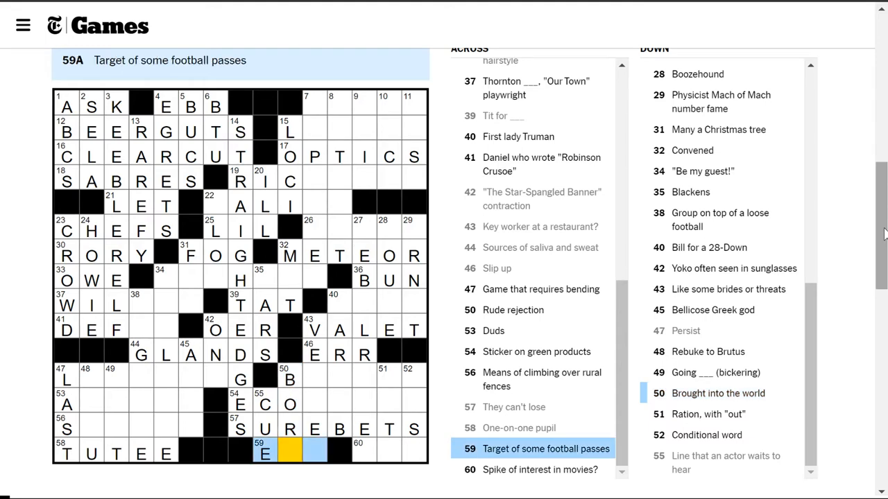
{"action": "type", "text": "N"}
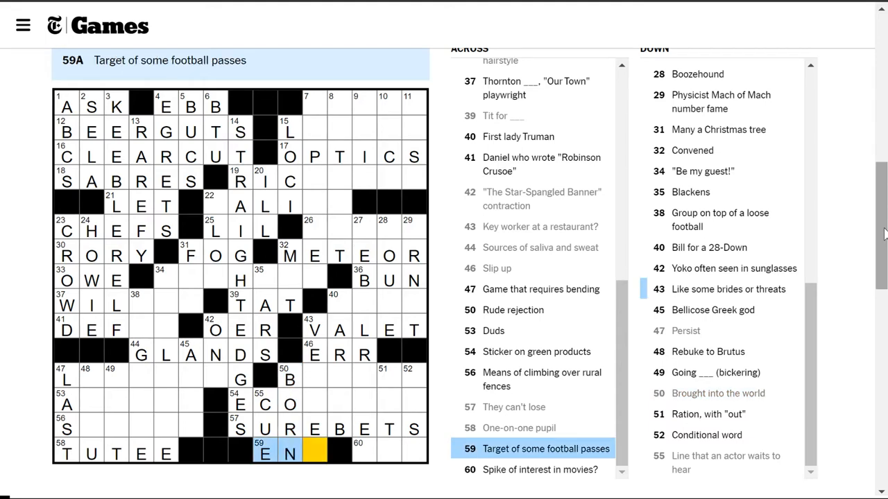
{"action": "type", "text": "D"}
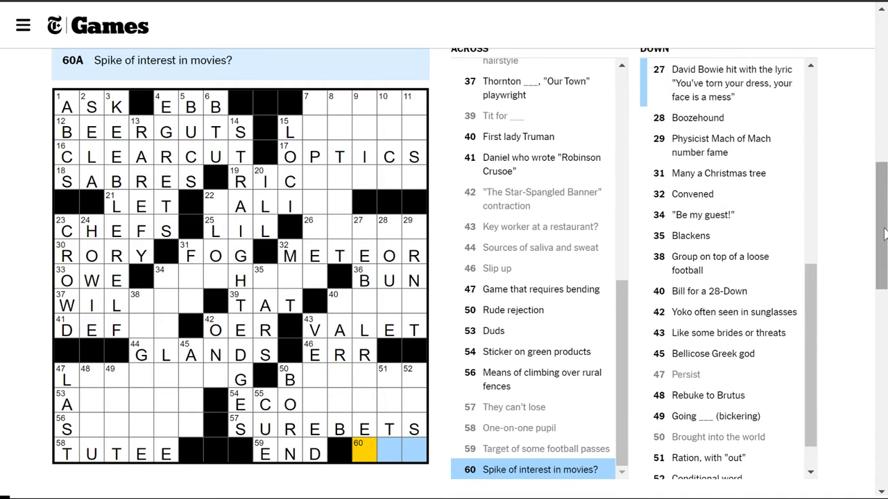
{"action": "key", "text": "Left"}
{"action": "key", "text": "Up"}
{"action": "key", "text": "Up"}
{"action": "key", "text": "Up"}
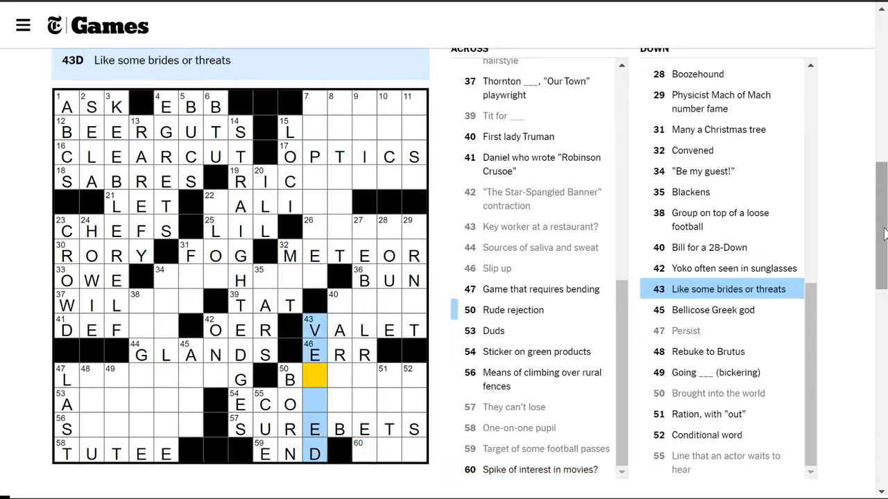
{"action": "type", "text": "IL"}
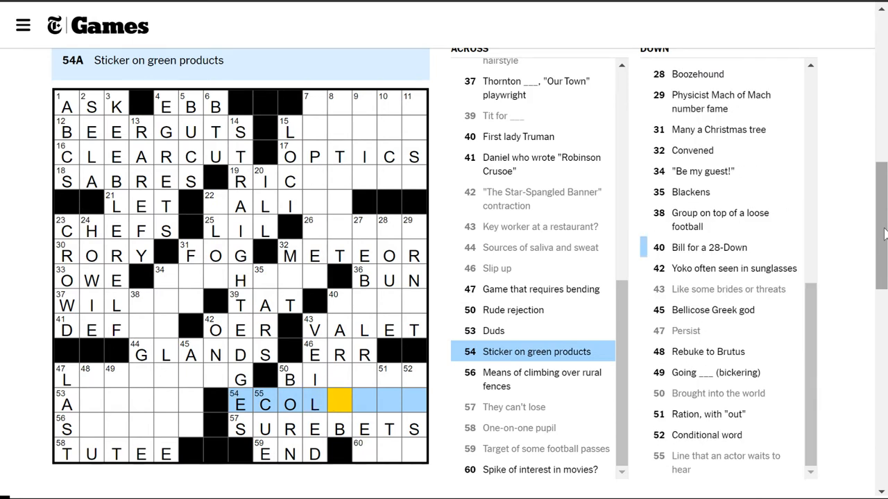
{"action": "key", "text": "Down"}
{"action": "key", "text": "Down"}
{"action": "key", "text": "Right"}
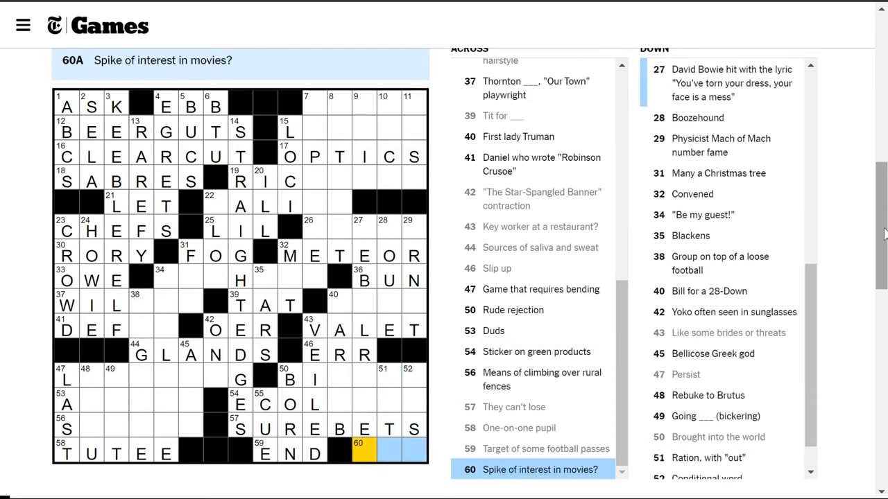
{"action": "type", "text": "L"}
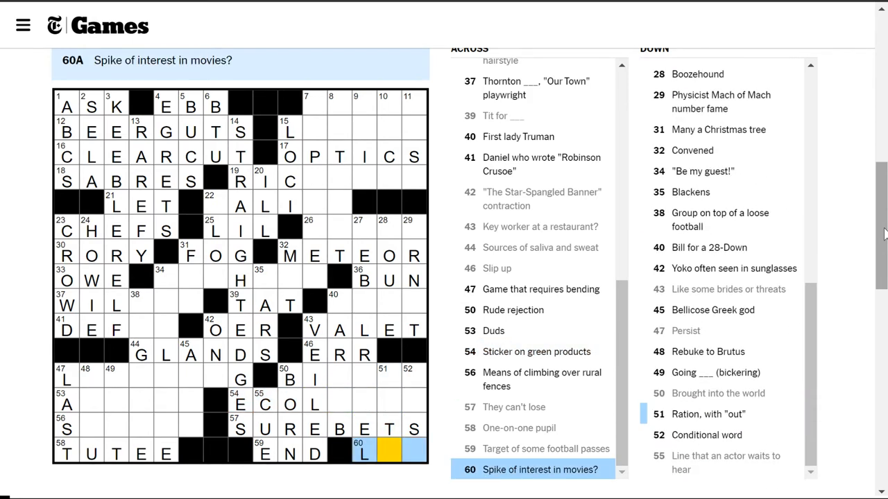
{"action": "type", "text": "EE"}
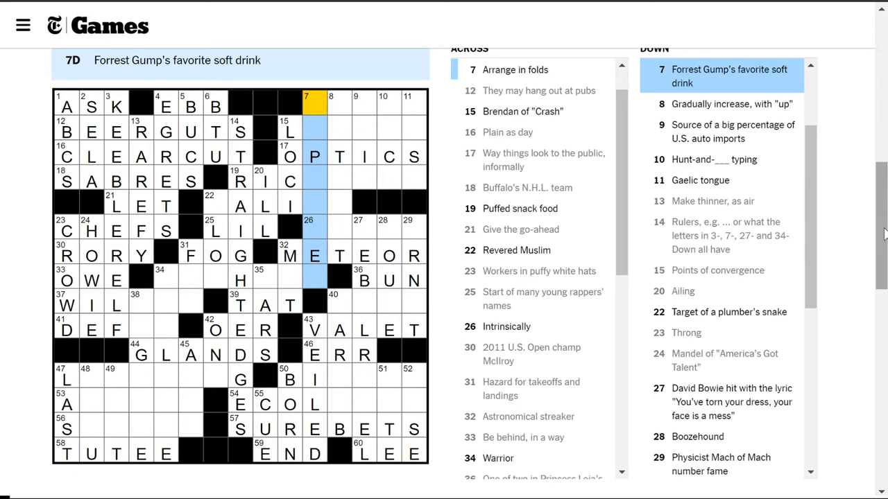
- Skip through 8- and 9-Down and complete PECK at 10-Down
{"action": "key", "text": "Tab"}
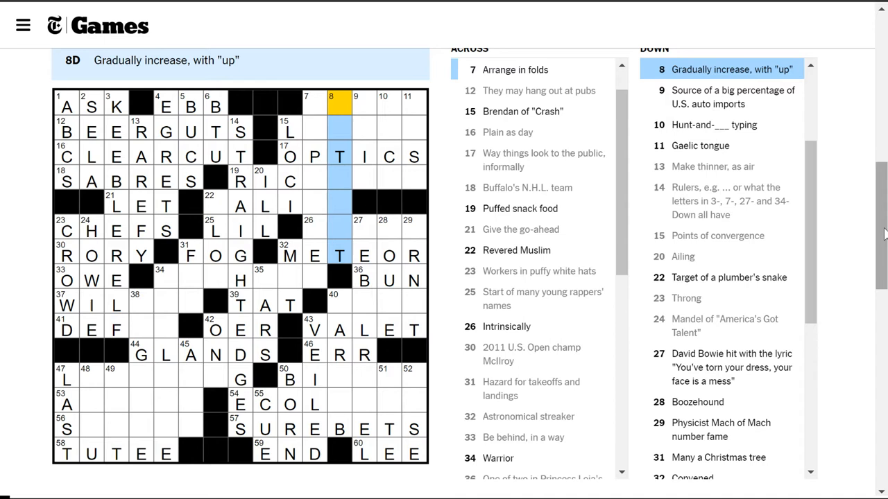
{"action": "key", "text": "Tab"}
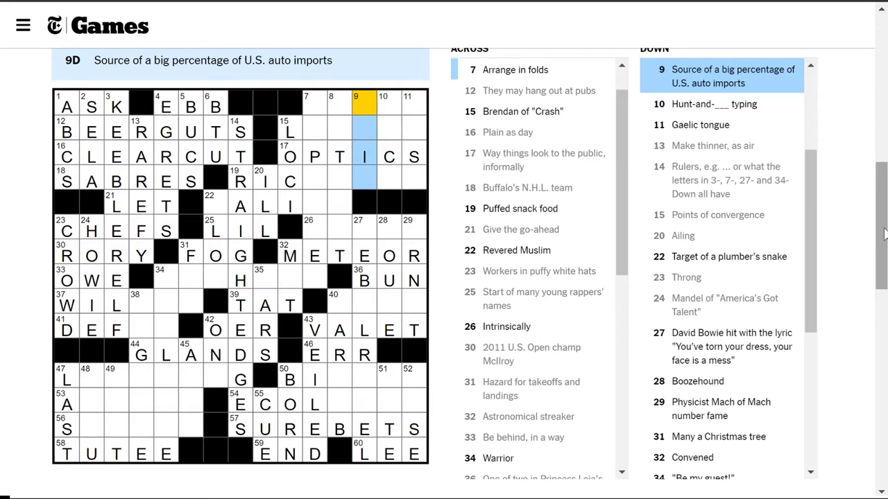
{"action": "key", "text": "Tab"}
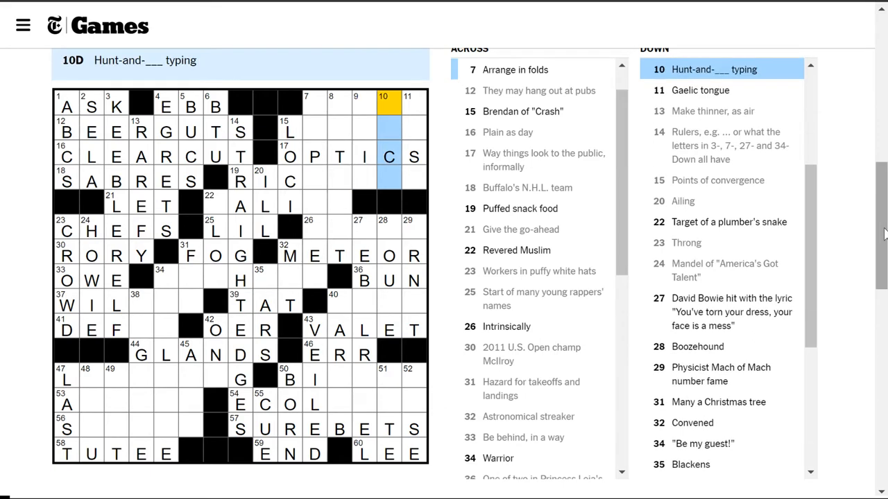
{"action": "type", "text": "pek"}
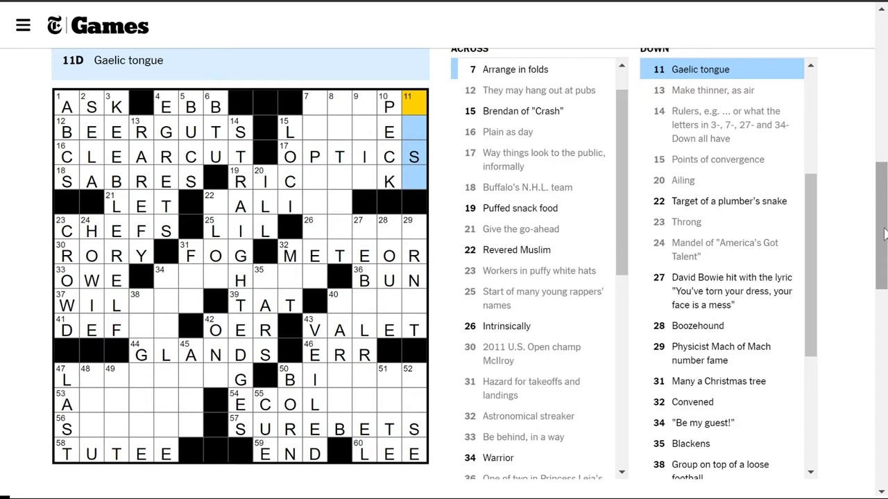
- Step through the 22-, 28- and 29-Down clues without answering
{"action": "key", "text": "Tab"}
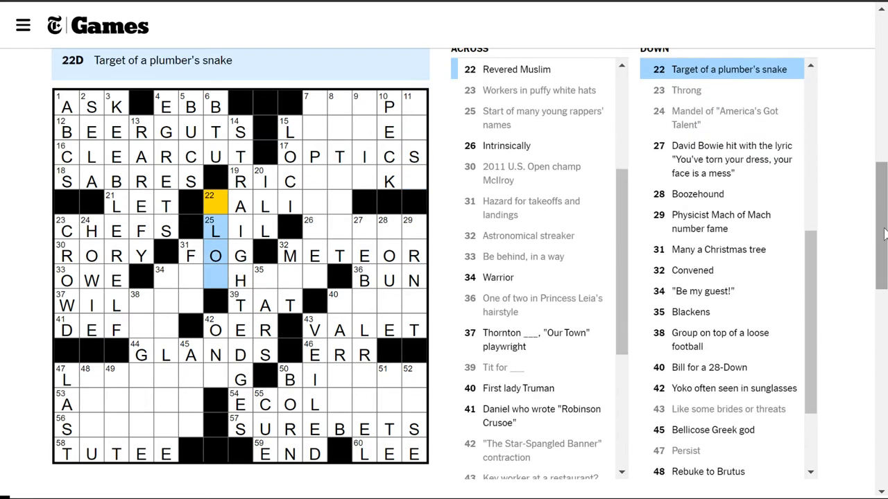
{"action": "type", "text": "c"}
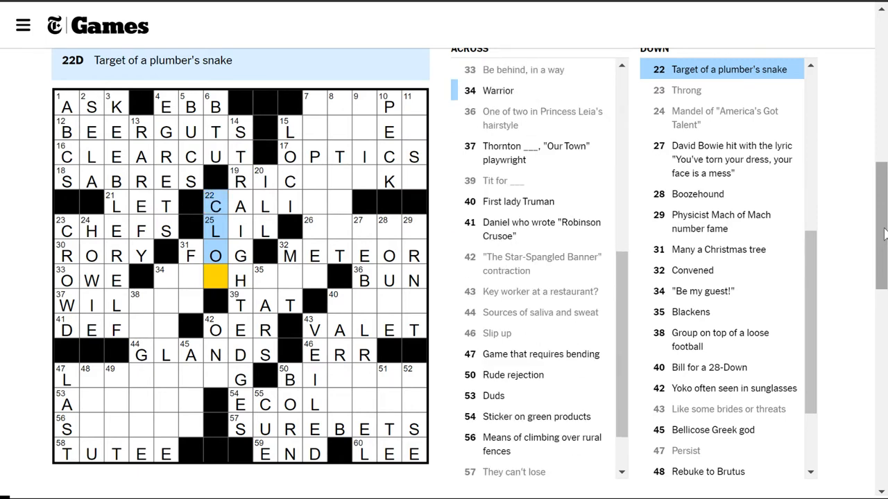
{"action": "type", "text": "g"}
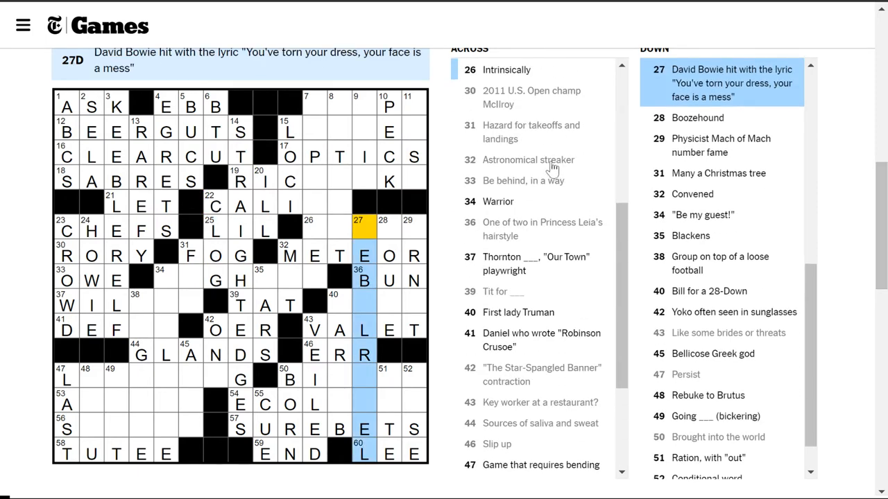
{"action": "left_click", "coordinate": [250, 186]}
{"action": "left_click", "coordinate": [339, 224]}
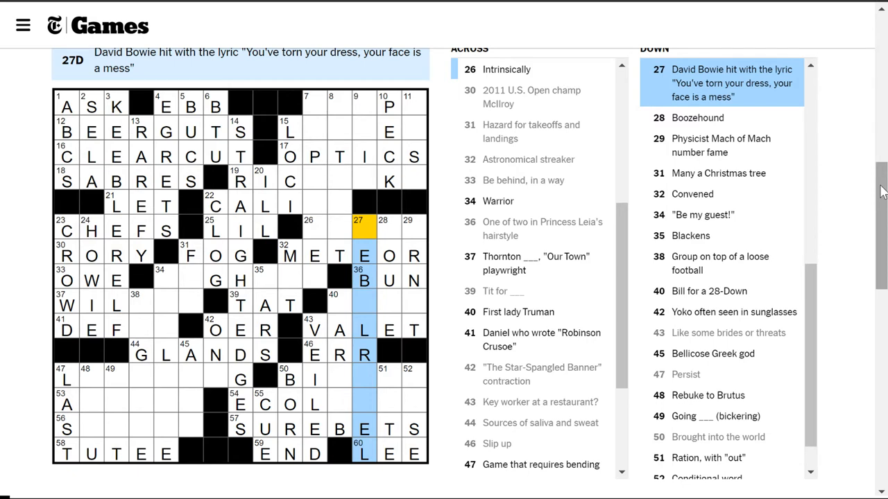
{"action": "key", "text": "Tab"}
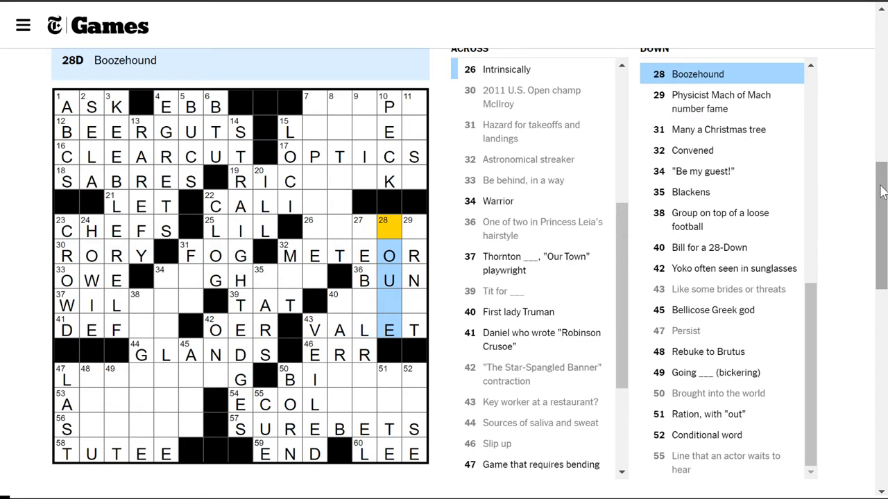
{"action": "type", "text": "S"}
{"action": "key", "text": "Tab"}
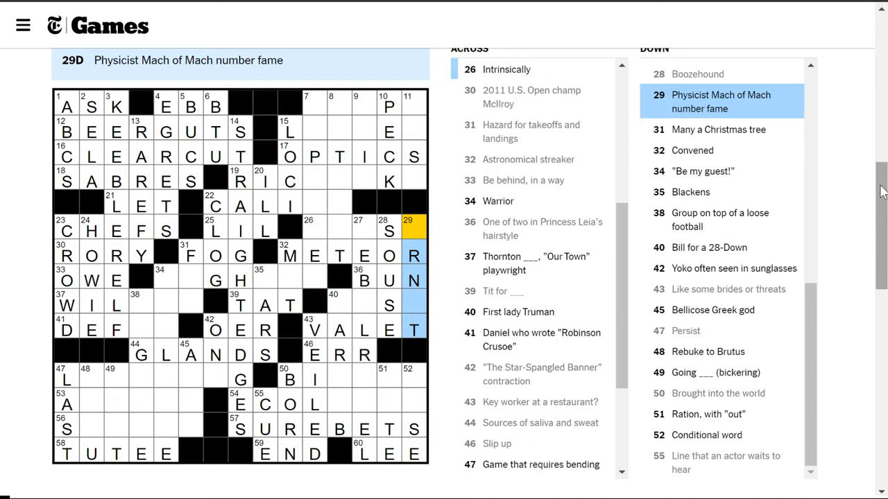
{"action": "type", "text": "ERNST"}
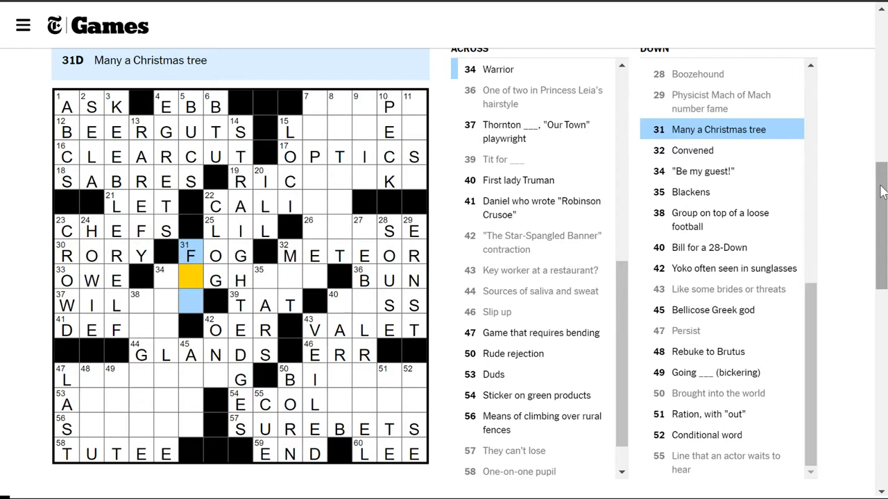
{"action": "type", "text": "UR"}
- Correct 31-Down to FIR, complete MET at 32-Down and fill FIGHTER at 34-Across, Warrior
{"action": "key", "text": "shift+Tab"}
{"action": "key", "text": "shift+Tab"}
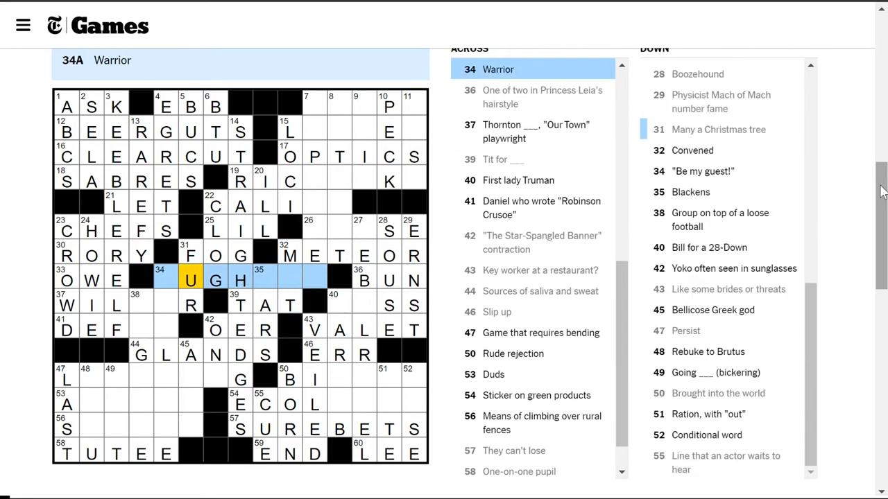
{"action": "type", "text": "I"}
{"action": "key", "text": "Tab"}
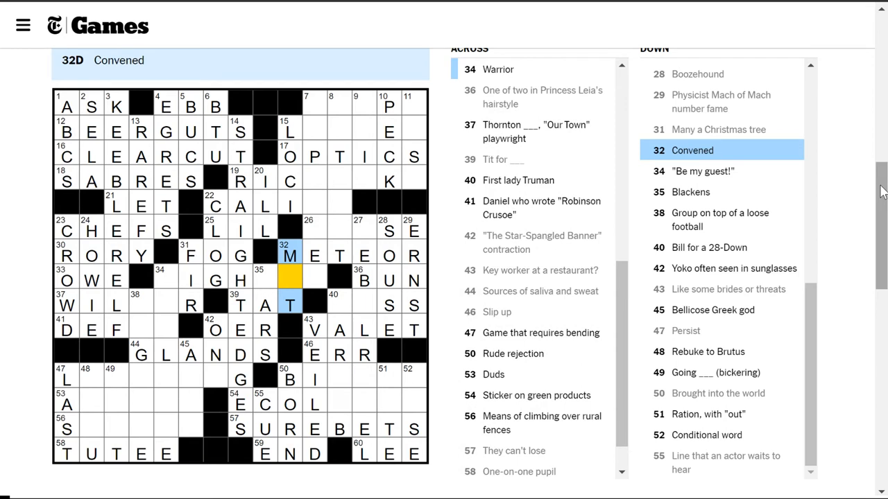
{"action": "type", "text": "E"}
{"action": "key", "text": "space"}
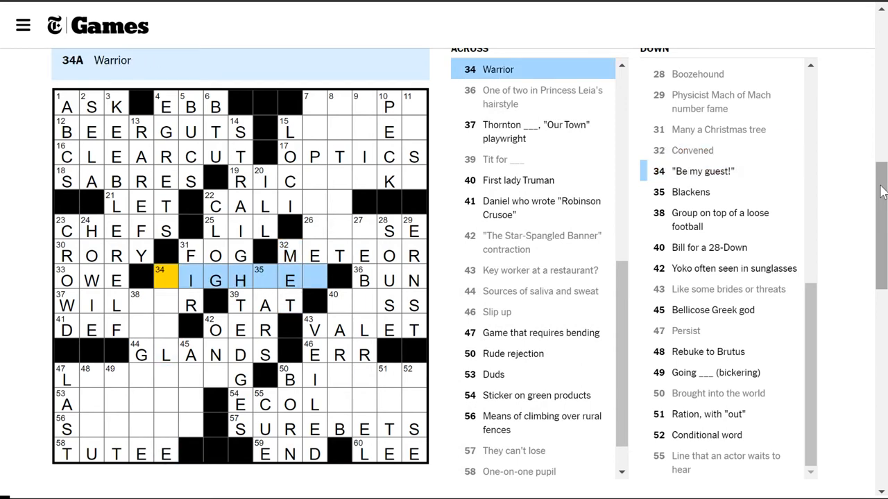
{"action": "type", "text": "FIGHTE"}
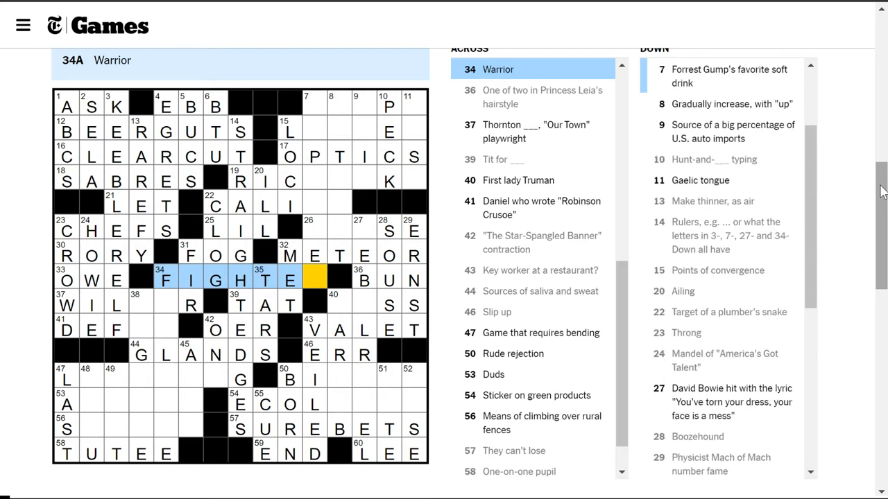
{"action": "type", "text": "R"}
{"action": "key", "text": "shift+Tab"}
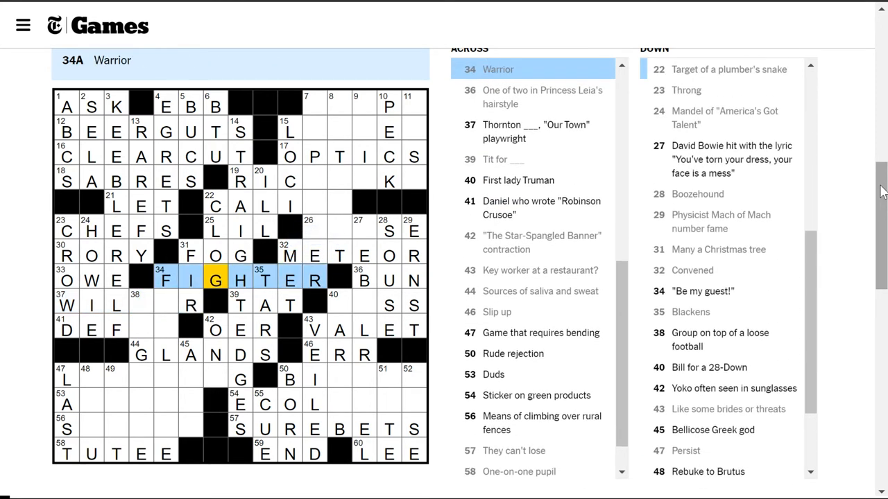
{"action": "key", "text": "Tab"}
{"action": "key", "text": "Tab"}
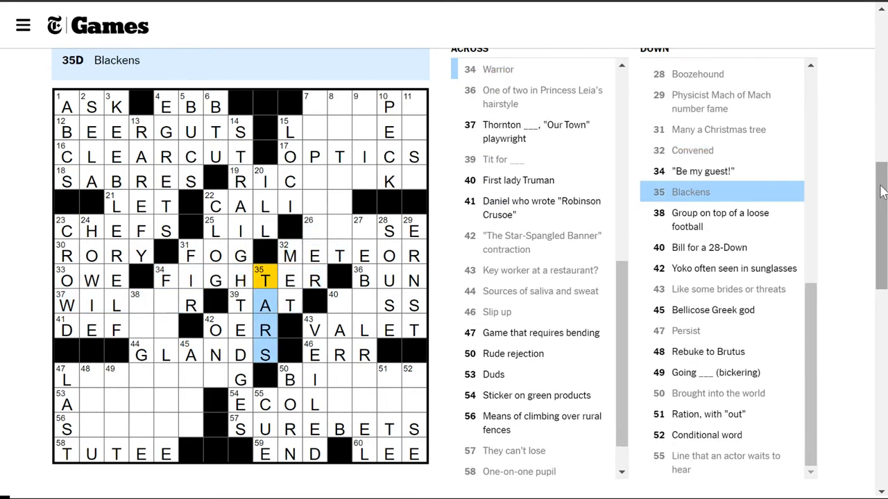
{"action": "key", "text": "Tab"}
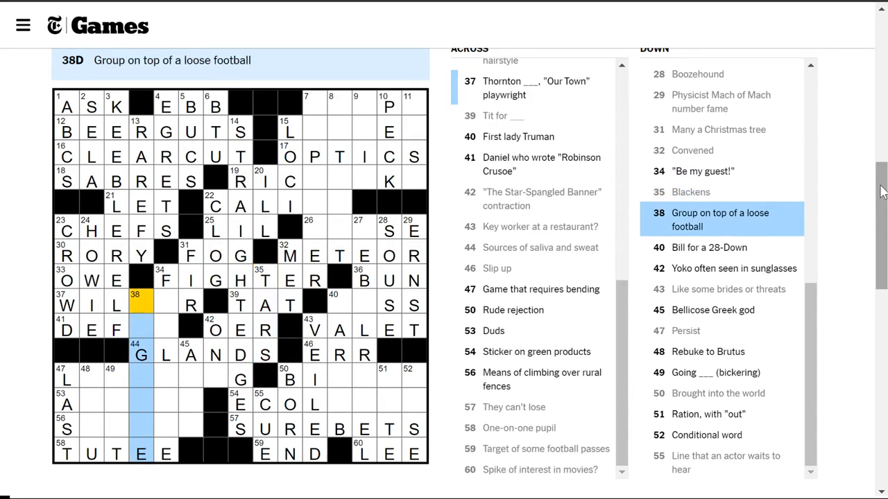
{"action": "type", "text": "DOGPIL"}
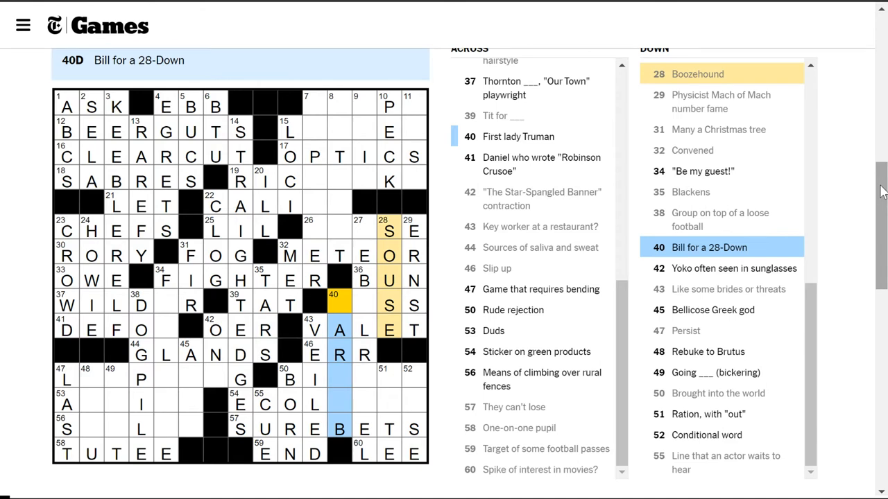
{"action": "type", "text": "BAR"}
{"action": "type", "text": "TAB"}
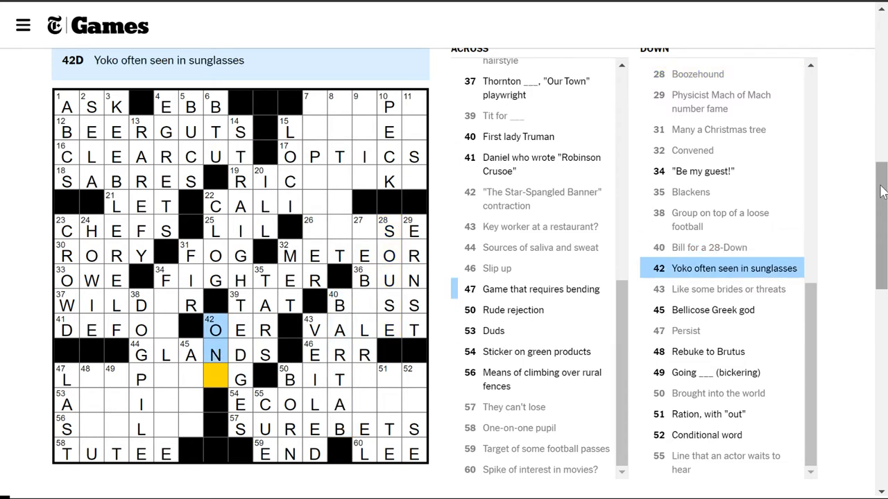
{"action": "type", "text": "O"}
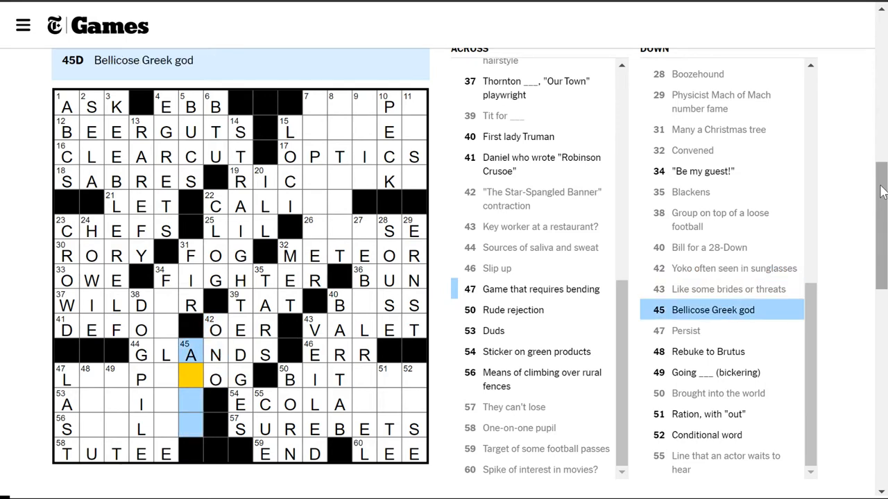
{"action": "type", "text": "RES"}
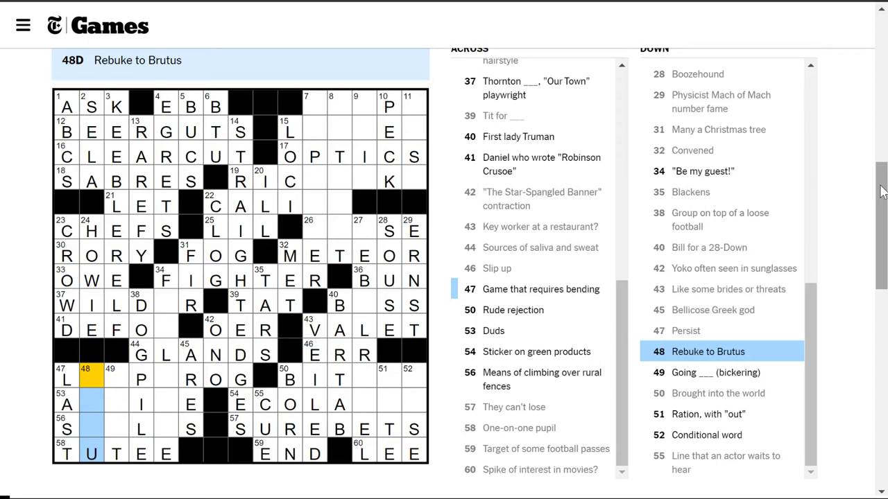
{"action": "type", "text": "ETT"}
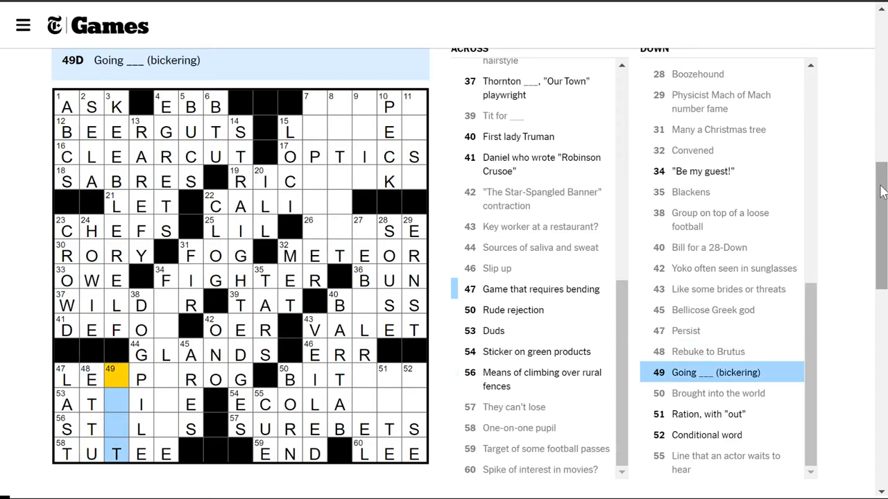
{"action": "type", "text": "AT"}
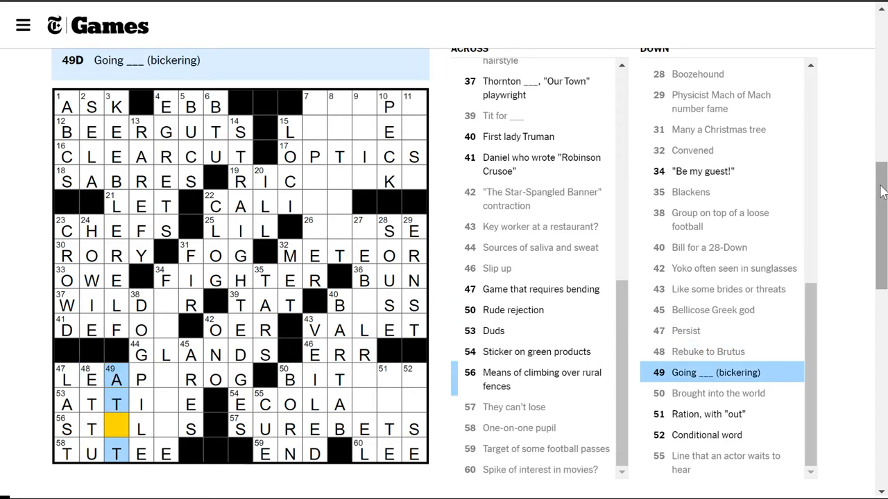
{"action": "type", "text": "I"}
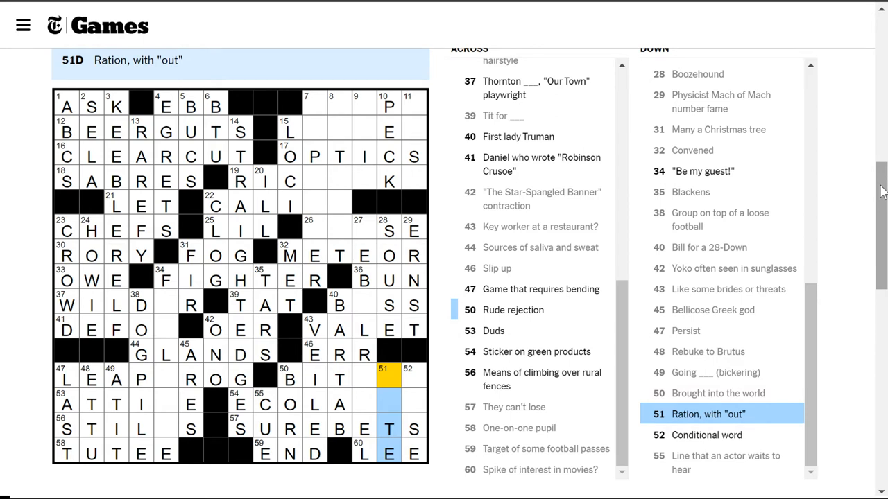
- Complete LEAPFROG and METE at 51-Down, Ration, with out
{"action": "key", "text": "Tab"}
{"action": "type", "text": "F"}
{"action": "key", "text": "Tab"}
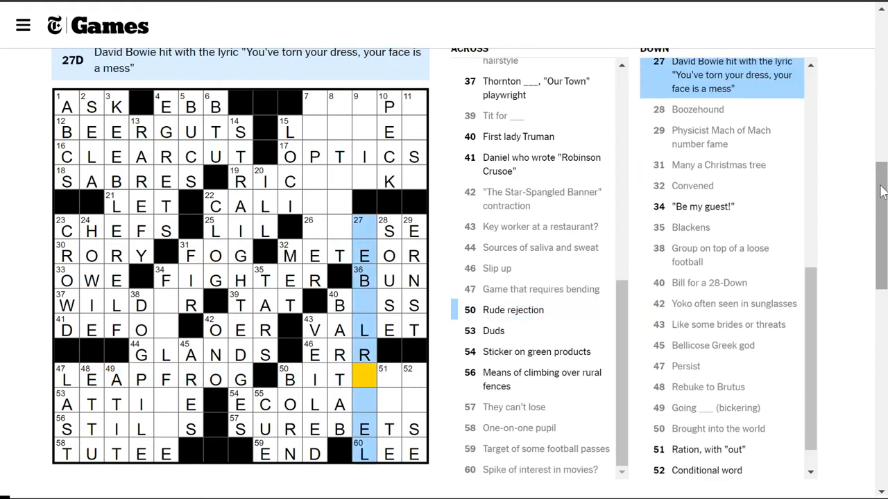
{"action": "key", "text": "Tab"}
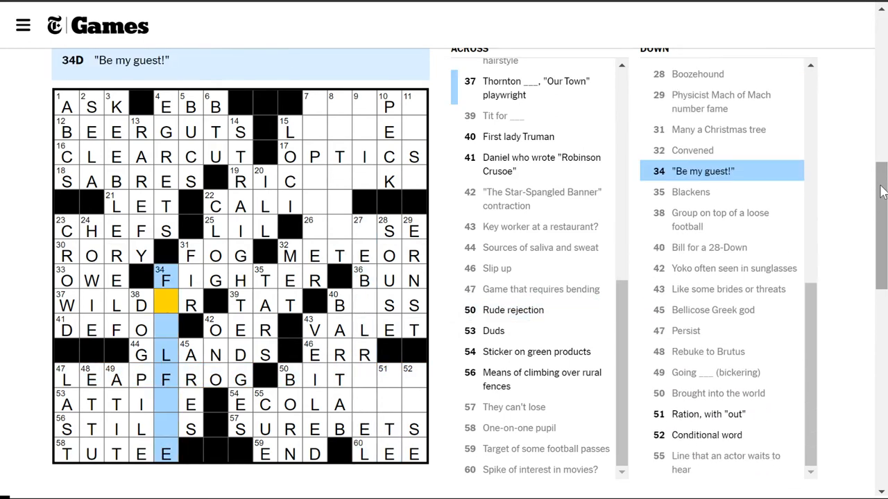
{"action": "key", "text": "Tab"}
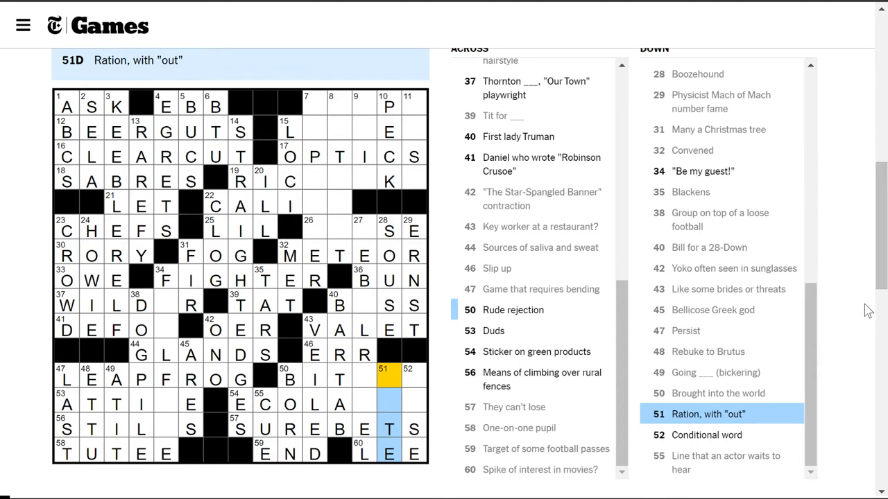
{"action": "type", "text": "ME"}
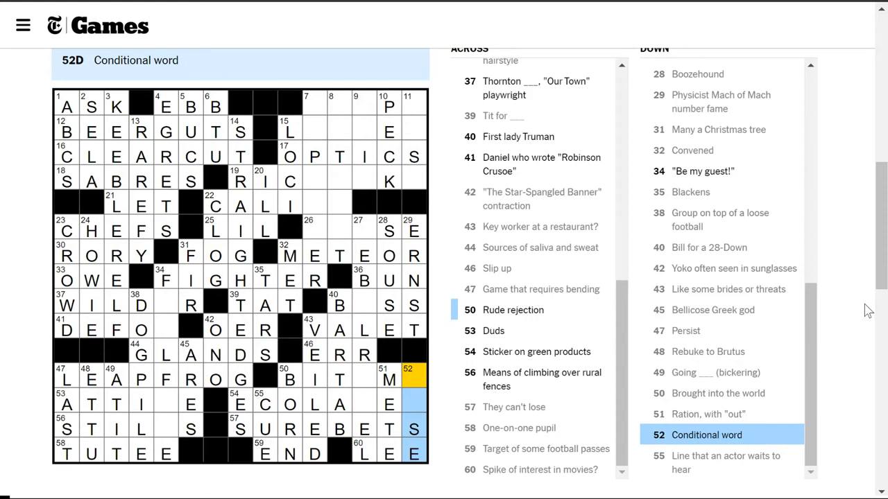
- Fill BITE ME at 50-Across, ELSE at 52-Down, then ATTIRE, ECOLABEL and STILTS
{"action": "key", "text": "space"}
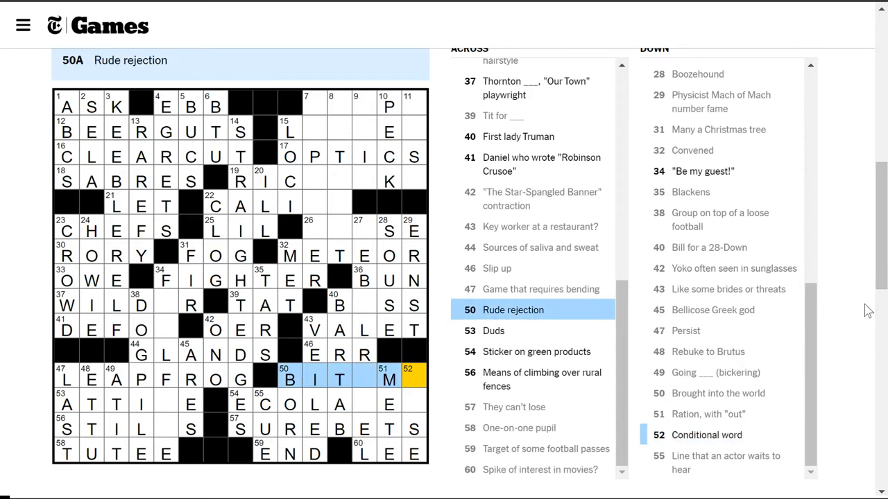
{"action": "type", "text": "EE"}
{"action": "key", "text": "Tab"}
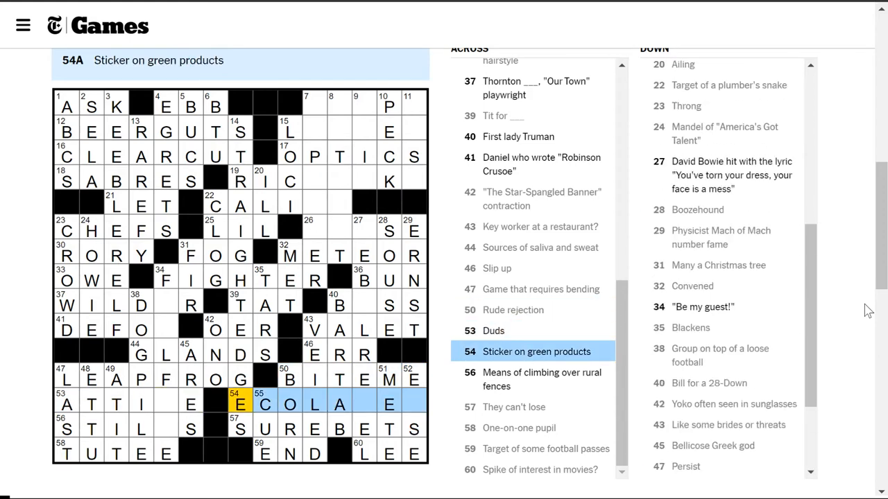
{"action": "key", "text": "space"}
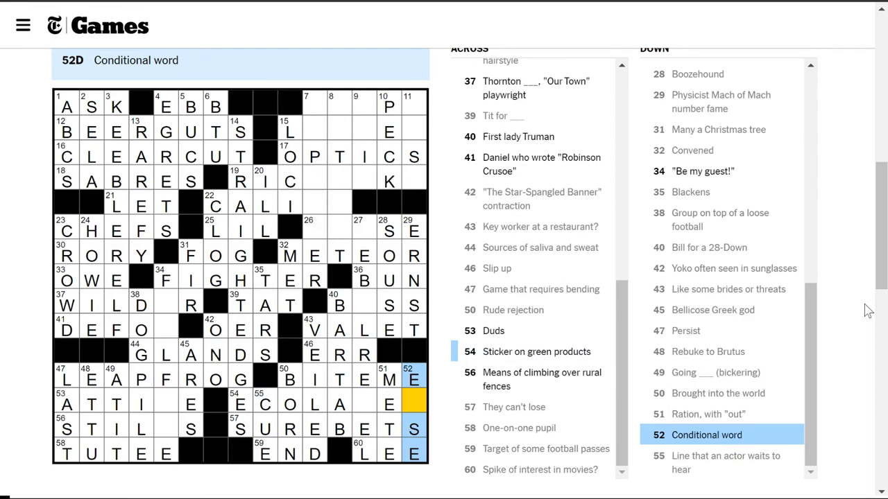
{"action": "type", "text": "LA"}
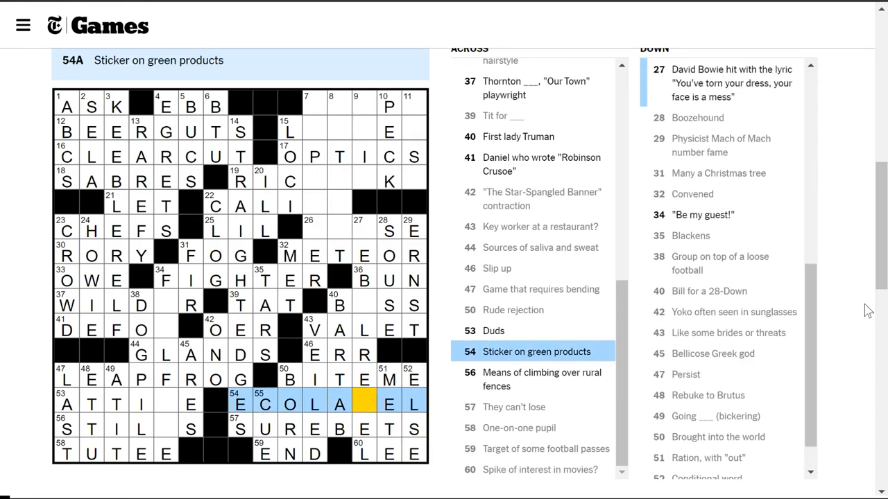
{"action": "type", "text": "B"}
{"action": "key", "text": "shift+Tab"}
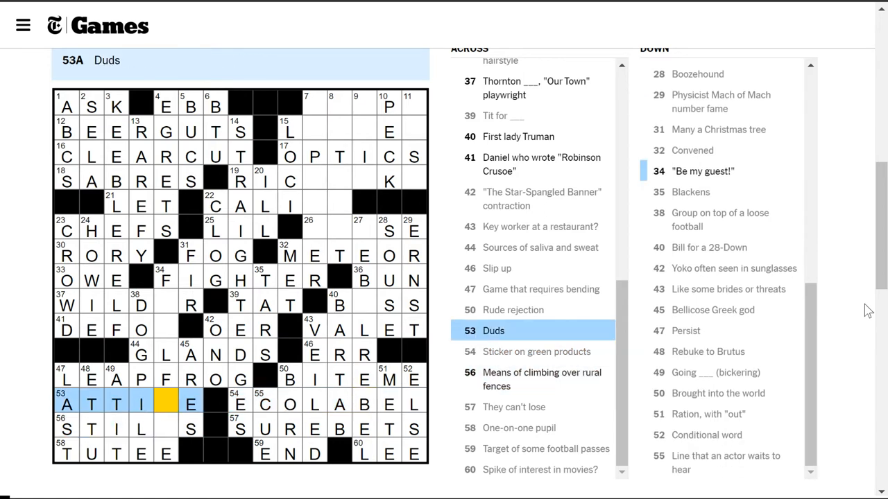
{"action": "type", "text": "RCU"}
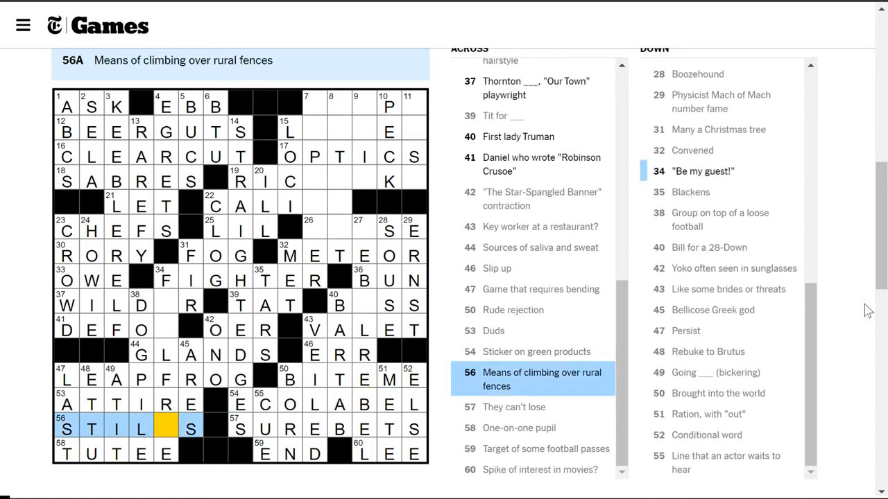
{"action": "type", "text": "T"}
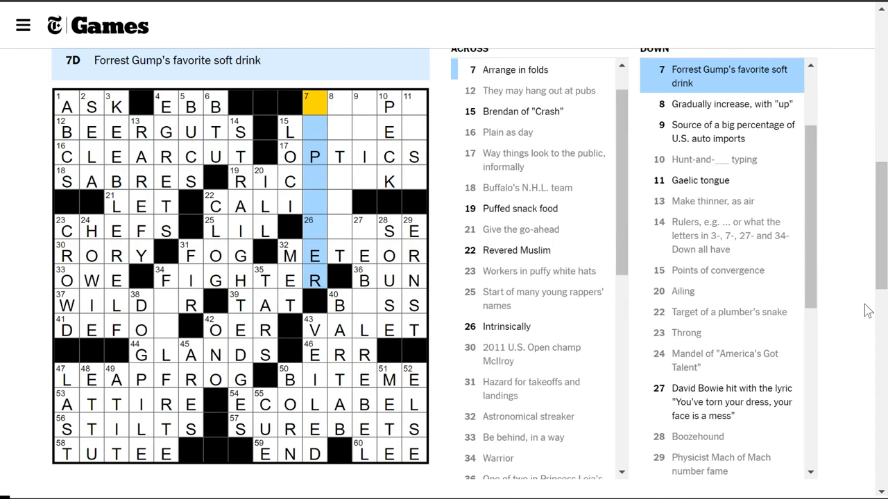
- Pass 7-, 15- and 19-Across, complete WILDER at 37-Across, then BESS and DEFO at 40- and 41-Across
{"action": "key", "text": "space"}
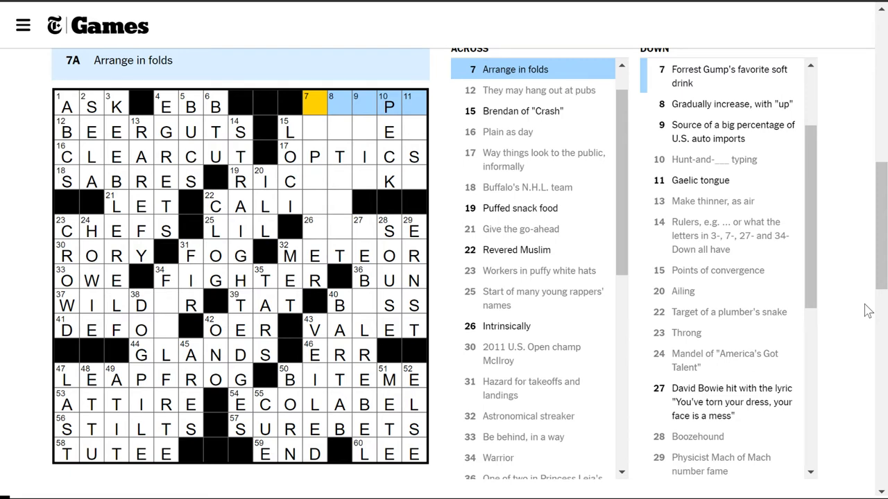
{"action": "key", "text": "Tab"}
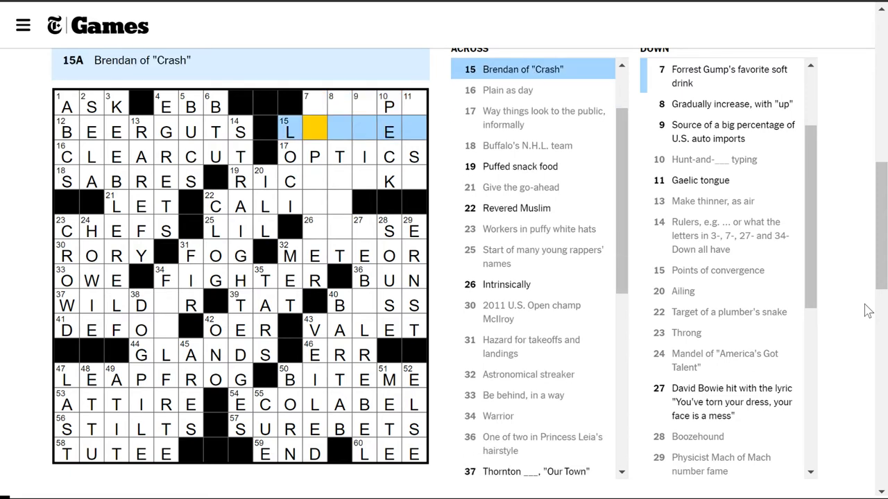
{"action": "key", "text": "Tab"}
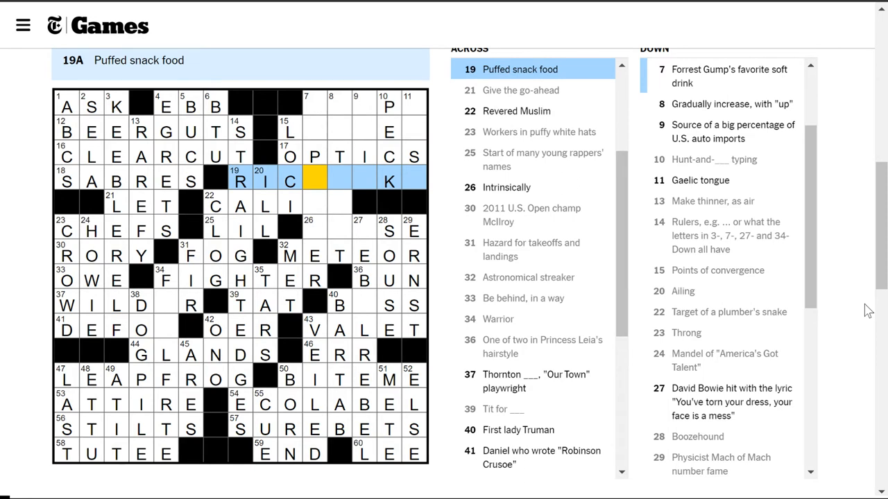
{"action": "type", "text": "eca"}
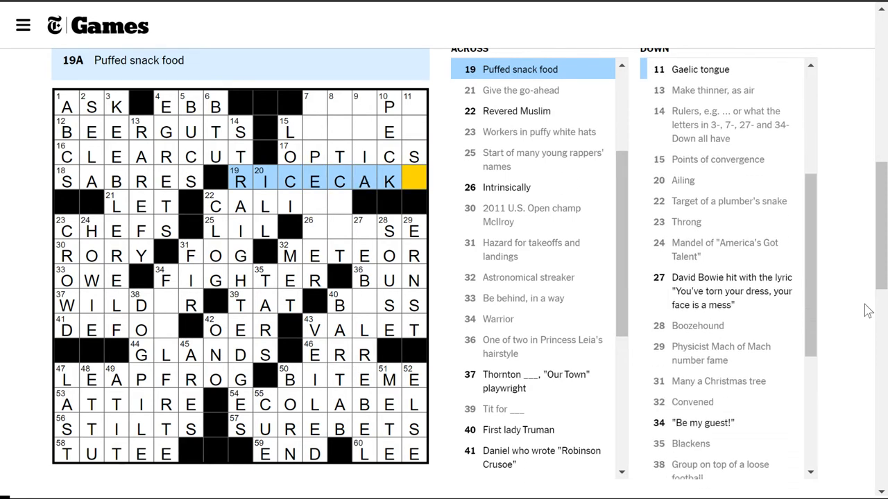
{"action": "type", "text": "e"}
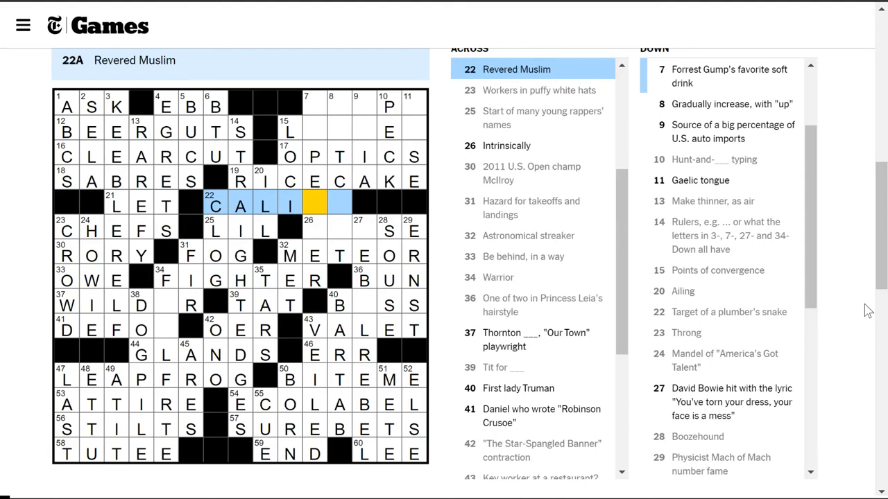
{"action": "type", "text": "ph"}
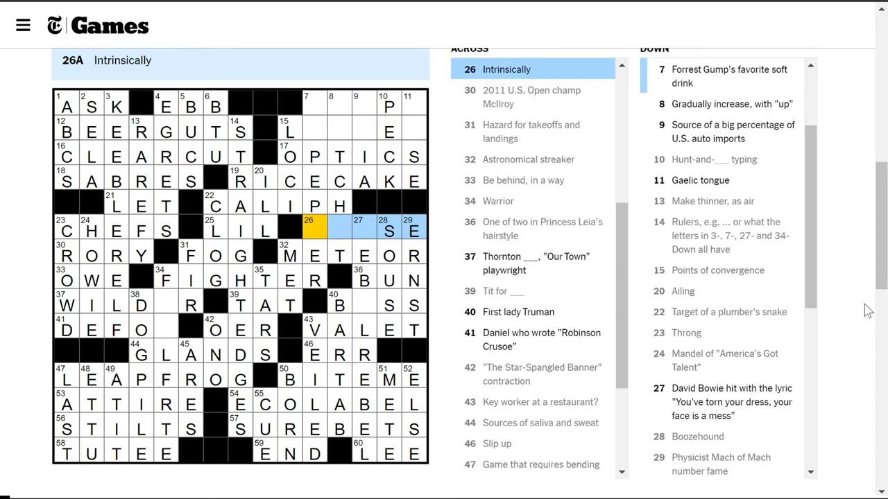
{"action": "key", "text": "Tab"}
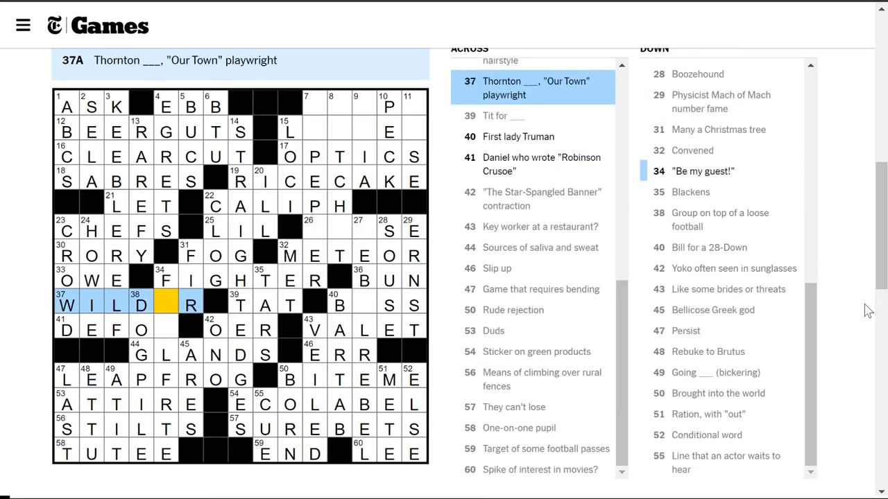
{"action": "type", "text": "E"}
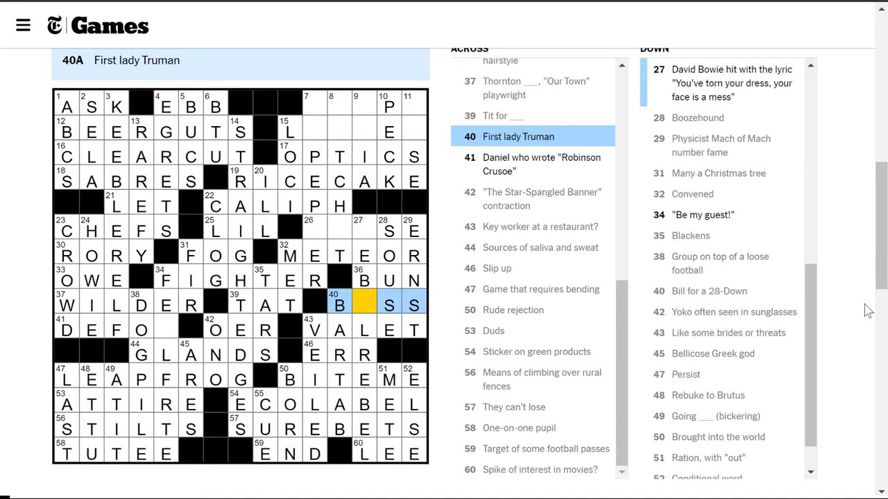
{"action": "type", "text": "E"}
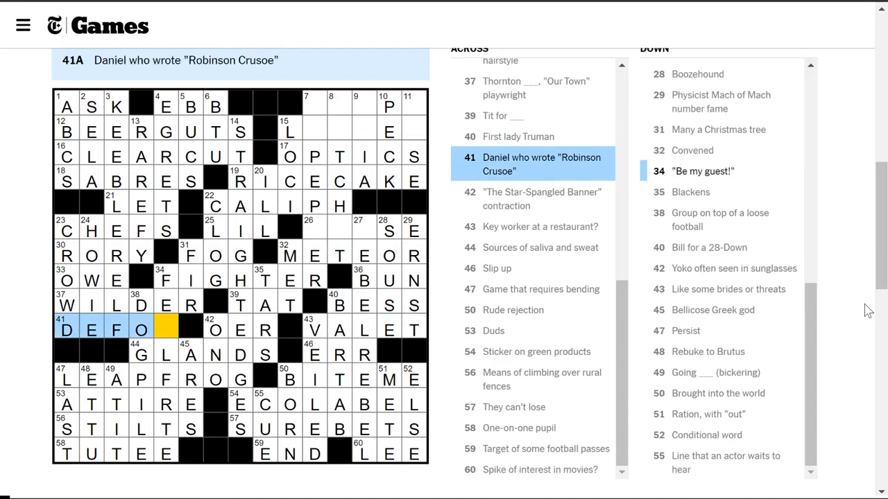
{"action": "key", "text": "space"}
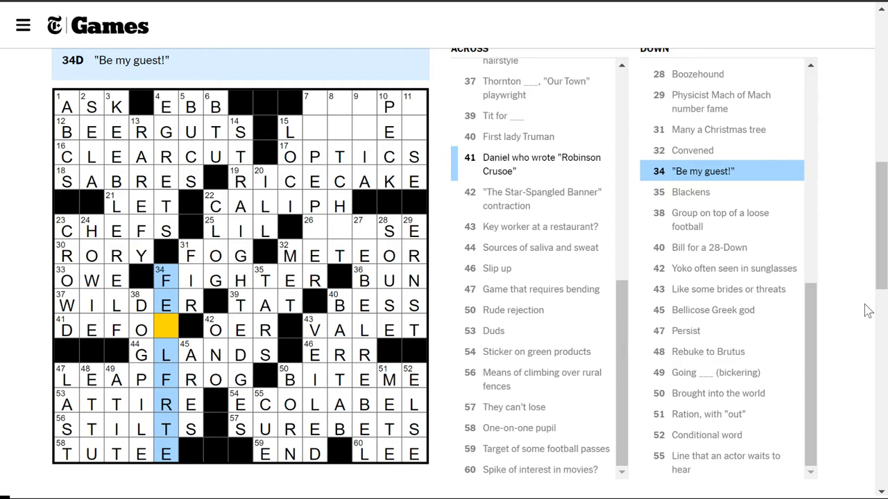
- Add the missing E's to finish DEFOE and FEEL FREE at 34-Down, turning STILTS into STILES
{"action": "key", "text": "shift+Tab"}
{"action": "key", "text": "space"}
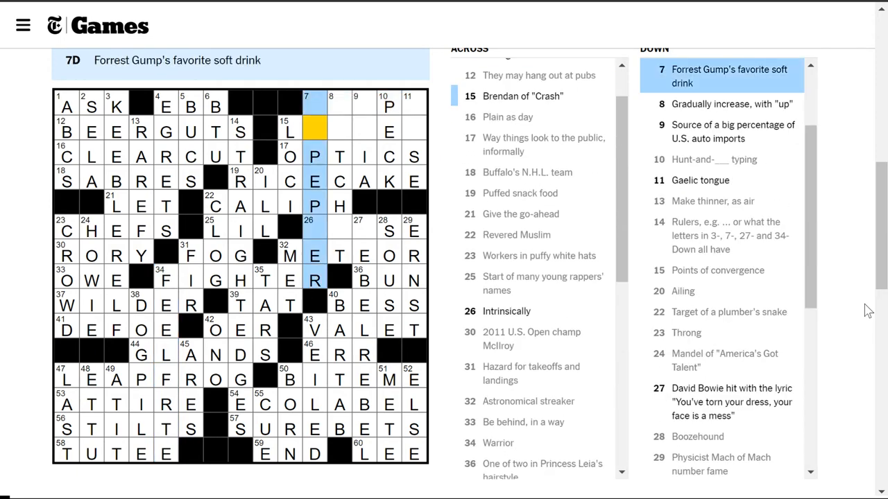
{"action": "key", "text": "Left"}
{"action": "key", "text": "Down"}
{"action": "key", "text": "Tab"}
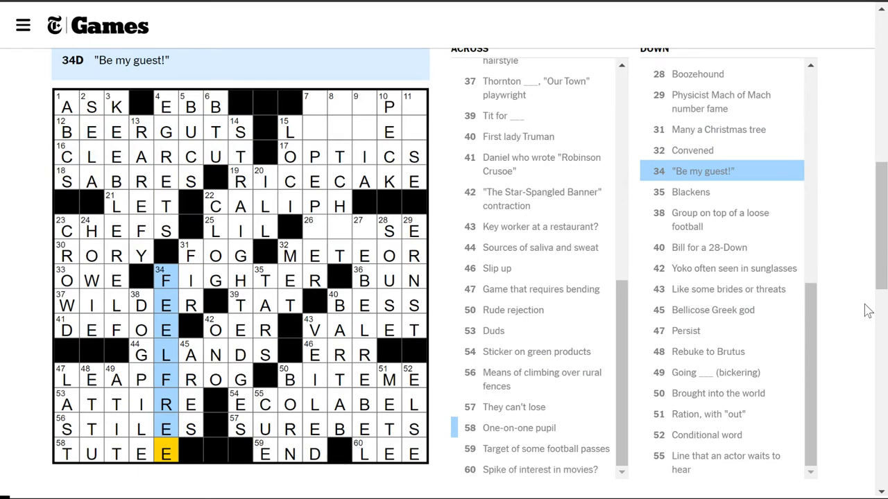
{"action": "key", "text": "Tab"}
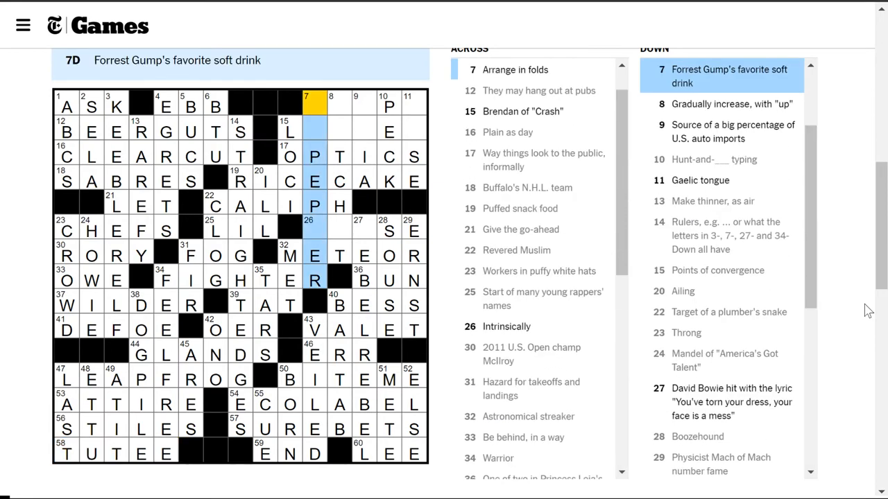
{"action": "type", "text": "DRP"}
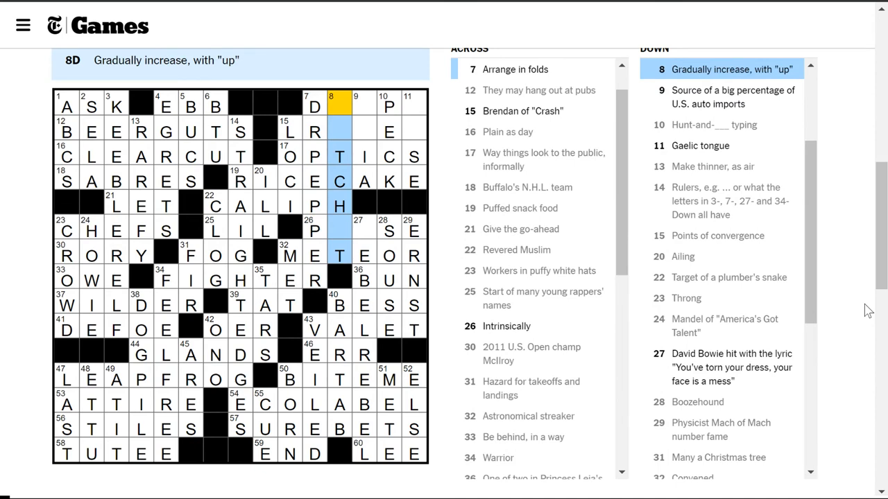
{"action": "type", "text": "RAE"}
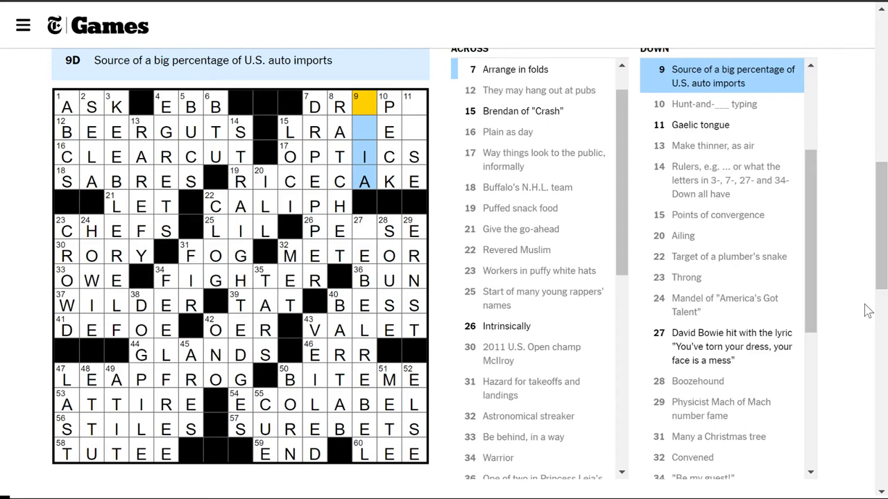
{"action": "type", "text": "a"}
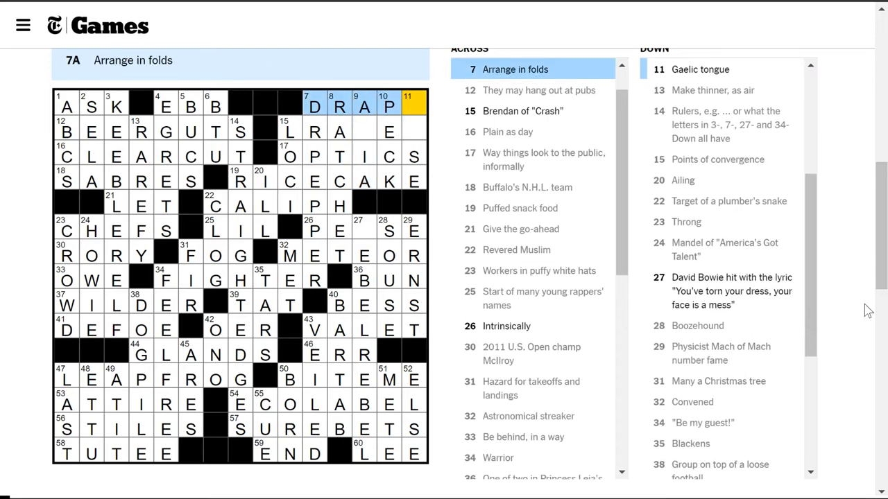
{"action": "type", "text": "e"}
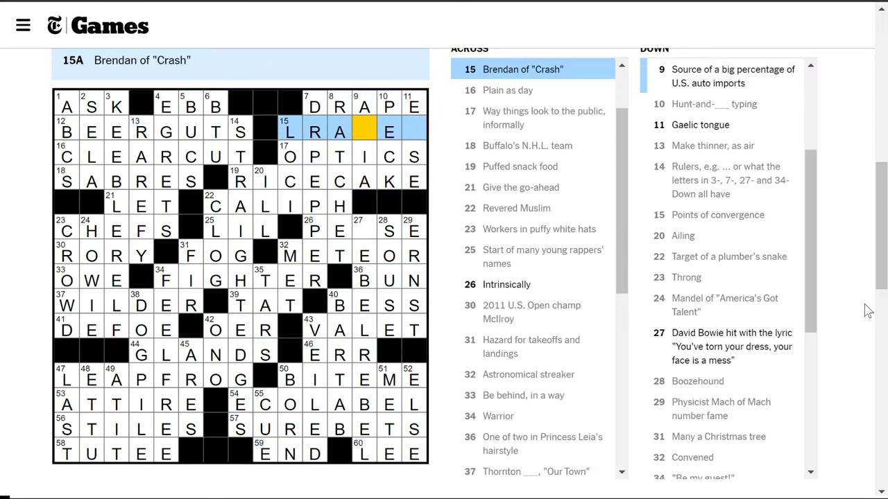
- Fill DR PEPPER, DRAPE and FRASER, finish the grid, and return to the Games home page
{"action": "key", "text": "Left"}
{"action": "key", "text": "Left"}
{"action": "key", "text": "Left"}
{"action": "key", "text": "Right"}
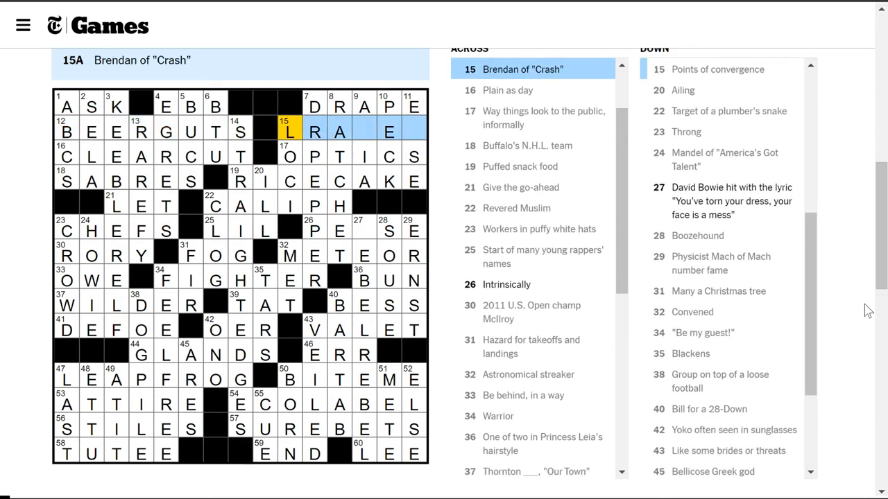
{"action": "type", "text": "fraser"}
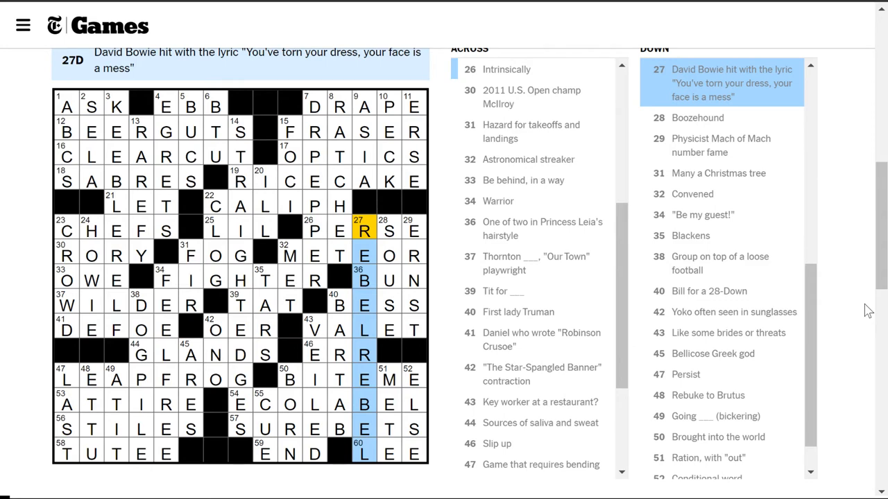
{"action": "key", "text": "shift+Tab"}
{"action": "key", "text": "shift+Tab"}
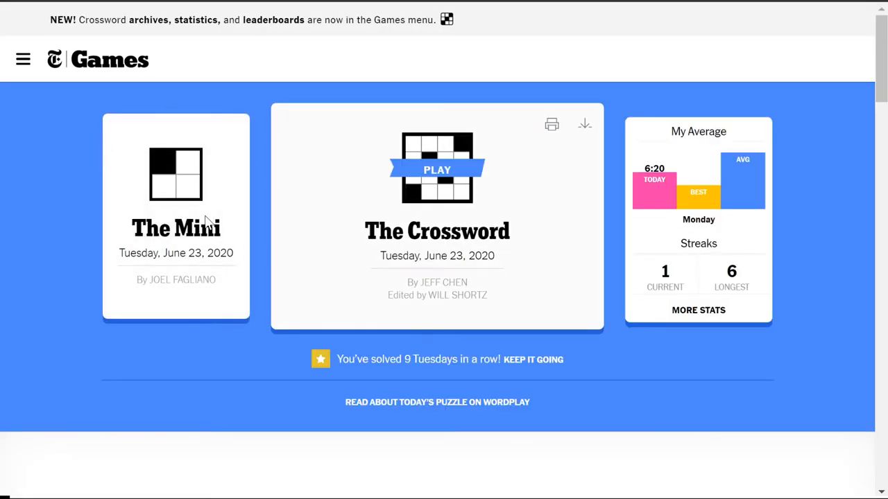
- Start the June 23, 2020 Mini and fill JAW, JUNE, FACES, erasing the wrong LEGO answer
{"action": "left_click", "coordinate": [208, 221]}
{"action": "left_click", "coordinate": [440, 380]}
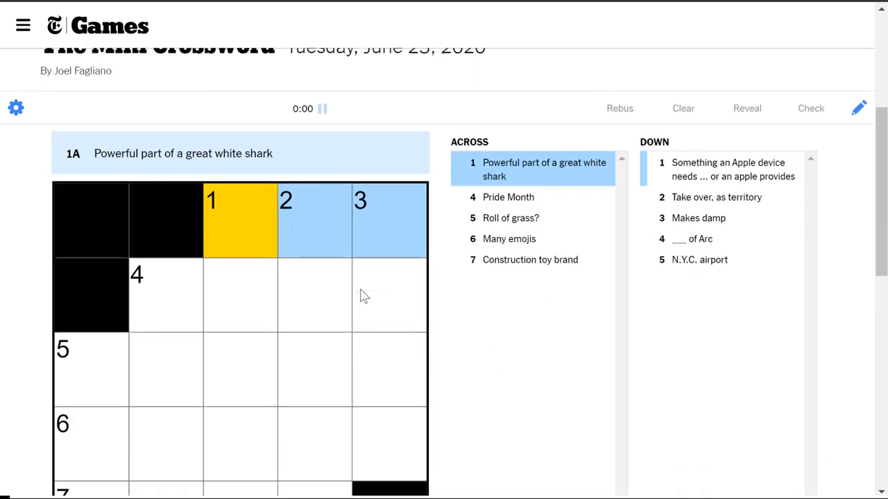
{"action": "scroll", "coordinate": [364, 296], "scroll_direction": "down", "scroll_amount": 1}
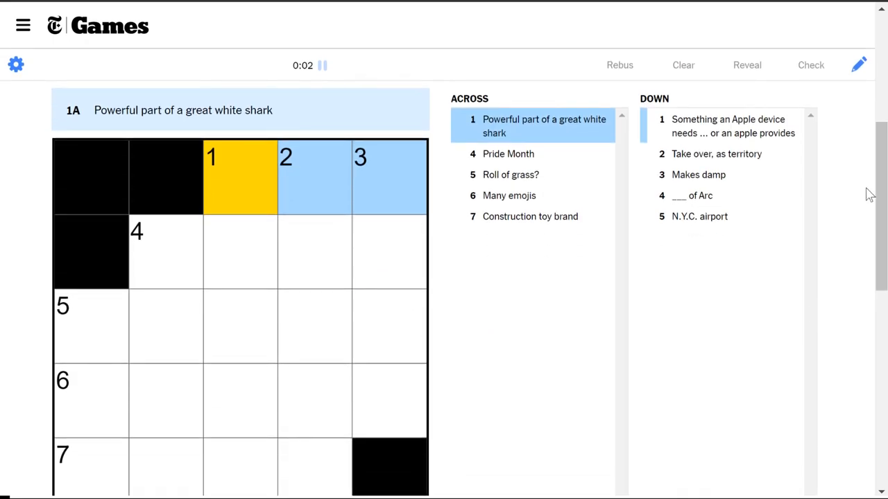
{"action": "type", "text": "JAW"}
{"action": "type", "text": "JUNE"}
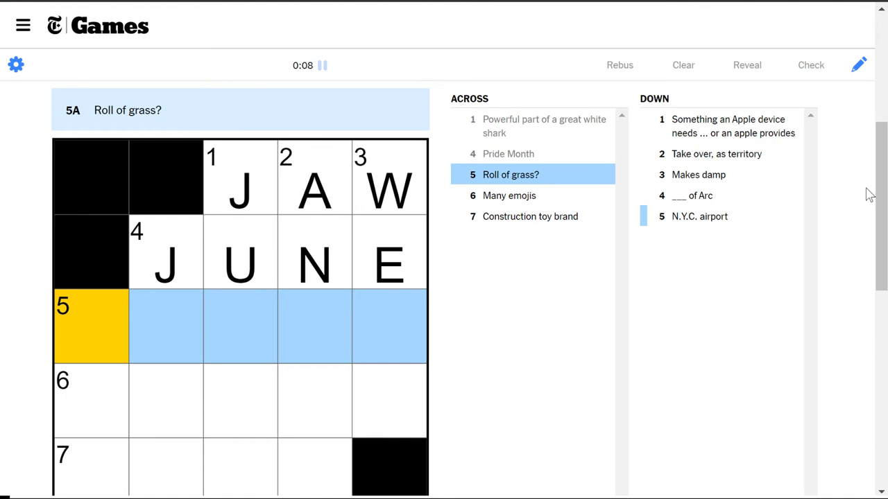
{"action": "key", "text": "Down"}
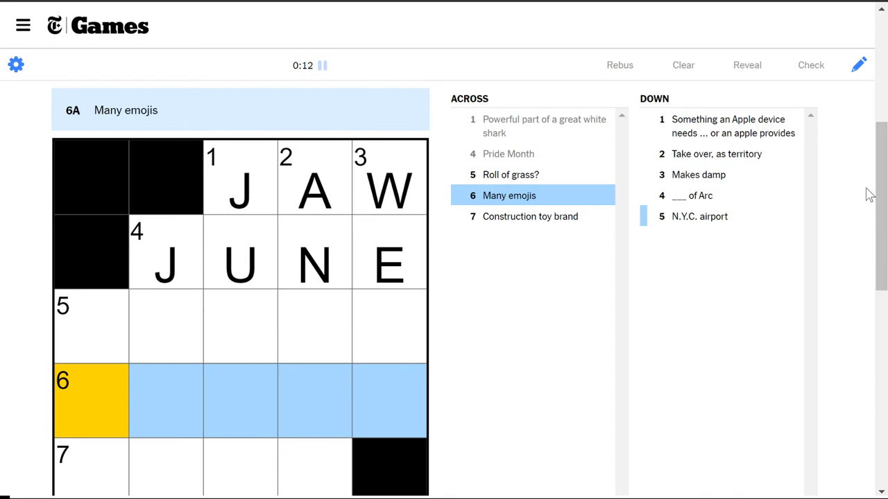
{"action": "type", "text": "FACES"}
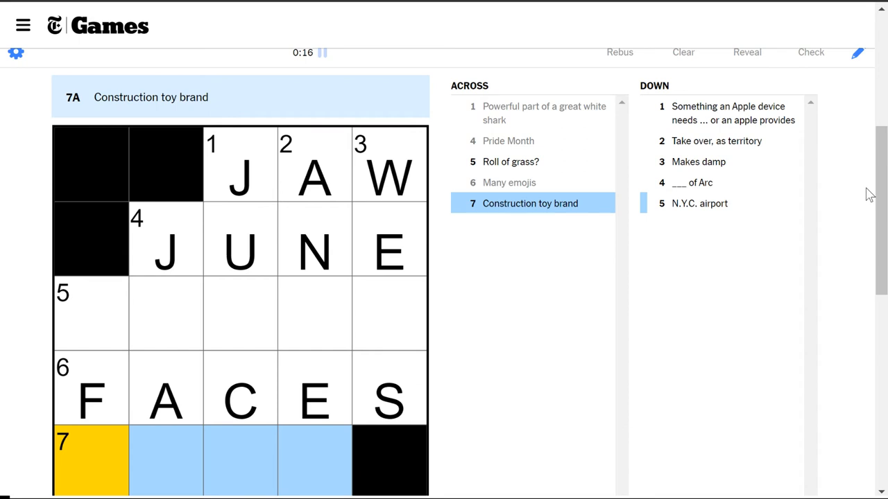
{"action": "type", "text": "L"}
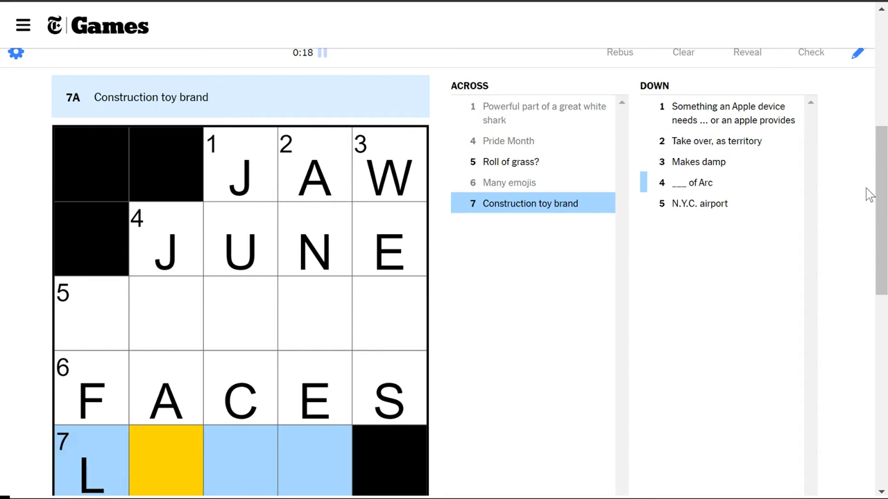
{"action": "type", "text": "EGO"}
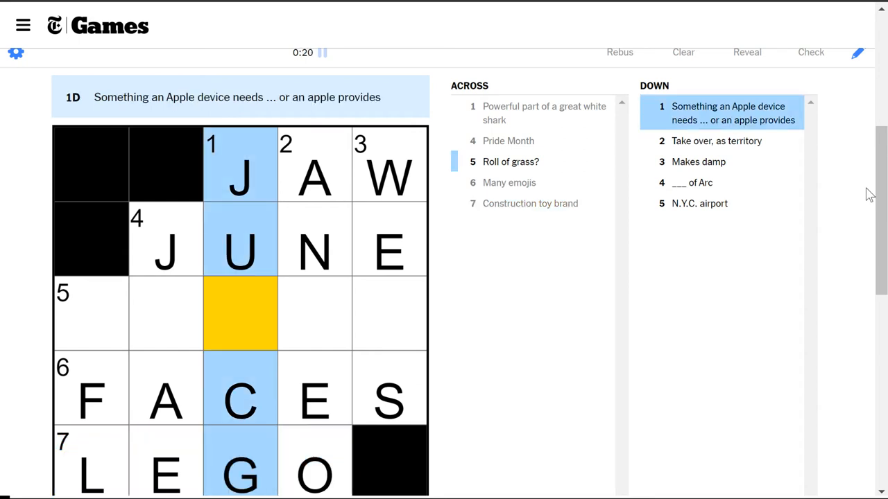
{"action": "key", "text": "shift+Tab"}
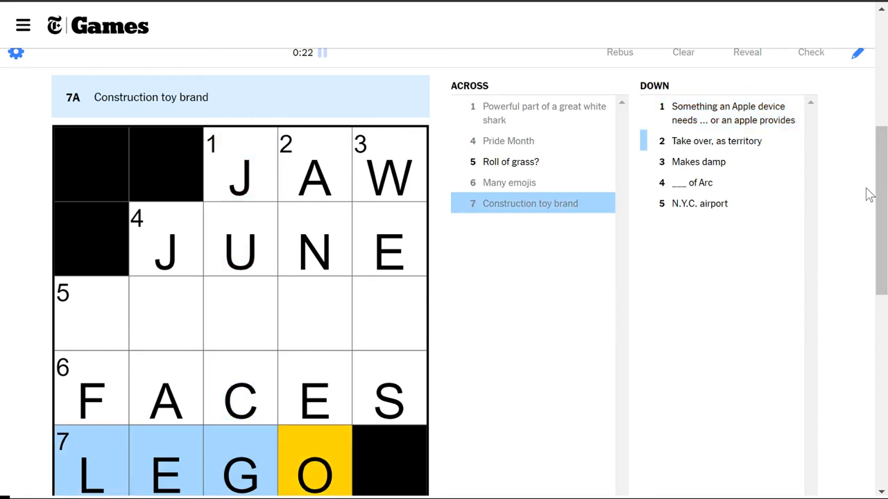
{"action": "key", "text": "BackSpace"}
{"action": "key", "text": "BackSpace"}
{"action": "key", "text": "BackSpace"}
{"action": "key", "text": "BackSpace"}
{"action": "type", "text": "S"}
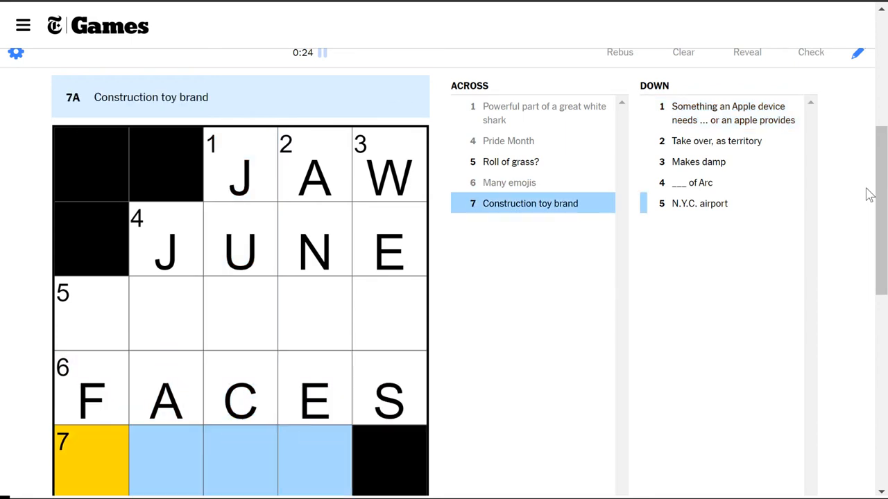
- Complete the grid with JOINT and KNEX, dismiss the congratulations, and review the solved puzzle
{"action": "key", "text": "Tab"}
{"action": "type", "text": "I"}
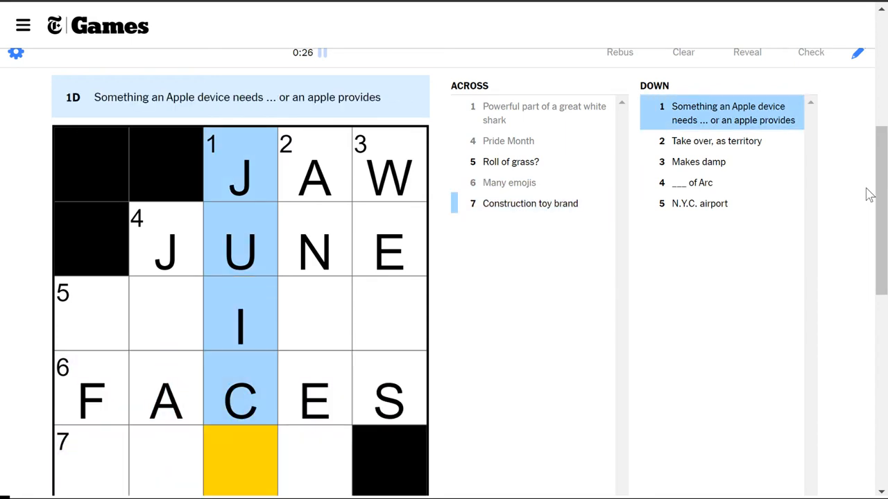
{"action": "type", "text": "E"}
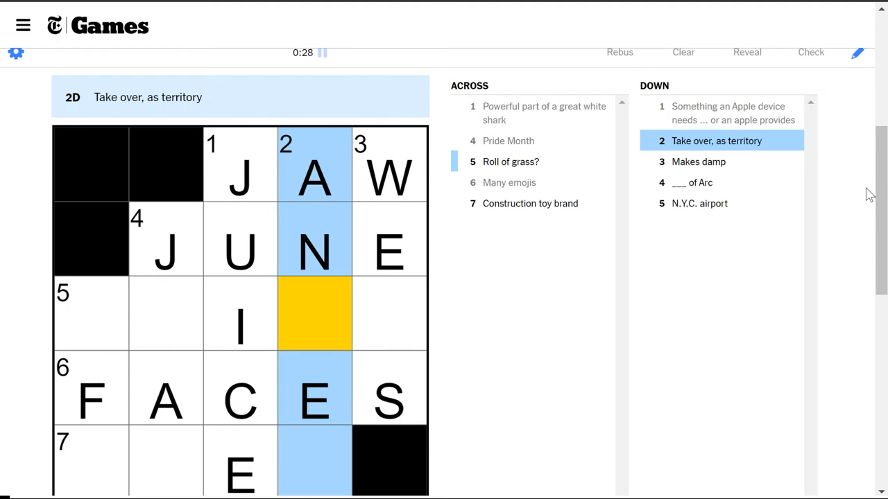
{"action": "type", "text": "NX"}
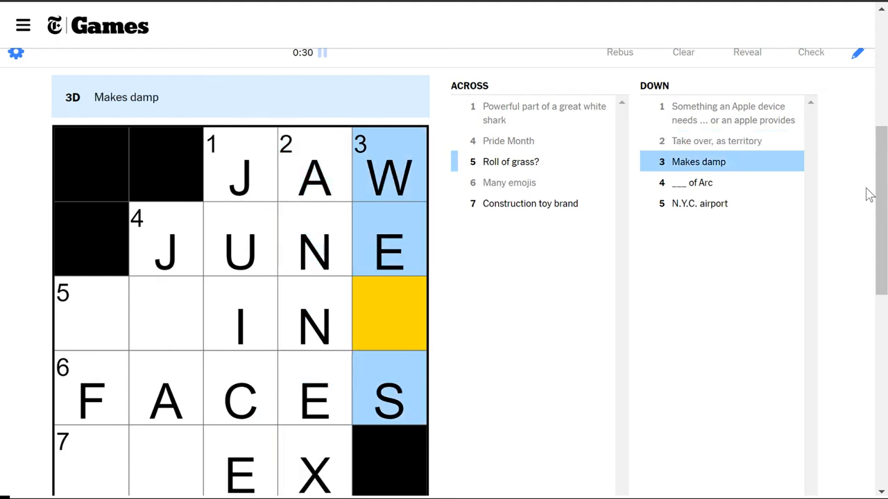
{"action": "type", "text": "T"}
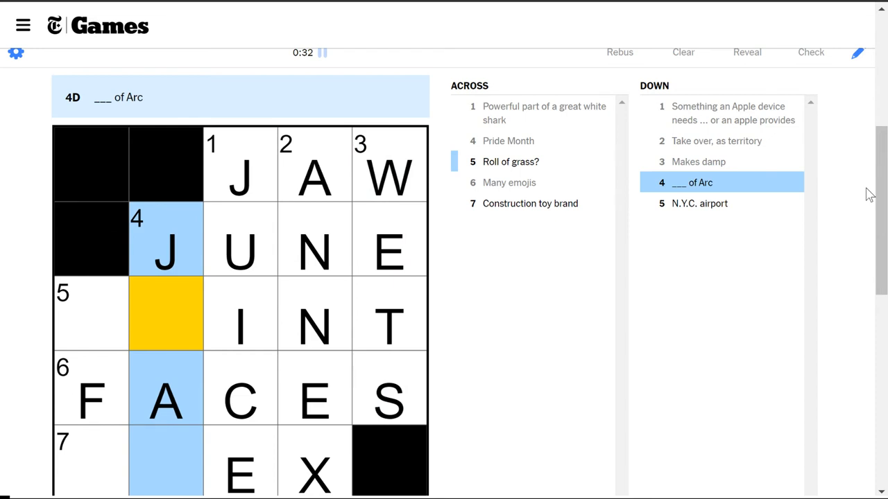
{"action": "type", "text": "OAN"}
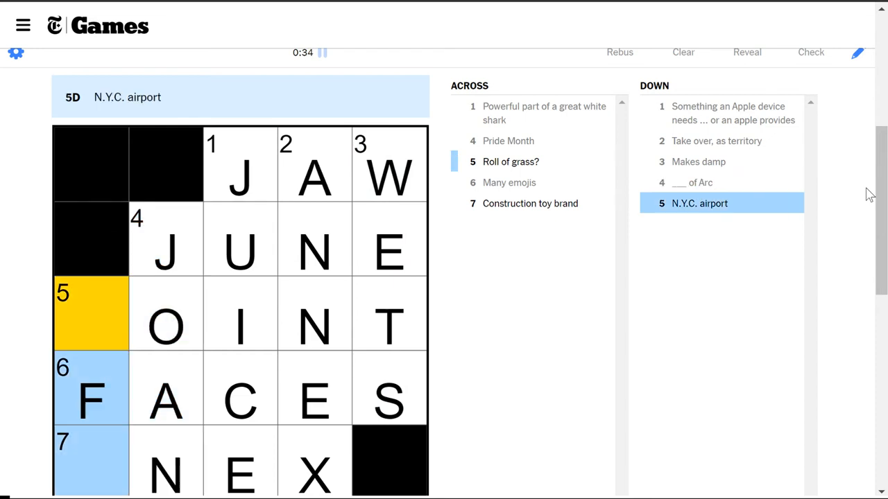
{"action": "type", "text": "J"}
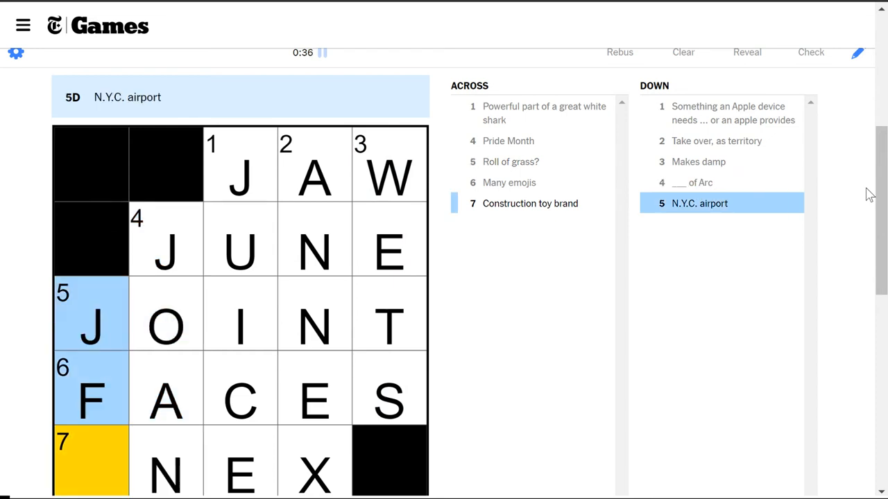
{"action": "type", "text": "K"}
{"action": "key", "text": "Escape"}
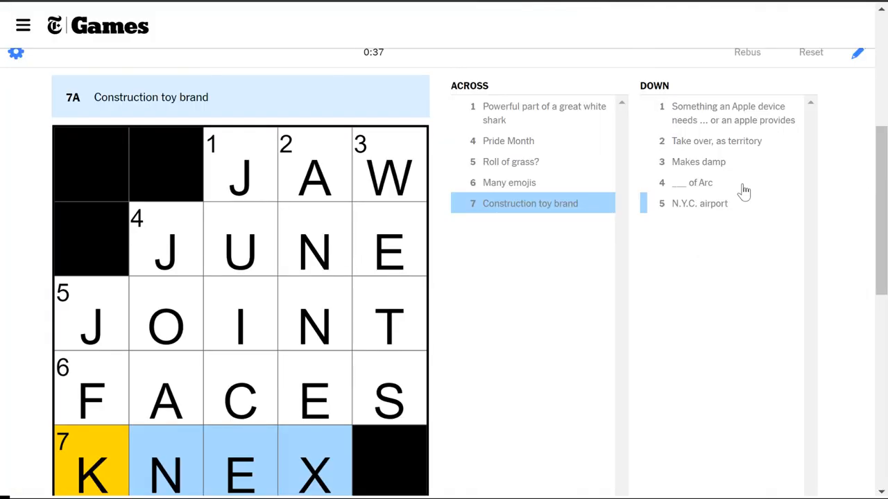
{"action": "left_click", "coordinate": [127, 335]}
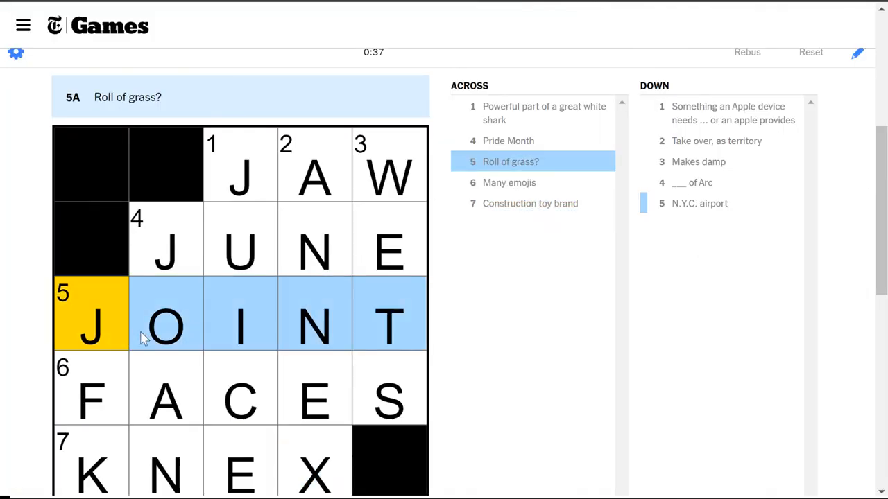
{"action": "left_click", "coordinate": [165, 326]}
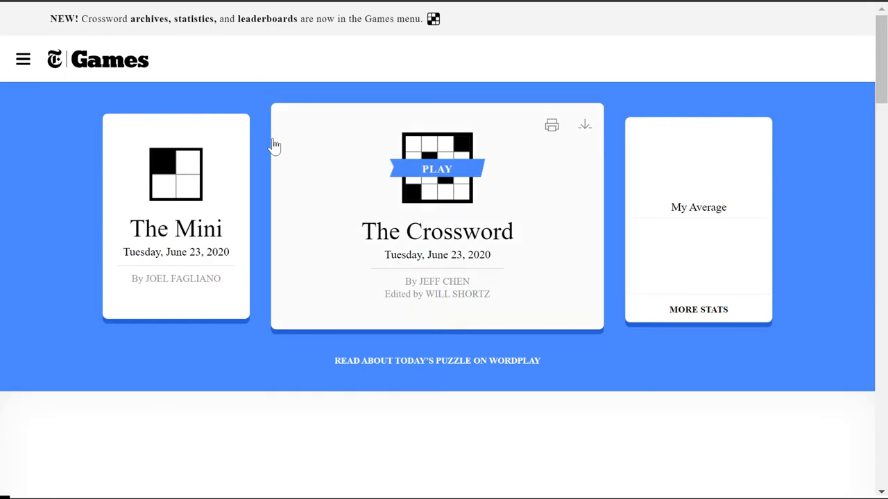
{"action": "scroll", "coordinate": [444, 249], "scroll_direction": "down", "scroll_amount": 5}
{"action": "scroll", "coordinate": [444, 249], "scroll_direction": "down", "scroll_amount": 5}
{"action": "scroll", "coordinate": [443, 249], "scroll_direction": "down", "scroll_amount": 2}
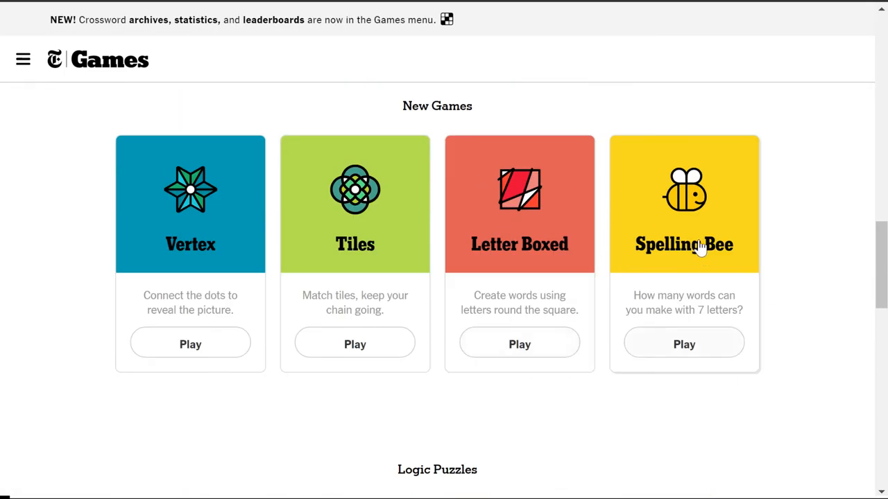
- Launch today's Spelling Bee with hive letters O, R, D, G, H, T around U
{"action": "left_click", "coordinate": [722, 184]}
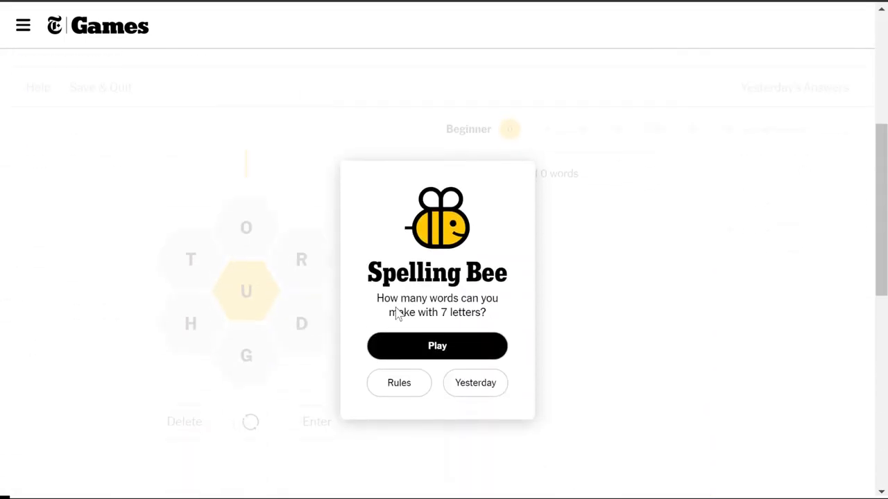
{"action": "left_click", "coordinate": [419, 351]}
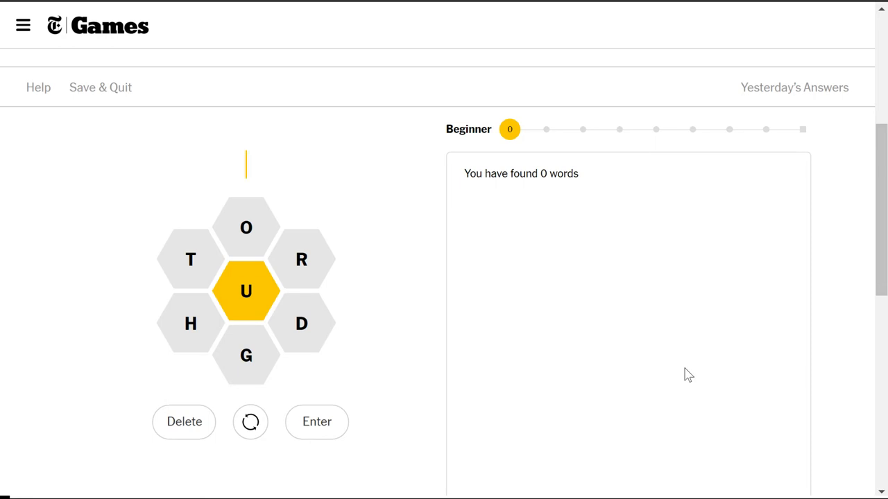
{"action": "type", "text": "drought"}
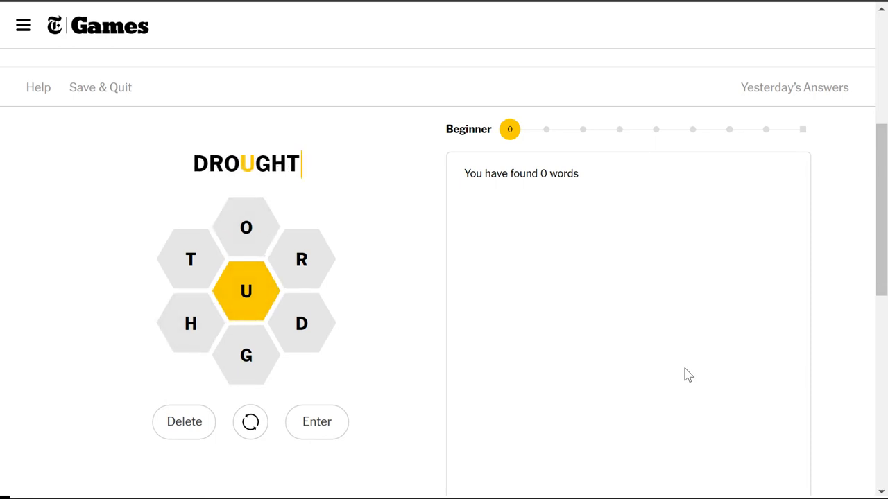
- Submit DROUGHT, ROUT, TOUT, THOU, HURT, GOURD and THUG, discarding the too-short OUT
{"action": "key", "text": "Return"}
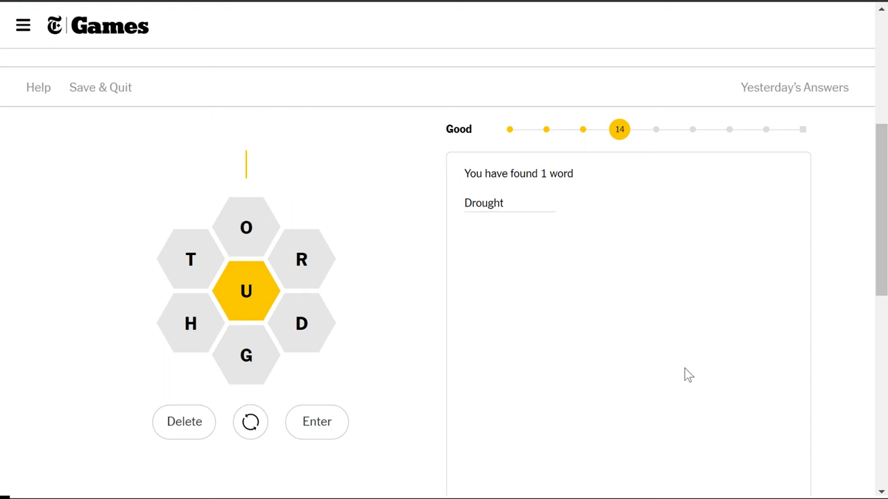
{"action": "type", "text": "out"}
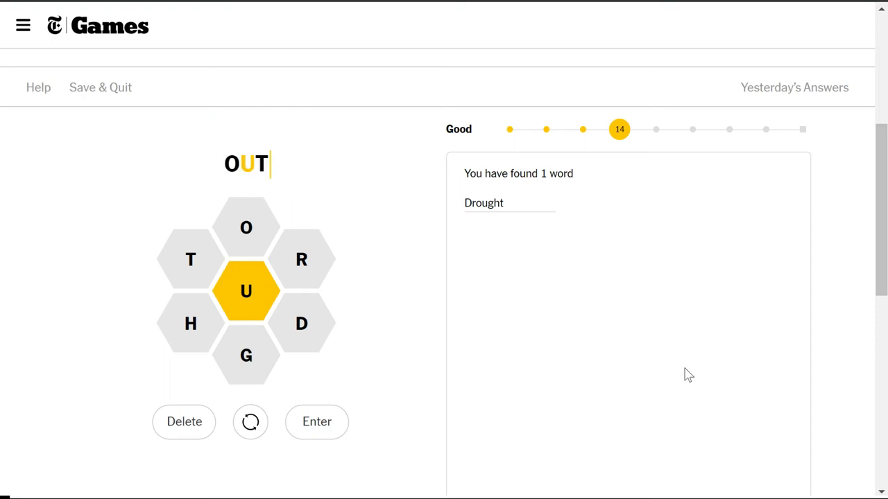
{"action": "key", "text": "Return"}
{"action": "type", "text": "rout"}
{"action": "key", "text": "Return"}
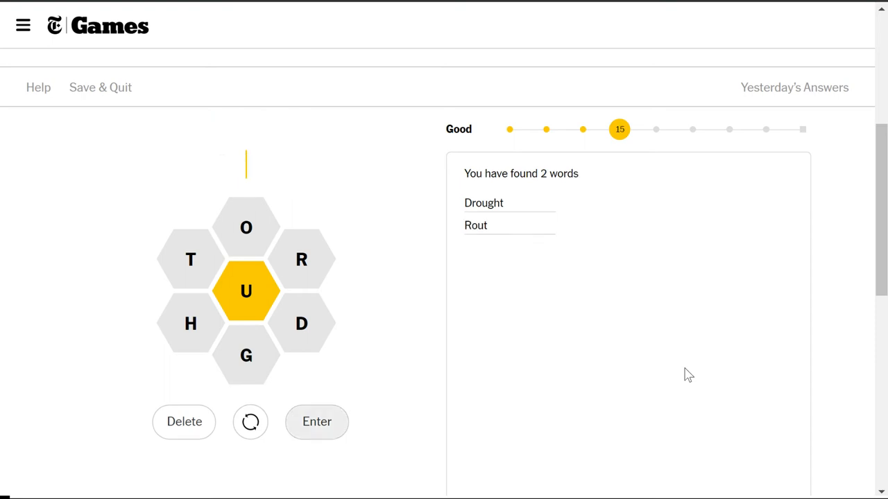
{"action": "type", "text": "tout"}
{"action": "key", "text": "Return"}
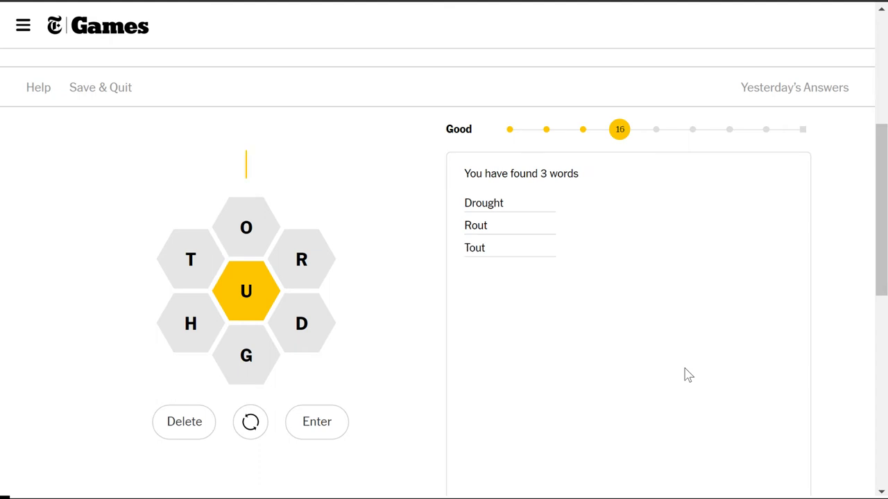
{"action": "type", "text": "thou"}
{"action": "key", "text": "Return"}
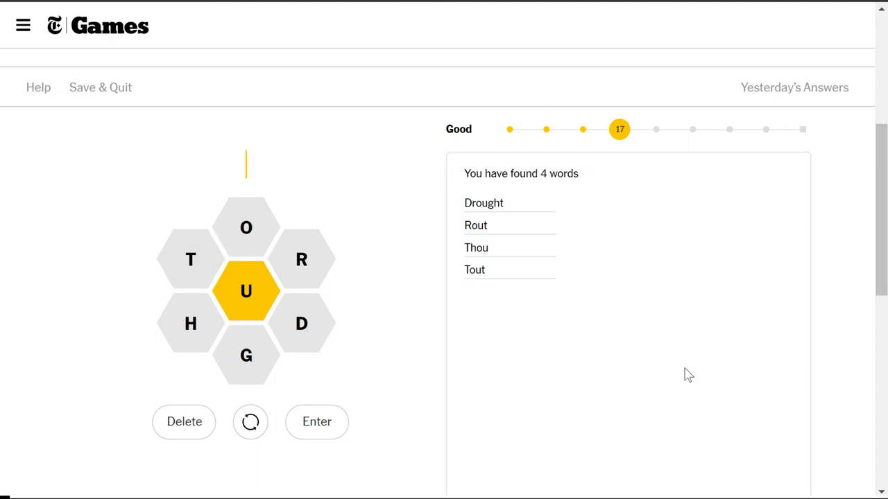
{"action": "type", "text": "hurt"}
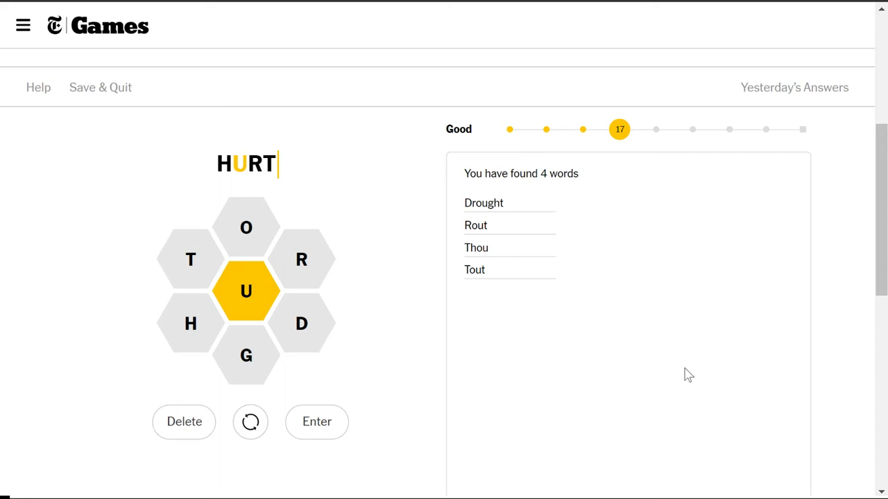
{"action": "key", "text": "Return"}
{"action": "type", "text": "gourd"}
{"action": "key", "text": "Return"}
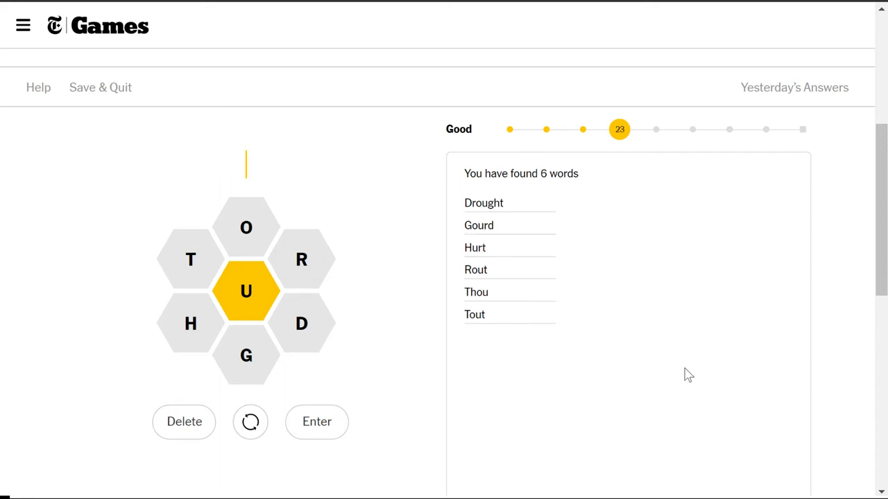
{"action": "type", "text": "thug"}
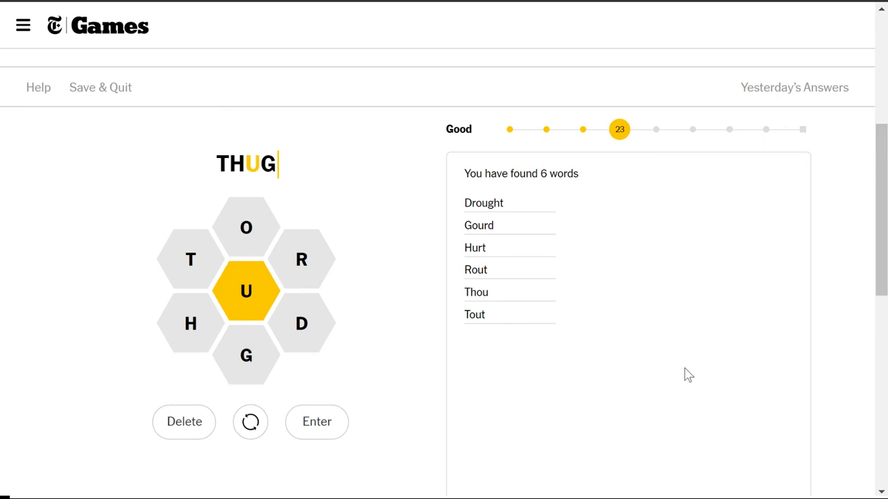
{"action": "key", "text": "Return"}
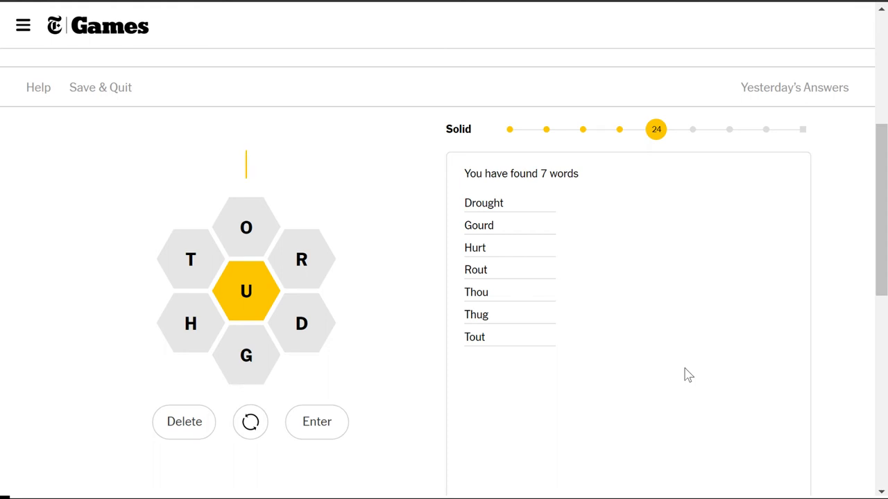
{"action": "type", "text": "gro"}
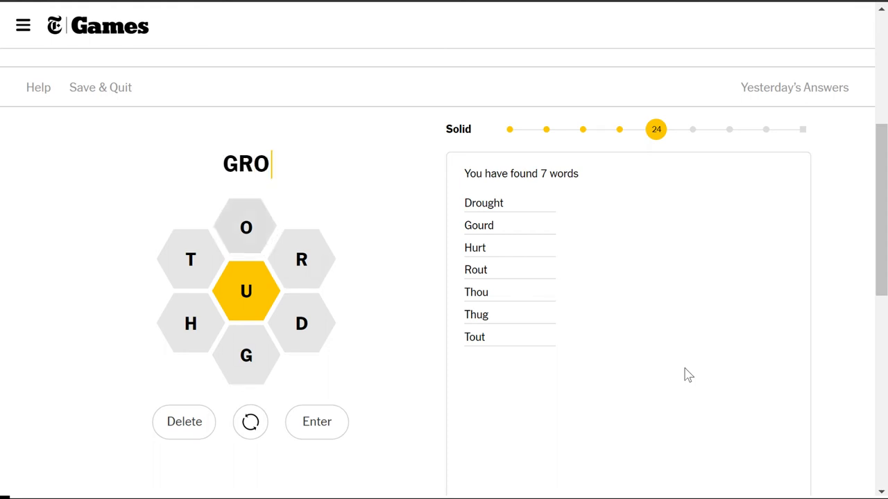
{"action": "type", "text": "ut"}
- Submit GROUT, THOUGHT, THROUGH, THOROUGH and GOUT, erasing the DOTH entry
{"action": "key", "text": "Return"}
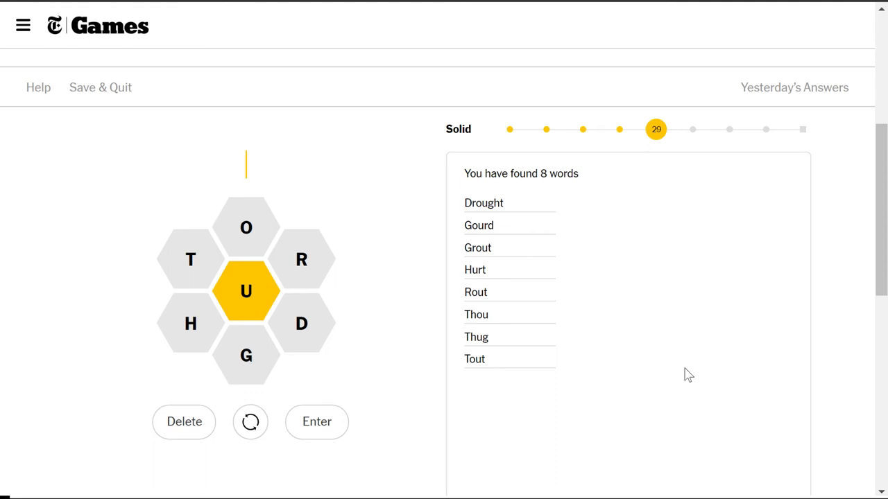
{"action": "type", "text": "thought"}
{"action": "key", "text": "Return"}
{"action": "type", "text": "th"}
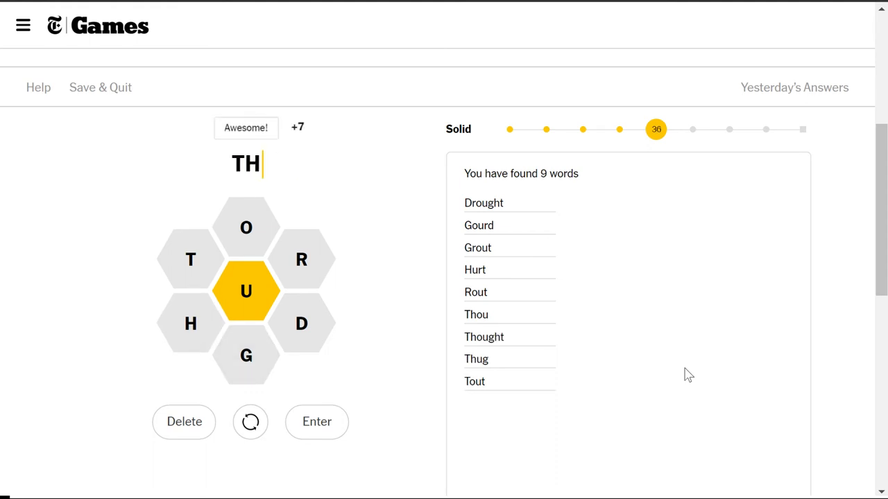
{"action": "type", "text": "rough"}
{"action": "key", "text": "Return"}
{"action": "type", "text": "tho"}
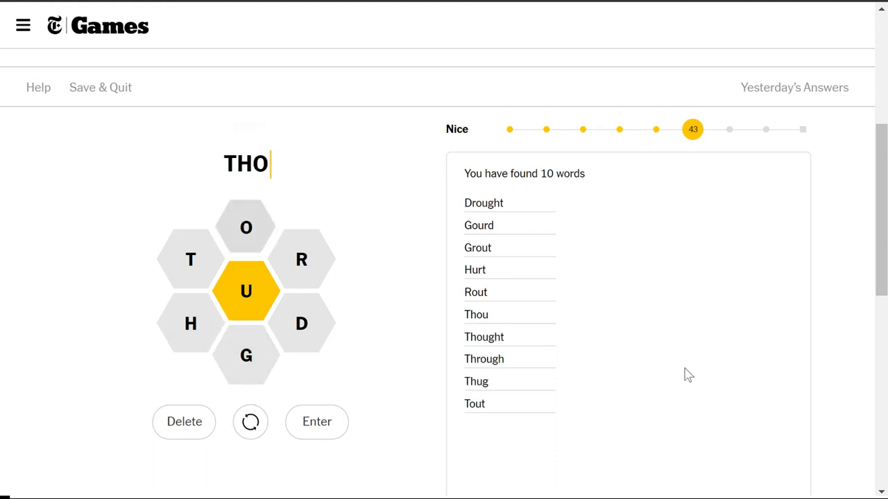
{"action": "type", "text": "rough"}
{"action": "key", "text": "Return"}
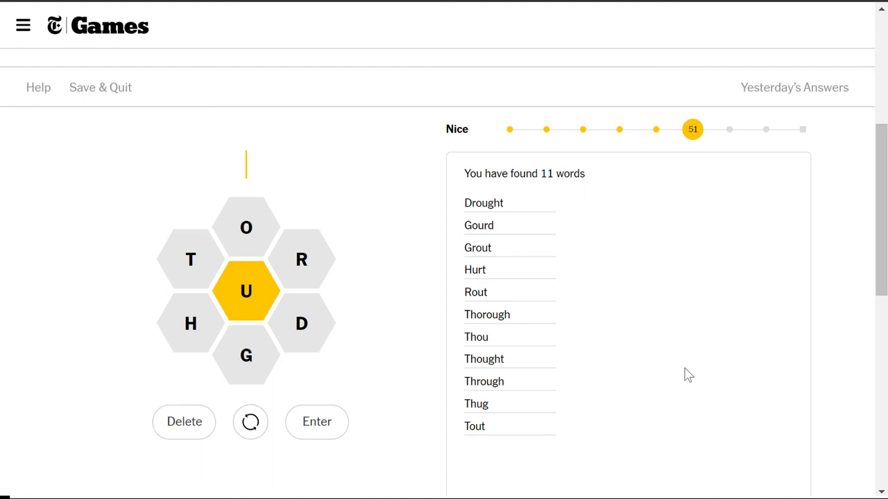
{"action": "type", "text": "gout"}
{"action": "key", "text": "Return"}
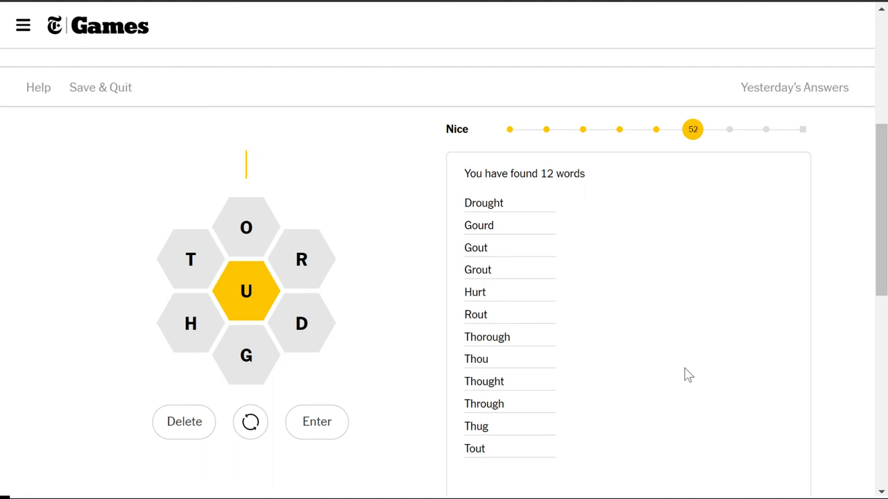
{"action": "type", "text": "doth"}
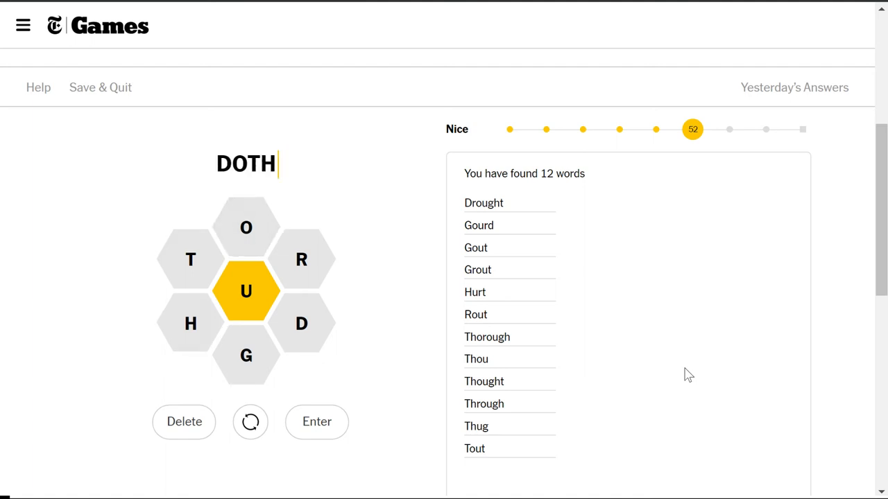
{"action": "key", "text": "BackSpace"}
{"action": "key", "text": "BackSpace"}
{"action": "key", "text": "BackSpace"}
{"action": "key", "text": "BackSpace"}
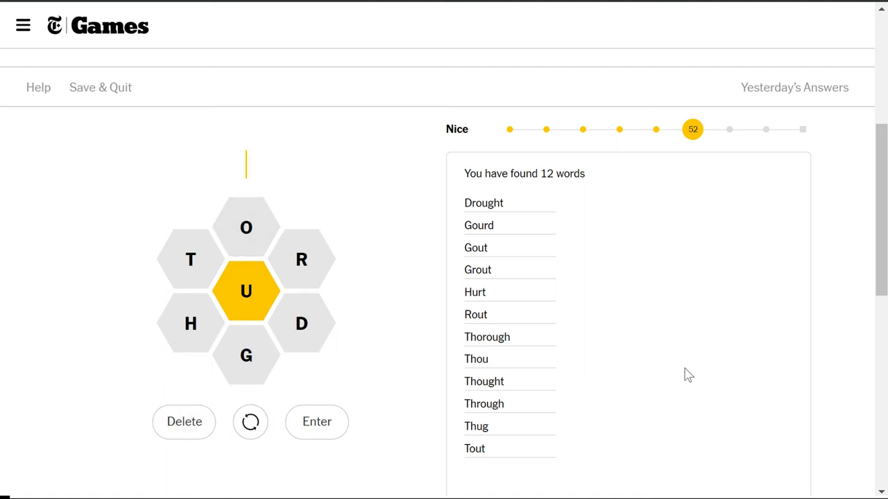
{"action": "type", "text": "o"}
{"action": "type", "text": "ught"}
- Submit OUGHT, TOUGH, DOUGH and THUD, fixing stray letters along the way
{"action": "key", "text": "Return"}
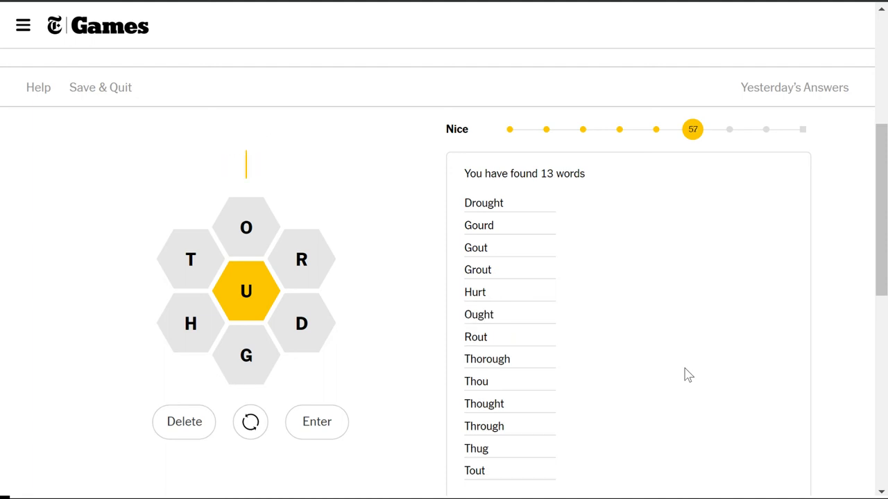
{"action": "type", "text": "to"}
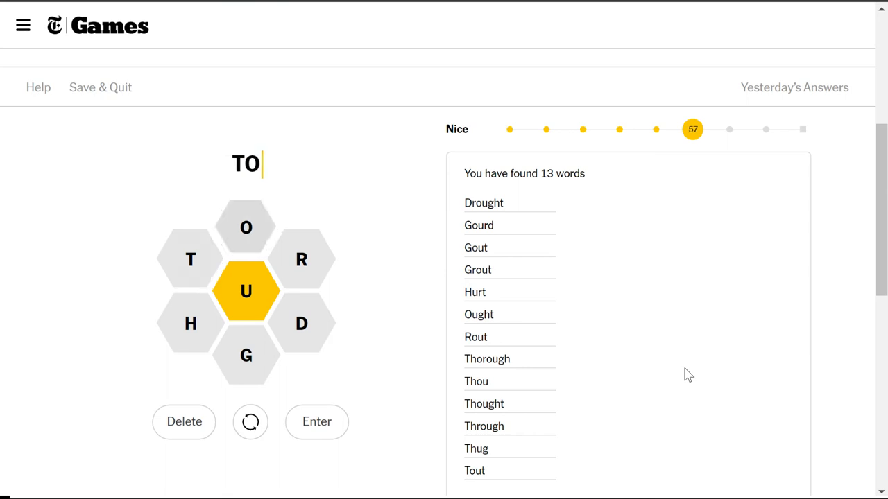
{"action": "type", "text": "ugh"}
{"action": "key", "text": "Return"}
{"action": "type", "text": "g"}
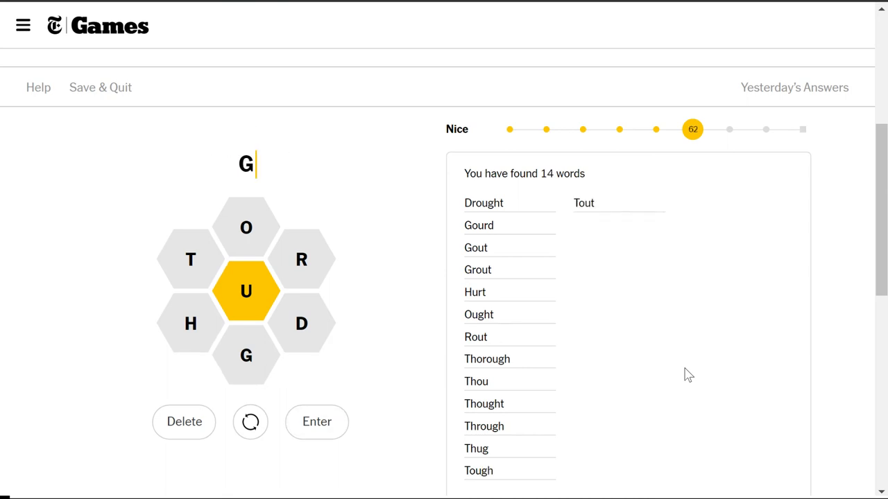
{"action": "key", "text": "BackSpace"}
{"action": "type", "text": "dough"}
{"action": "key", "text": "Return"}
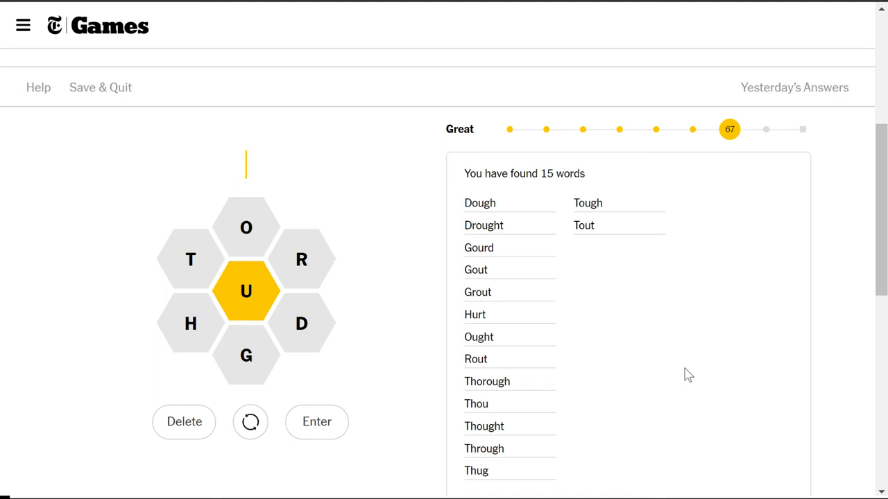
{"action": "type", "text": "thug"}
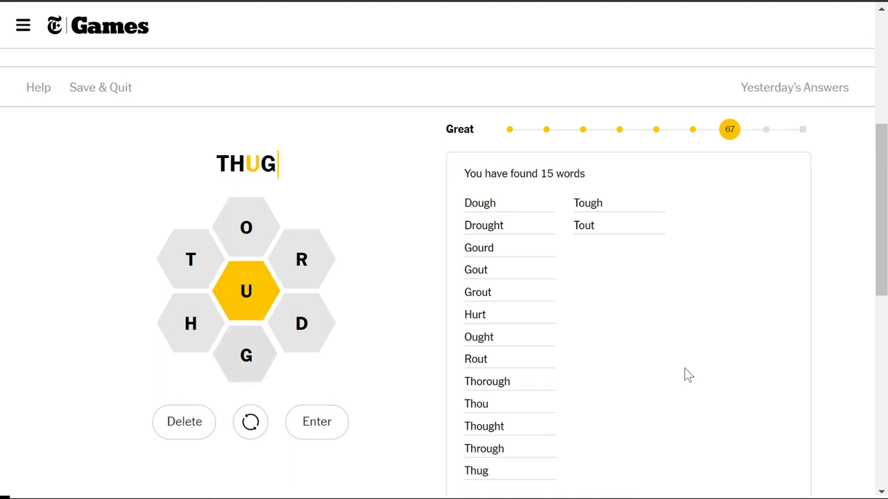
{"action": "key", "text": "BackSpace"}
{"action": "type", "text": "d"}
{"action": "key", "text": "Return"}
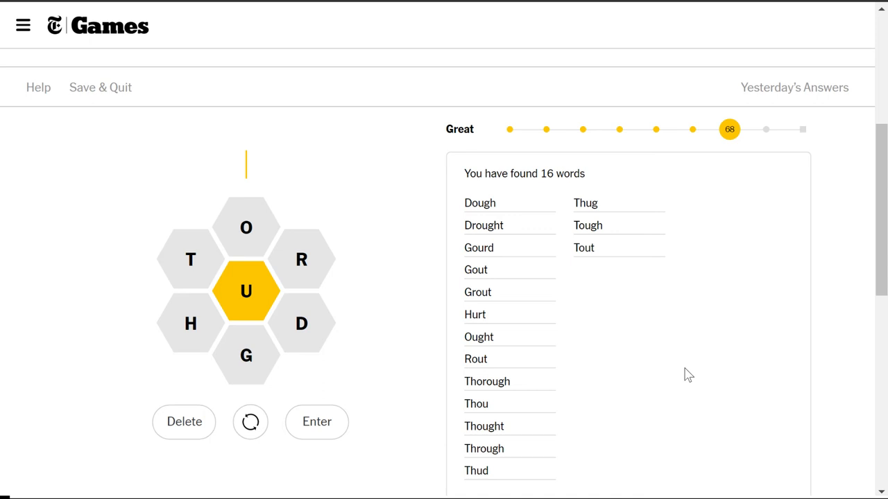
{"action": "type", "text": "rut"}
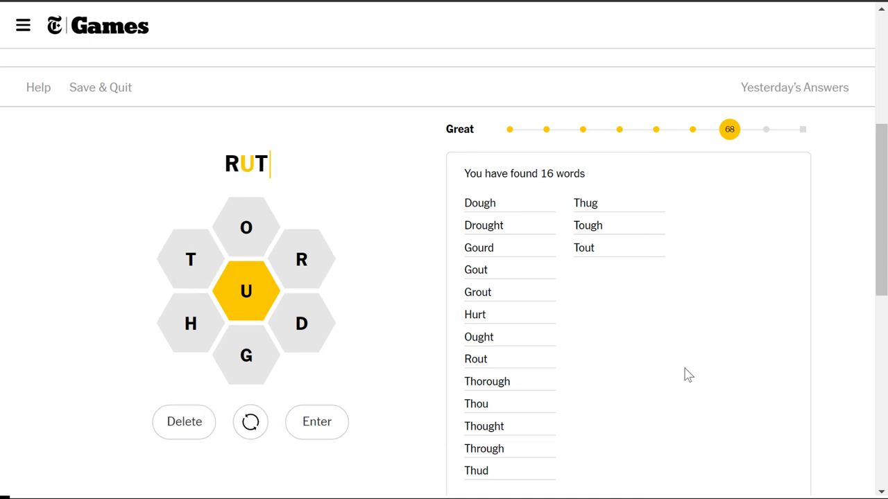
{"action": "type", "text": "h"}
- Try RUTH, TOUT and TROU, then add HOUR to reach 17 words and 69 points
{"action": "key", "text": "Return"}
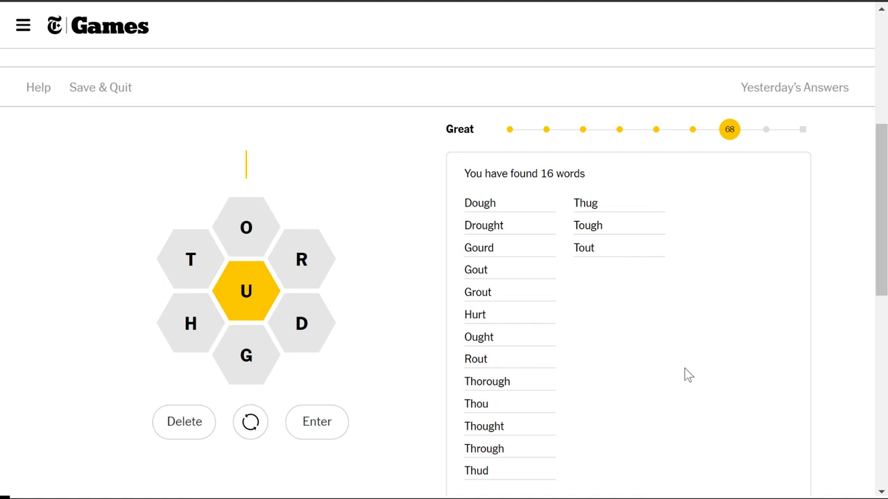
{"action": "type", "text": "tout"}
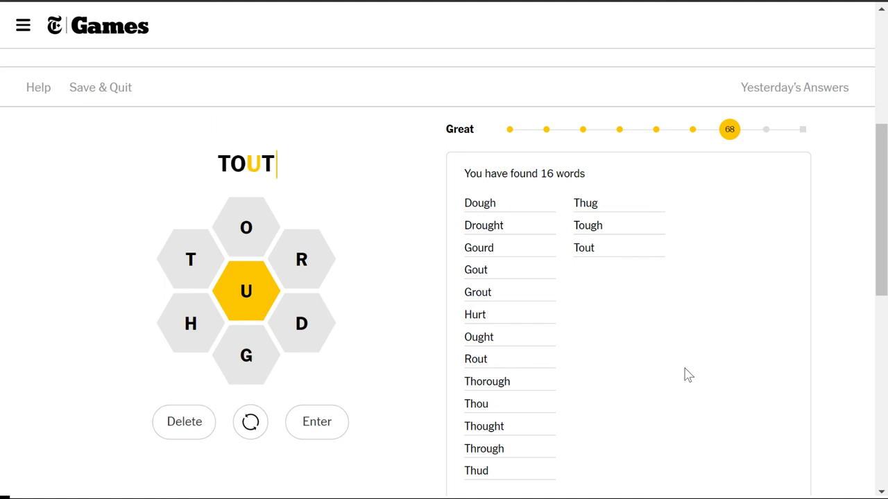
{"action": "key", "text": "Return"}
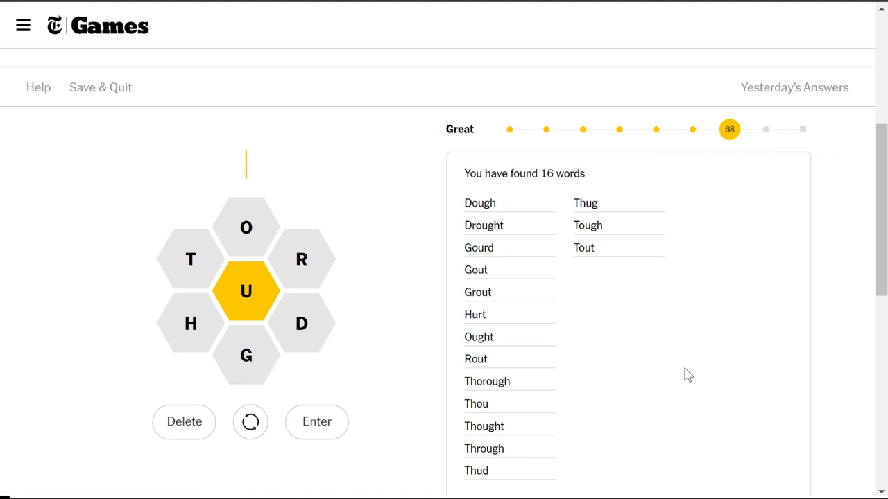
{"action": "type", "text": "TROU"}
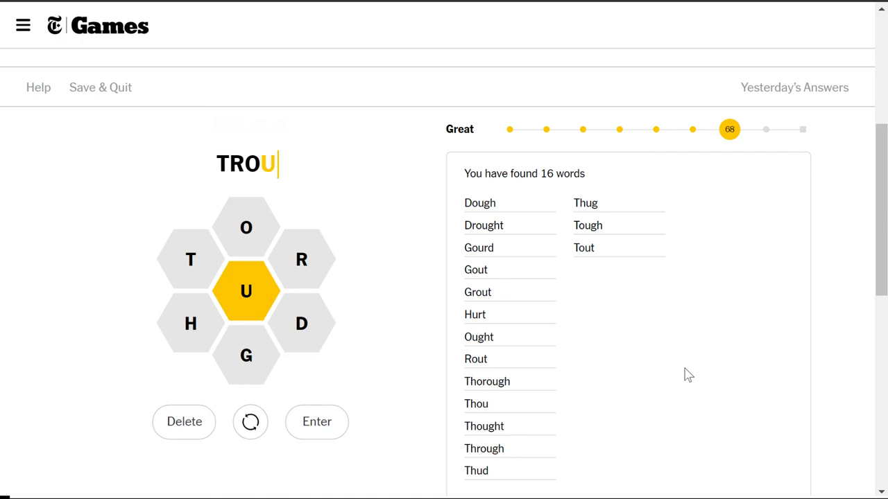
{"action": "key", "text": "Return"}
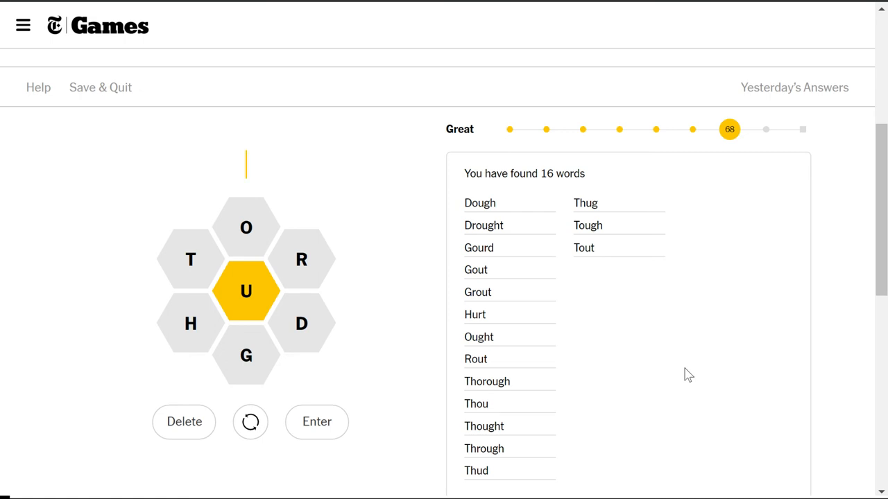
{"action": "type", "text": "HOUR"}
{"action": "key", "text": "Return"}
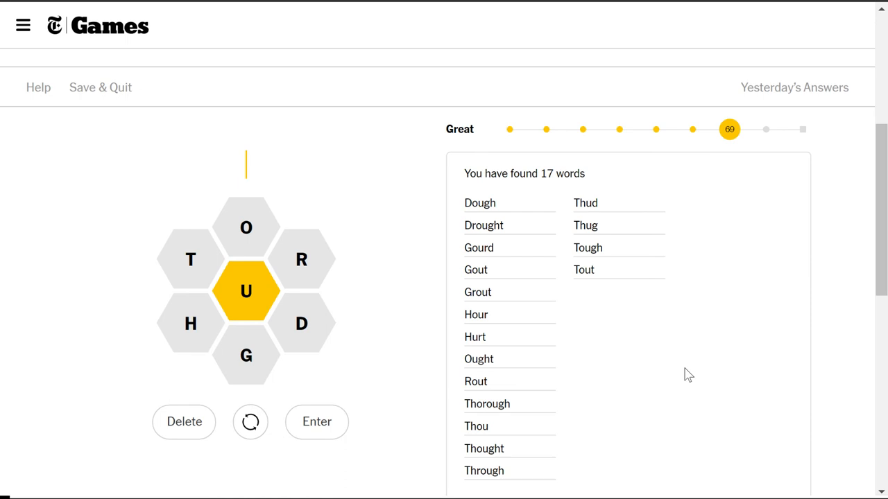
{"action": "type", "text": "dour"}
- Submit DOUR, TOUR, TROUT, DUGOUT and TRUTH to reach Amazing with 22 words and 87 points
{"action": "key", "text": "Return"}
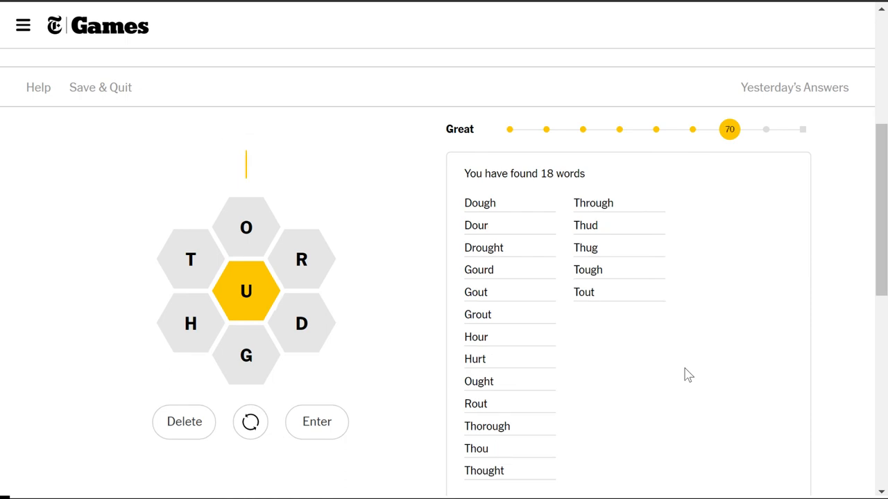
{"action": "type", "text": "tour"}
{"action": "key", "text": "Return"}
{"action": "type", "text": "trout"}
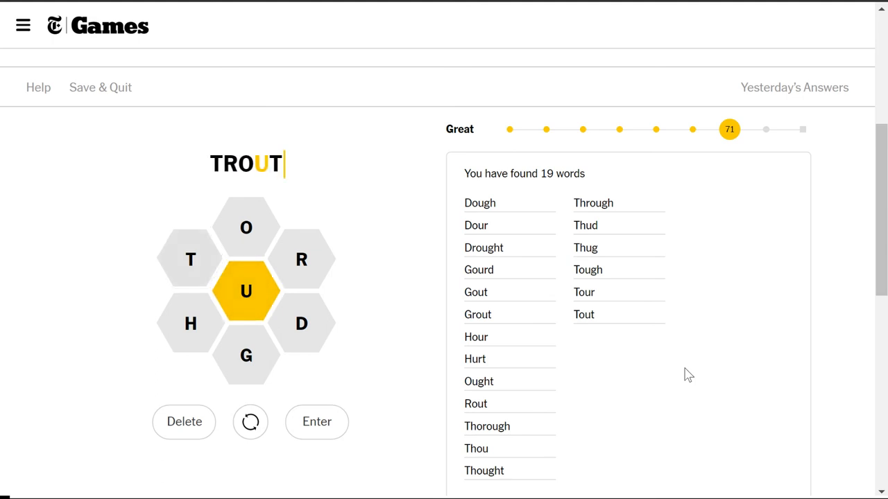
{"action": "key", "text": "Return"}
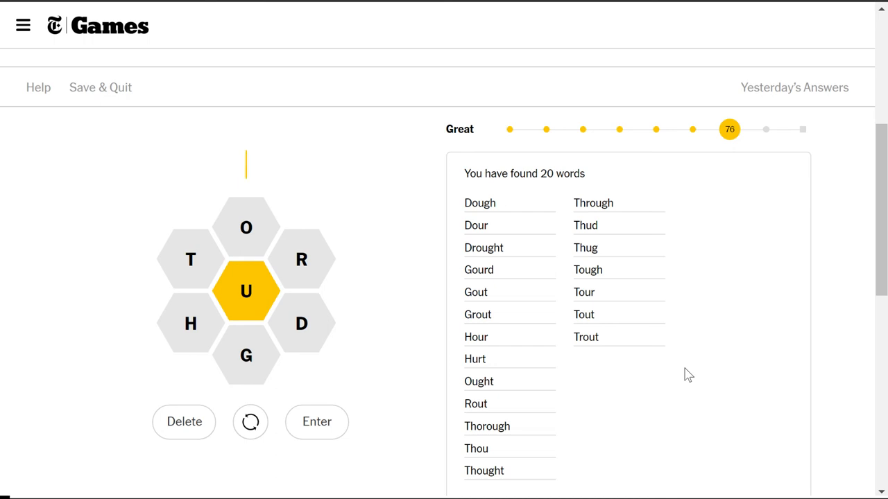
{"action": "type", "text": "dugout"}
{"action": "key", "text": "Return"}
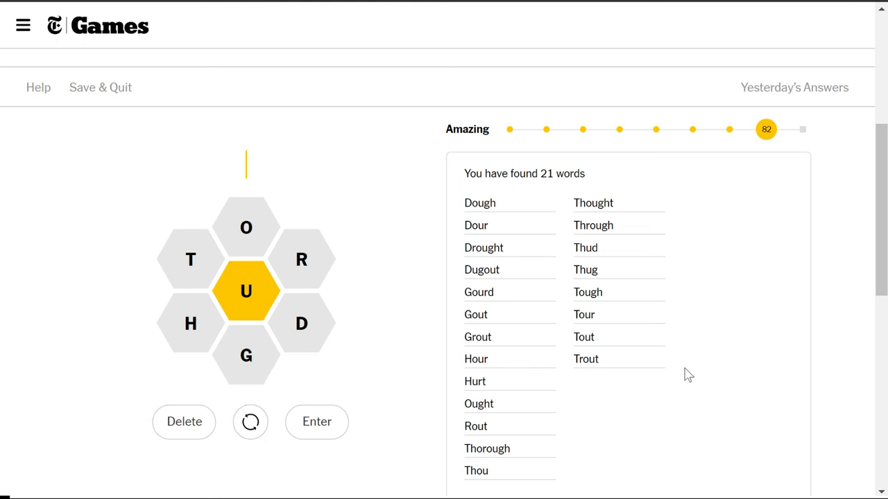
{"action": "type", "text": "tr"}
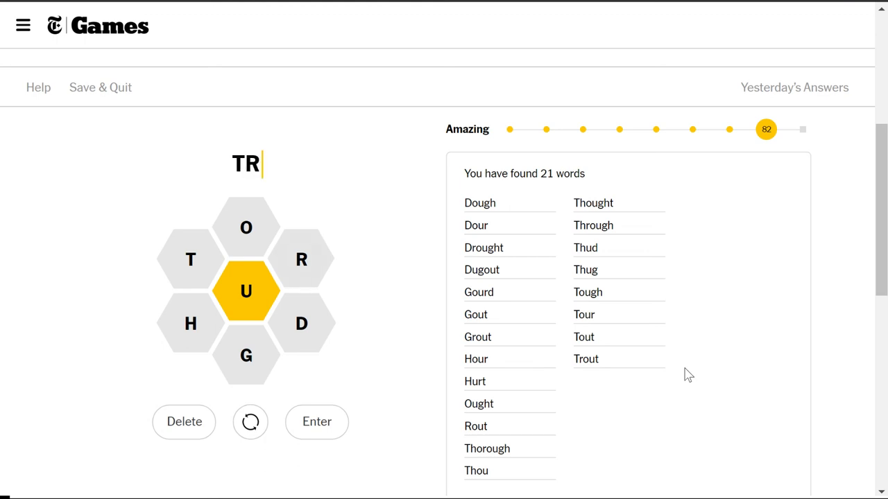
{"action": "type", "text": "uth"}
{"action": "key", "text": "Return"}
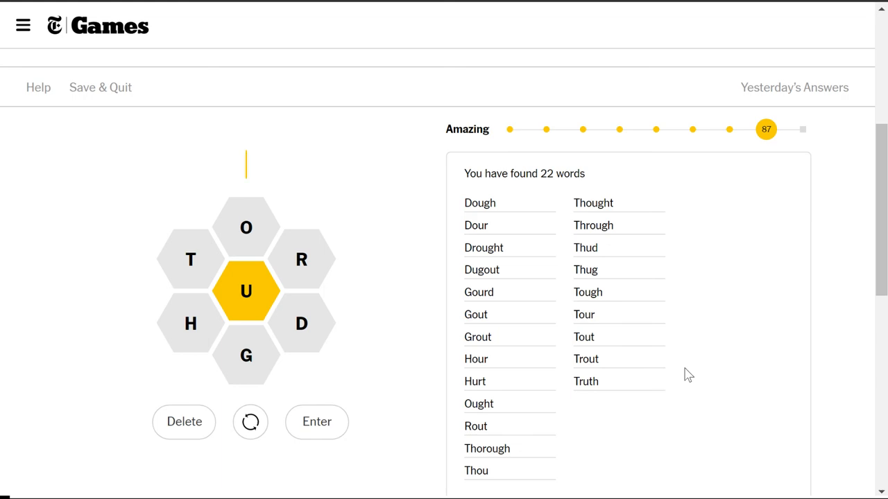
{"action": "scroll", "coordinate": [688, 374], "scroll_direction": "down", "scroll_amount": 3}
{"action": "scroll", "coordinate": [687, 346], "scroll_direction": "up", "scroll_amount": 3}
{"action": "left_click", "coordinate": [706, 139]}
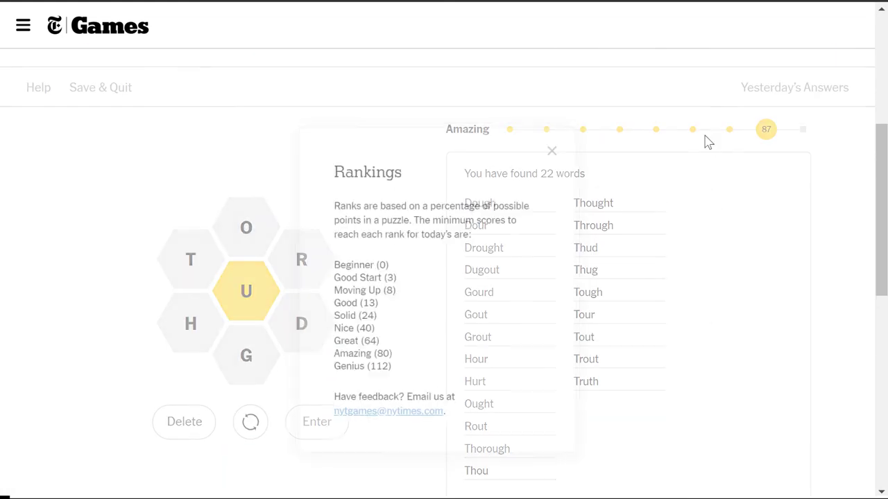
{"action": "left_click", "coordinate": [555, 147]}
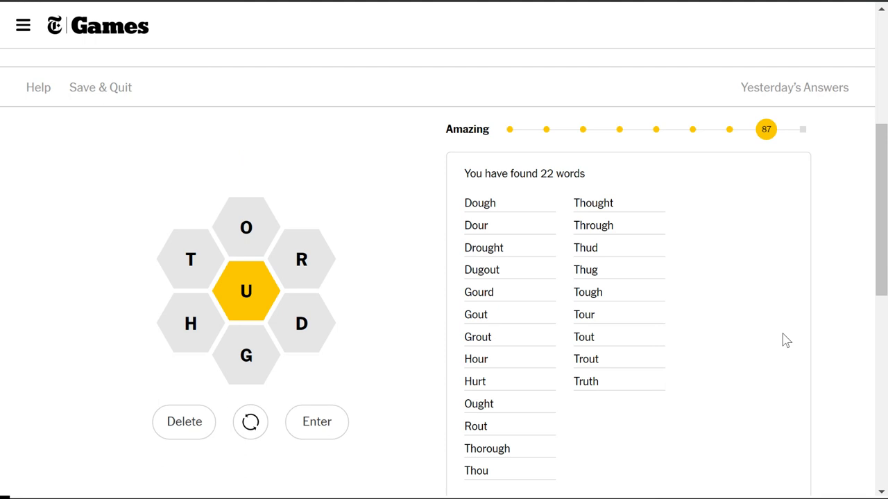
{"action": "type", "text": "GURU"}
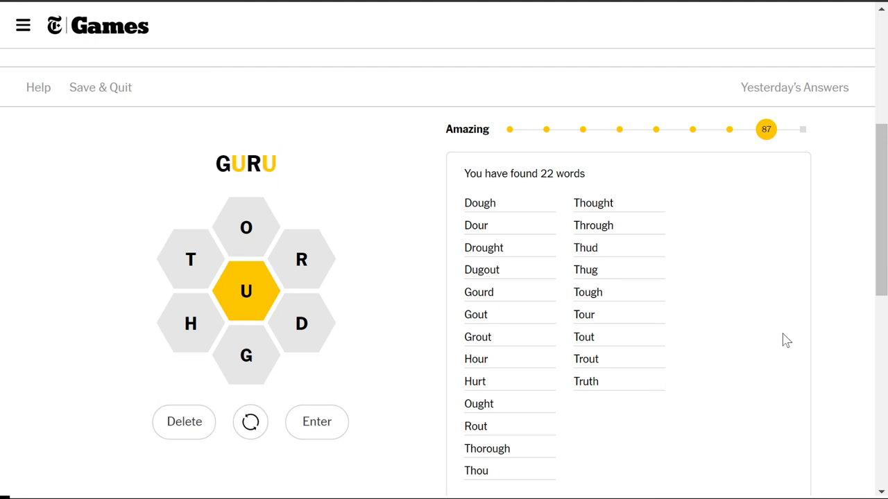
- Submit GURU, TUTU and DRUG, fixing a typo, then try TURD
{"action": "key", "text": "Return"}
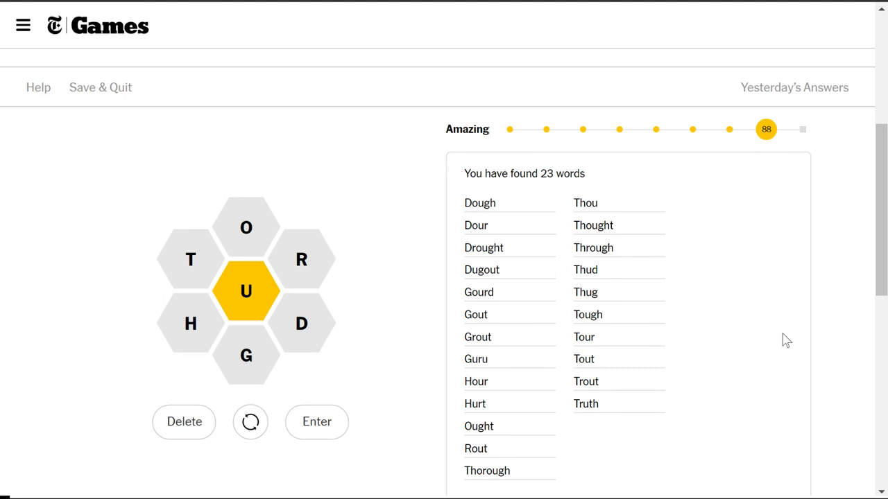
{"action": "type", "text": "TUTU"}
{"action": "key", "text": "Return"}
{"action": "type", "text": "dou"}
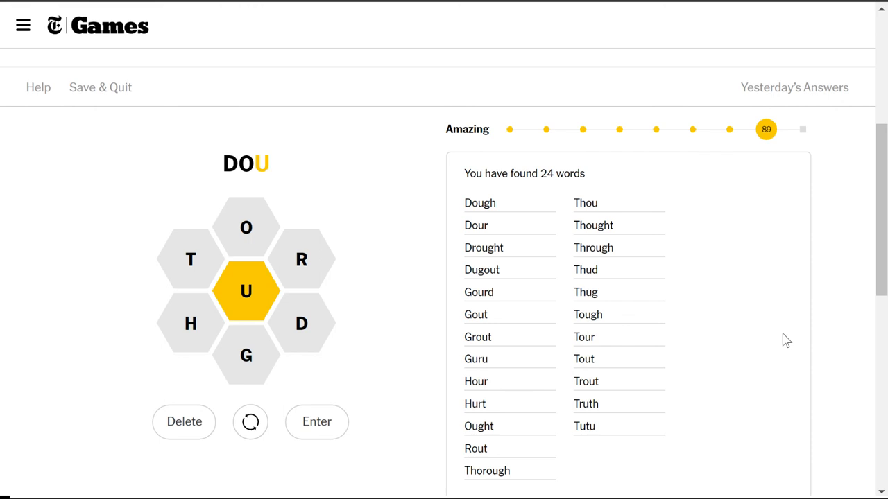
{"action": "key", "text": "BackSpace"}
{"action": "key", "text": "BackSpace"}
{"action": "key", "text": "BackSpace"}
{"action": "type", "text": "d"}
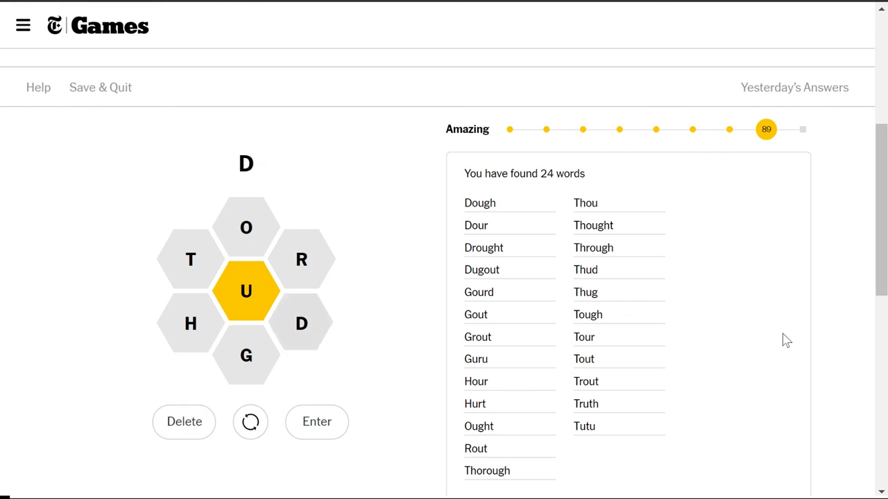
{"action": "type", "text": "rug"}
{"action": "key", "text": "Return"}
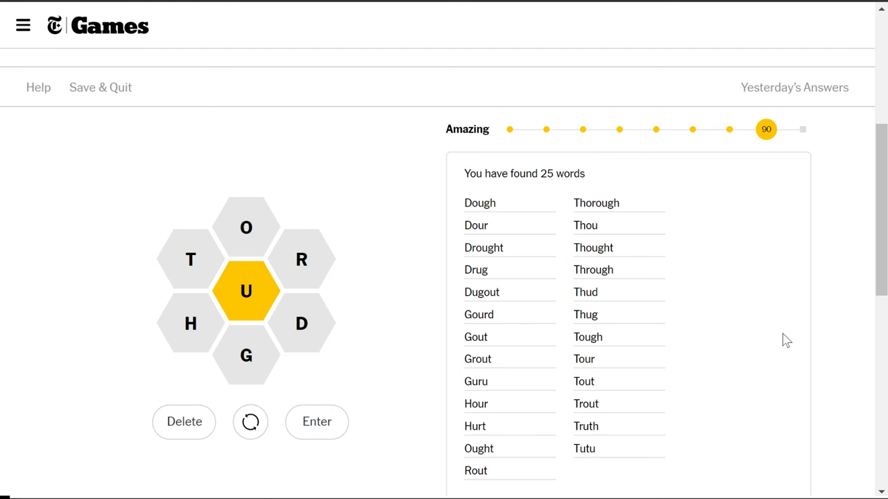
{"action": "type", "text": "turd"}
{"action": "key", "text": "Return"}
{"action": "type", "text": "rough"}
- Submit ROUGH and TROUGH to reach 27 words, then retry THOUGHT and THROUGH
{"action": "key", "text": "Return"}
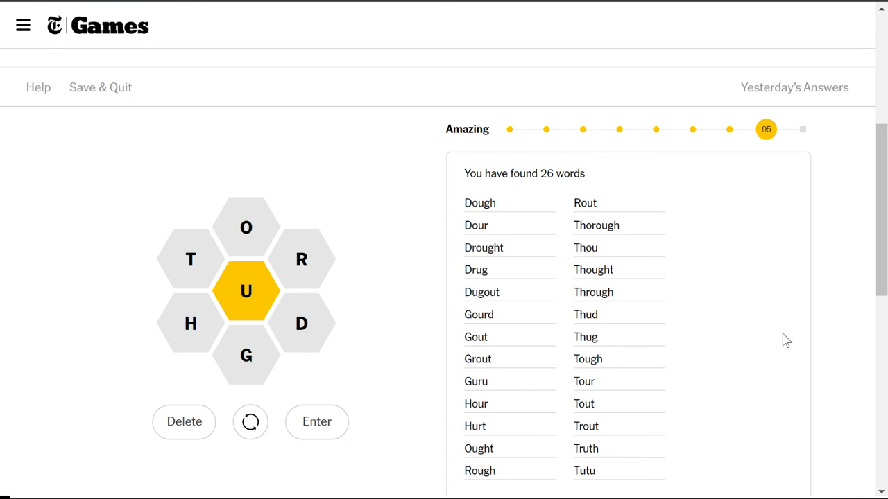
{"action": "type", "text": "trough"}
{"action": "key", "text": "Return"}
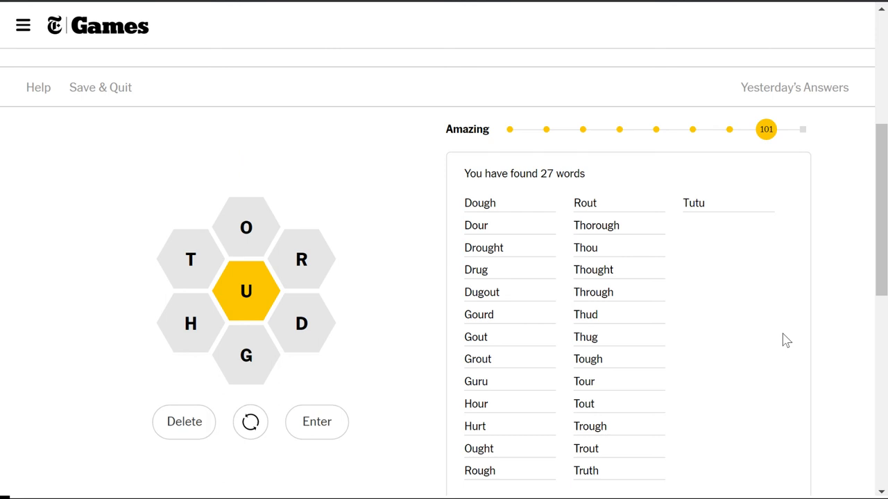
{"action": "type", "text": "THOUGHT"}
{"action": "key", "text": "Return"}
{"action": "type", "text": "THRO"}
{"action": "key", "text": "BackSpace"}
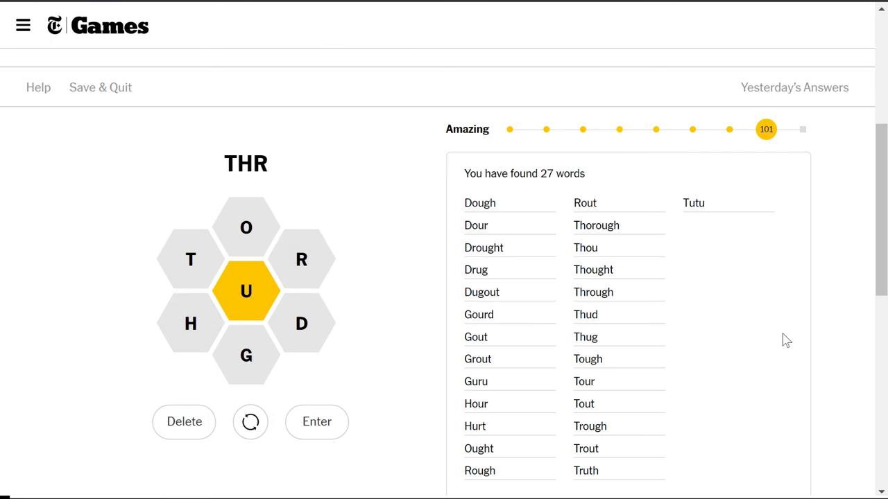
{"action": "type", "text": "OUGH"}
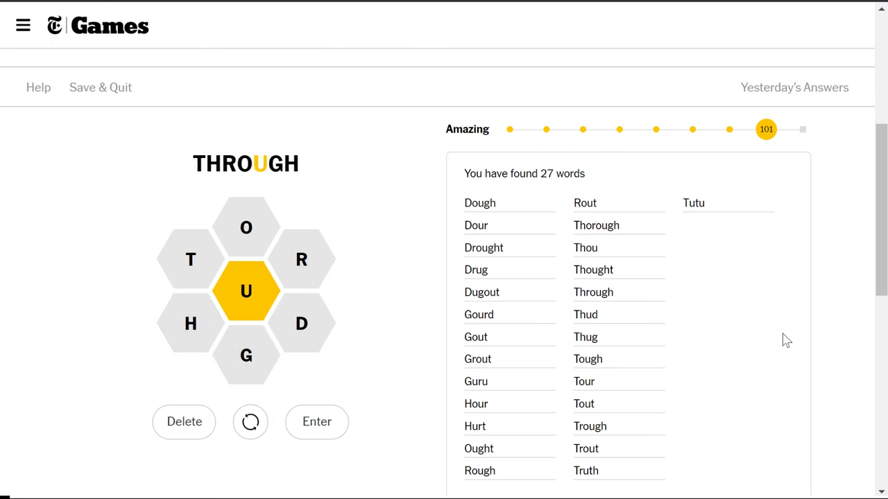
{"action": "key", "text": "Return"}
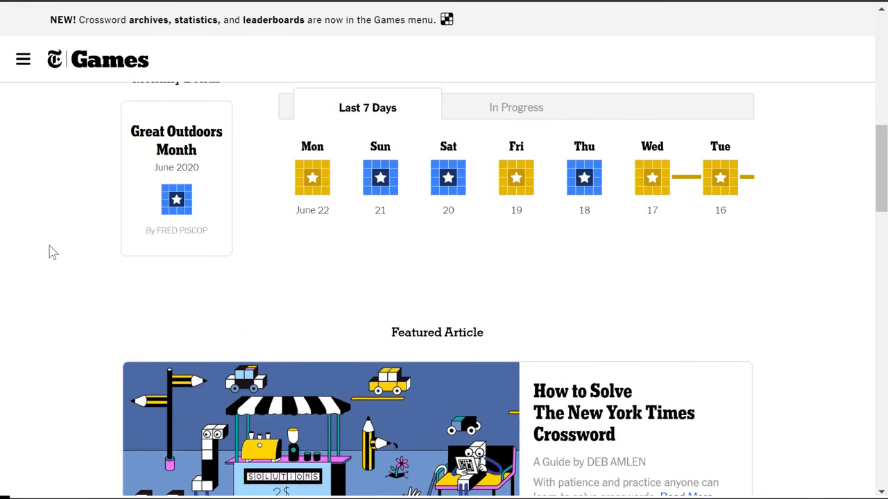
{"action": "scroll", "coordinate": [54, 252], "scroll_direction": "up", "scroll_amount": 5}
{"action": "scroll", "coordinate": [54, 252], "scroll_direction": "up", "scroll_amount": 5}
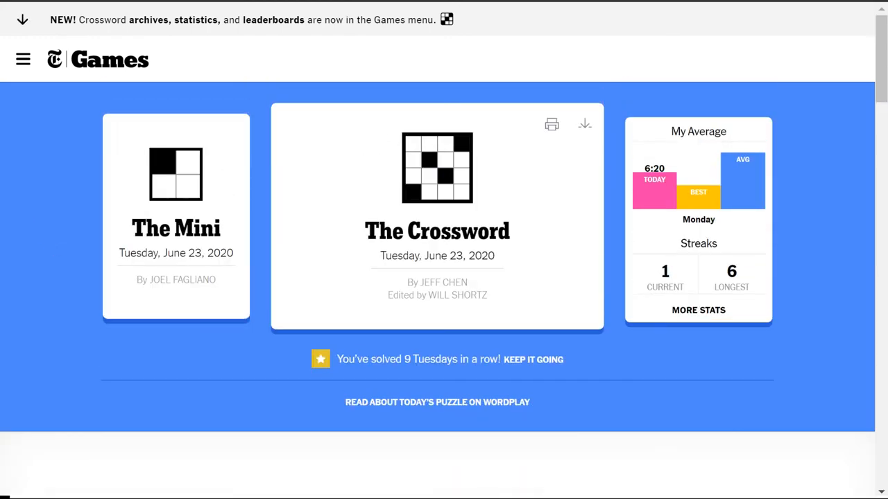